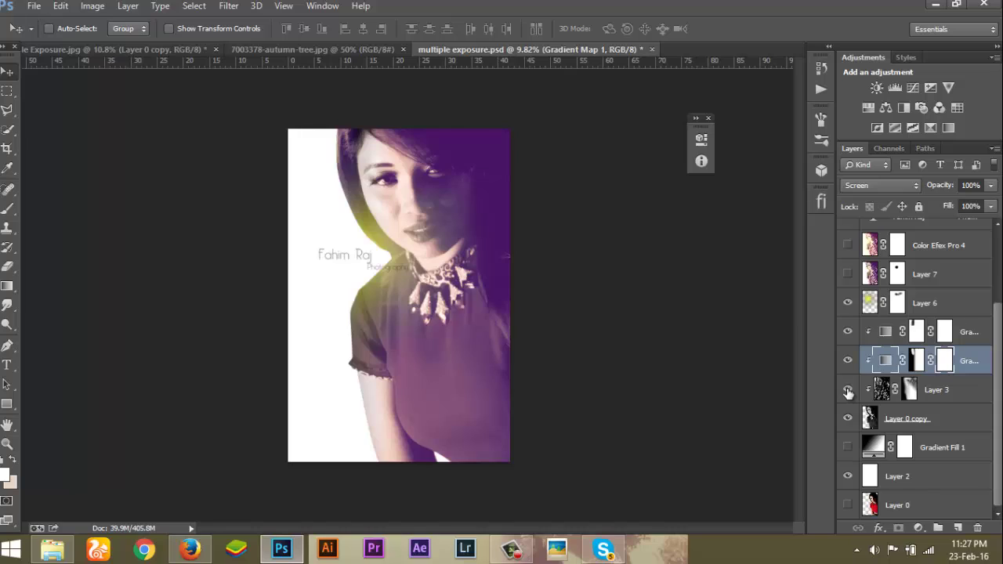
Step: Examine what Layer 3 and the Color Efex Pro 4 layer contribute to the finished composite by toggling their visibility
{"action": "left_click", "coordinate": [847, 391]}
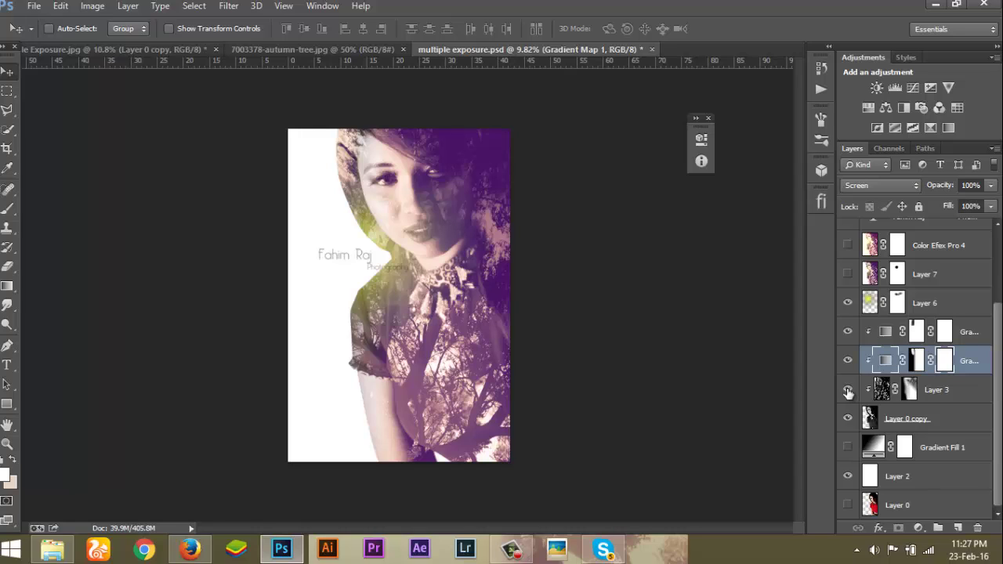
{"action": "left_click", "coordinate": [848, 245]}
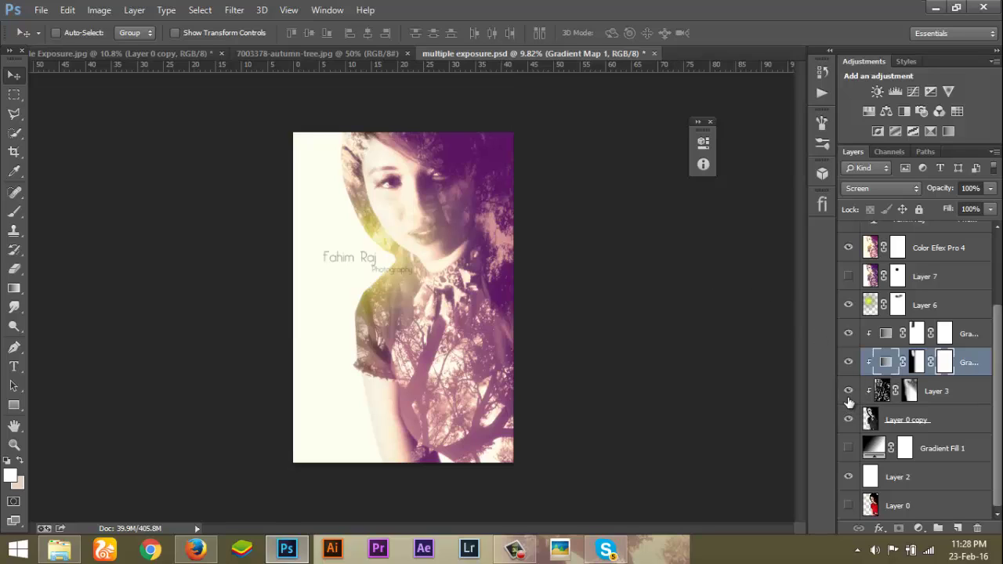
{"action": "left_click", "coordinate": [850, 251]}
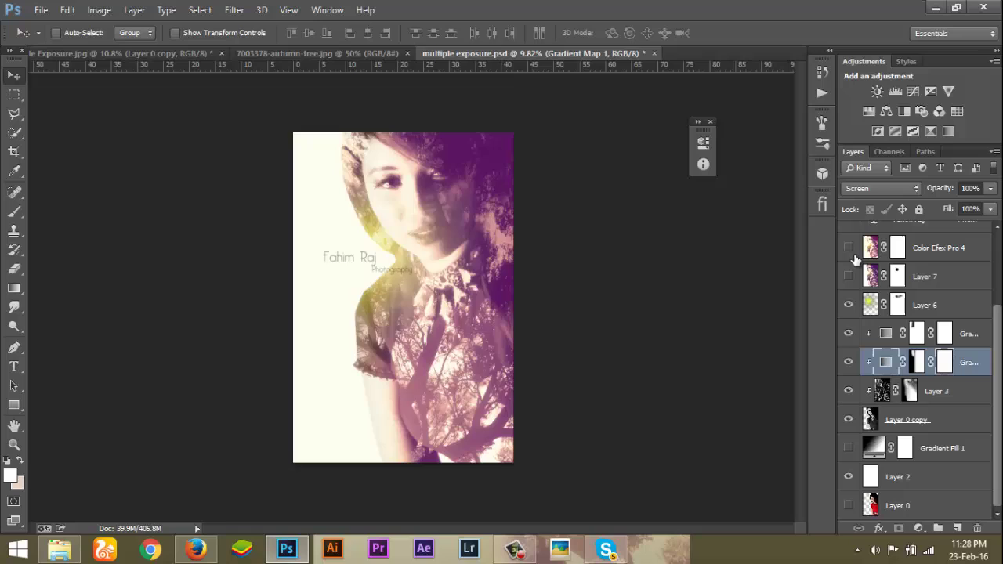
{"action": "left_click", "coordinate": [849, 391]}
{"action": "left_click", "coordinate": [849, 389]}
{"action": "left_click", "coordinate": [849, 390]}
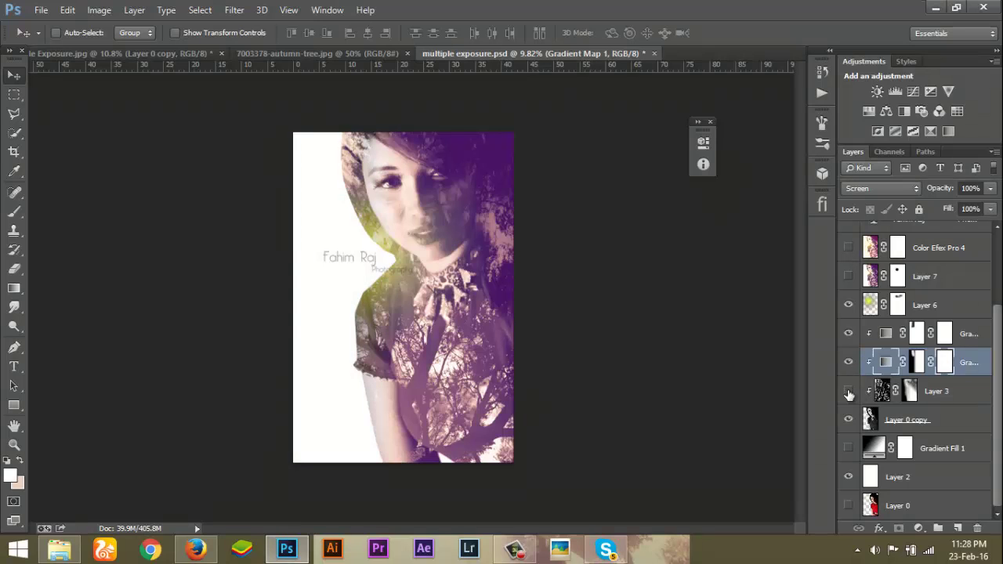
{"action": "left_click", "coordinate": [849, 392]}
{"action": "left_click", "coordinate": [884, 397]}
{"action": "left_click", "coordinate": [883, 396]}
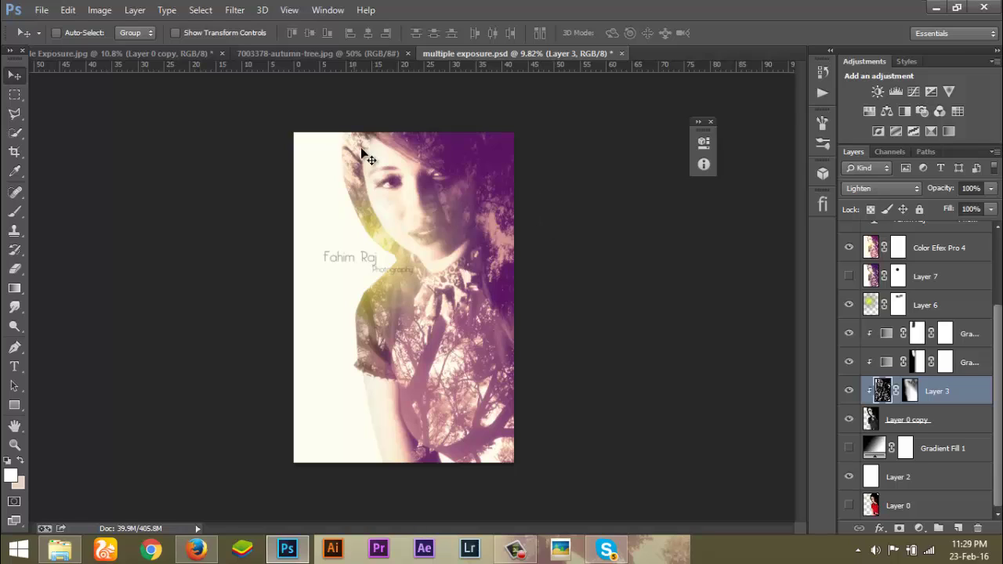
Step: Switch to the black-and-white portrait document, try moving the cut-out woman lower, and undo the move
{"action": "left_click", "coordinate": [156, 55]}
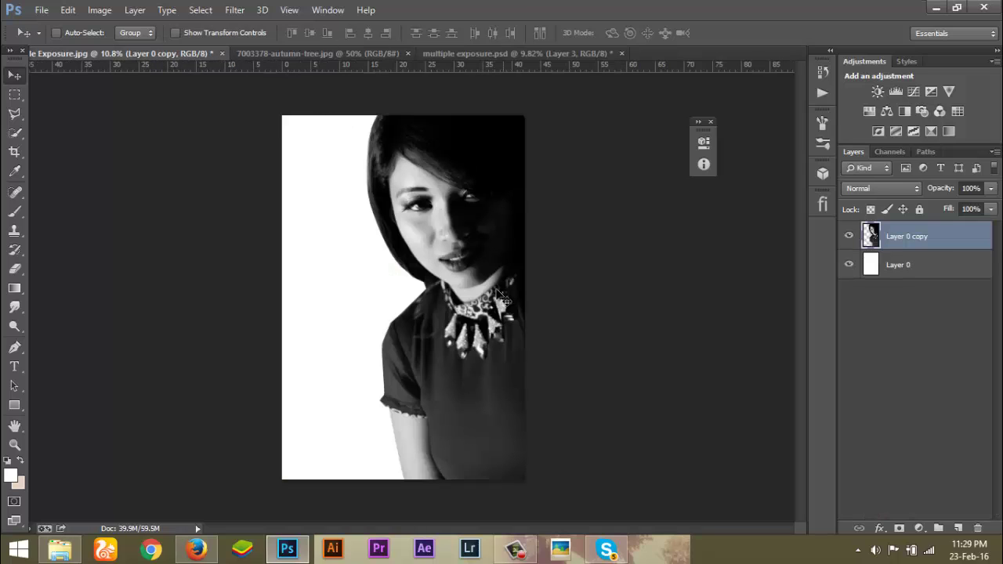
{"action": "left_click_drag", "start_coordinate": [424, 190], "coordinate": [416, 279]}
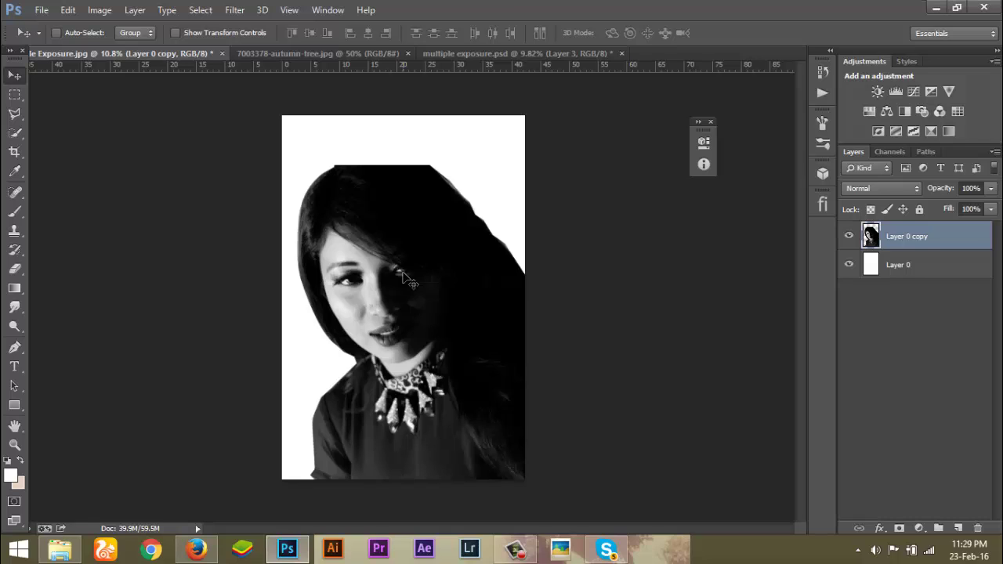
{"action": "key", "text": "ctrl+z"}
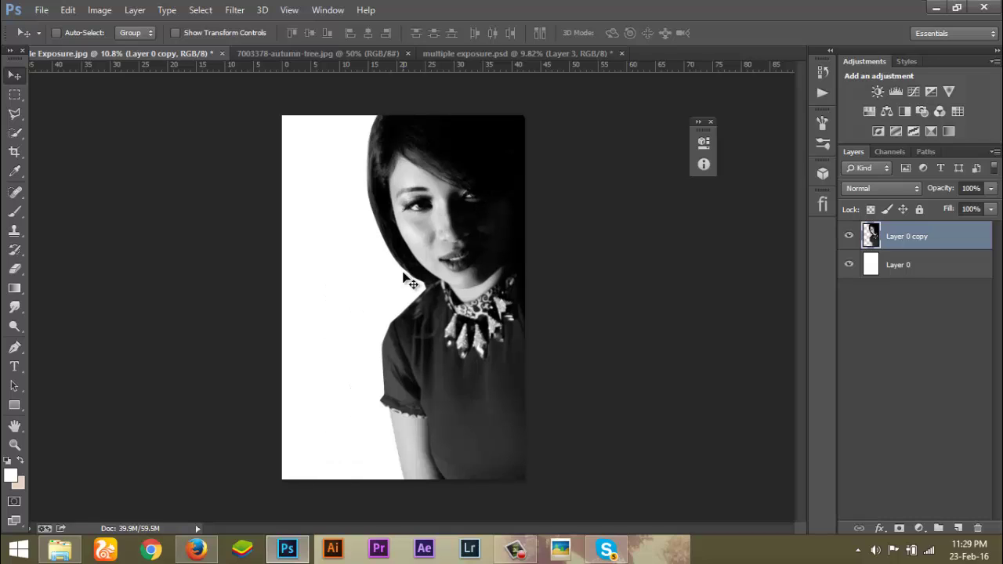
Step: Inspect the white Layer 0 background by hiding and showing it, and compare it with the Layer 0 copy cut-out
{"action": "left_click", "coordinate": [850, 265]}
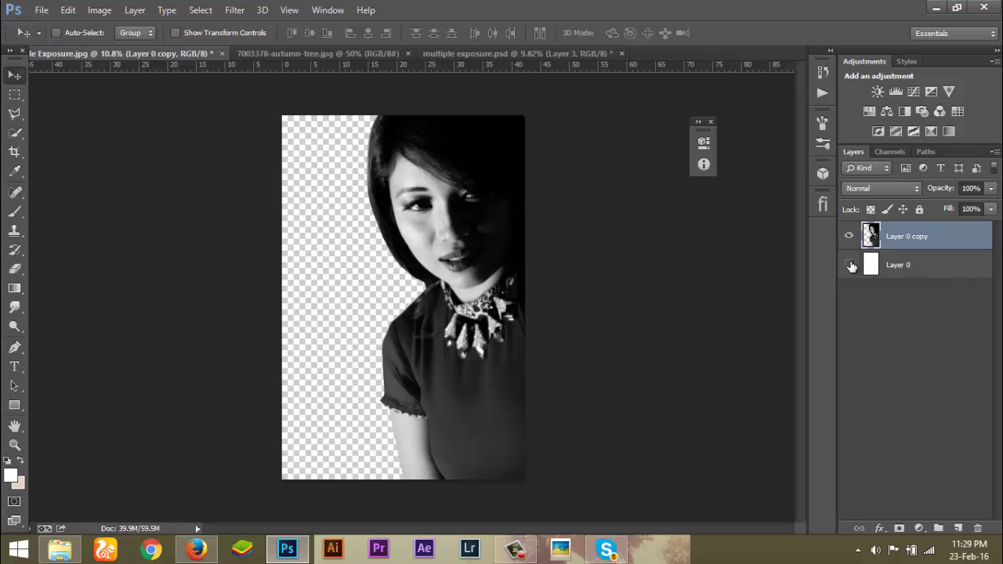
{"action": "left_click", "coordinate": [850, 265]}
{"action": "left_click", "coordinate": [881, 268]}
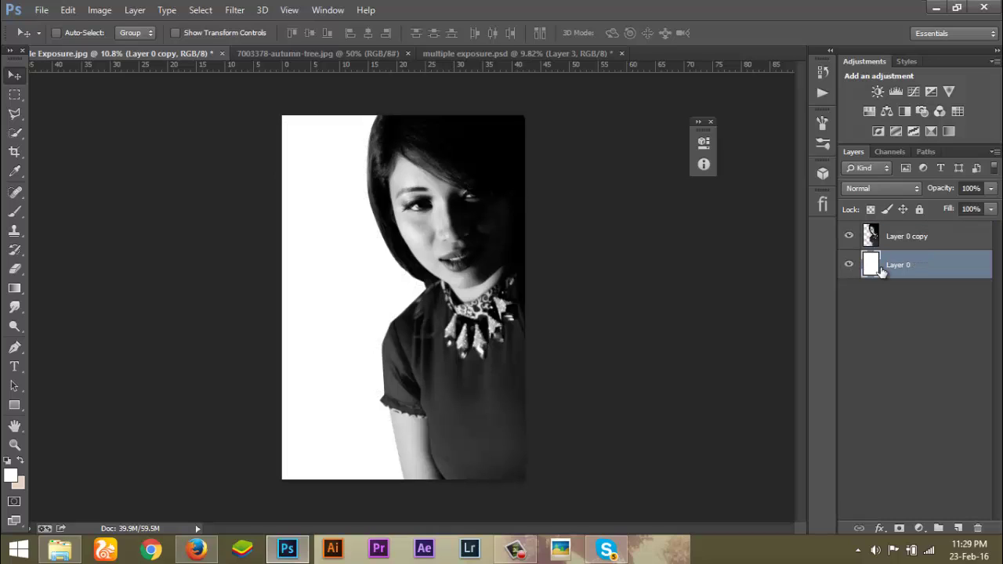
{"action": "left_click", "coordinate": [884, 241]}
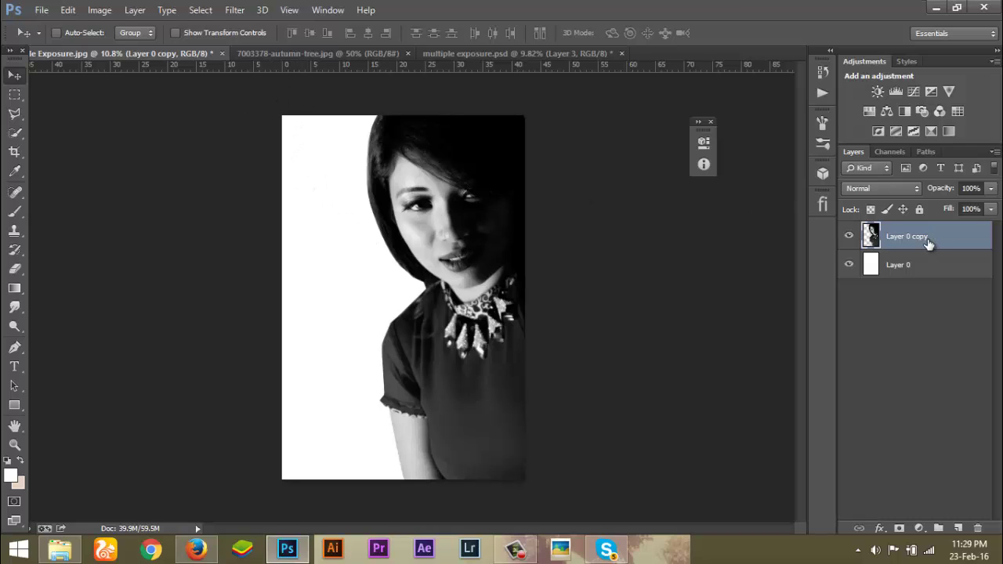
{"action": "left_click", "coordinate": [901, 272]}
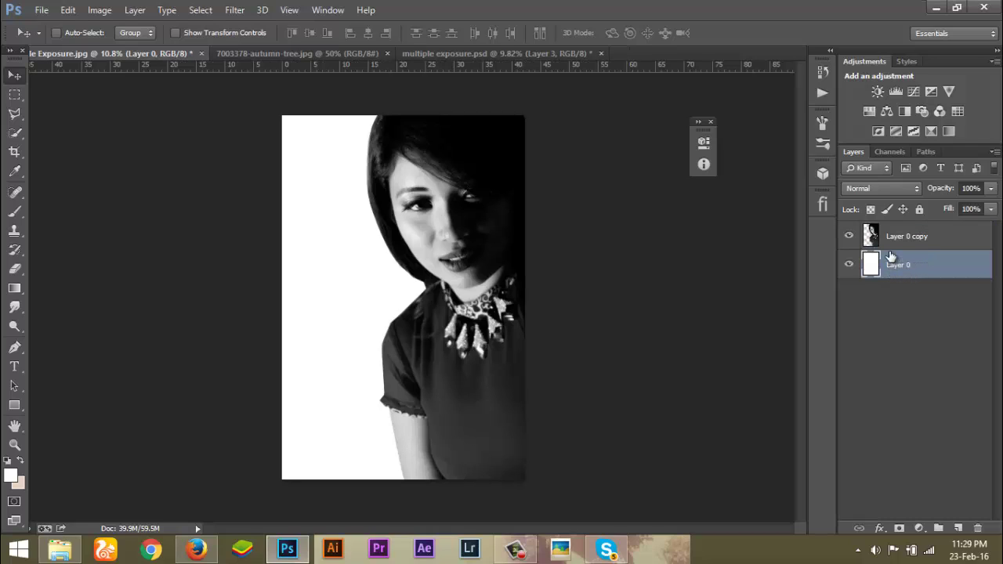
{"action": "left_click", "coordinate": [879, 239]}
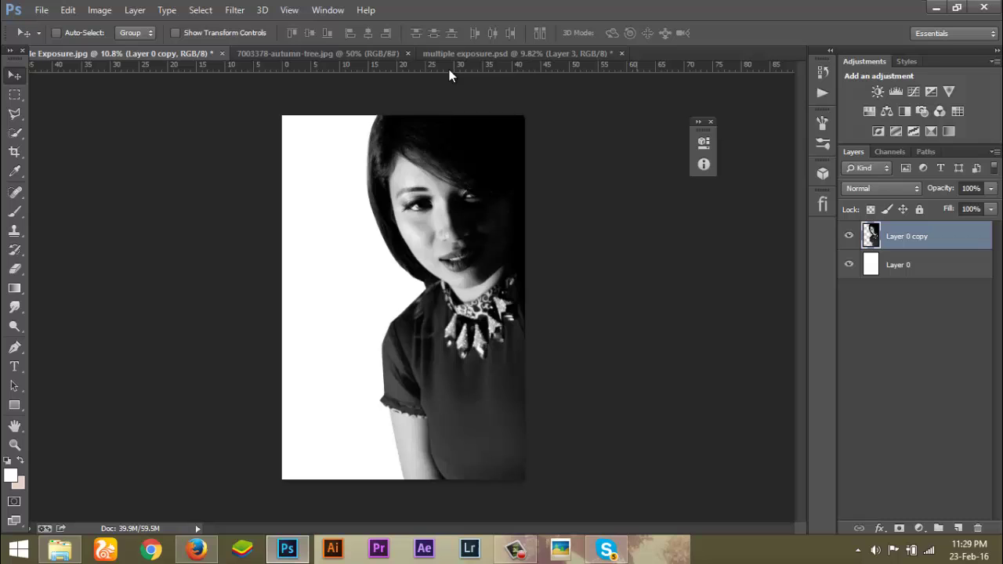
Step: Copy the image from the autumn-tree document into the portrait document as a new layer above Layer 0 copy
{"action": "left_click", "coordinate": [341, 58]}
{"action": "left_click_drag", "start_coordinate": [481, 231], "coordinate": [140, 66]}
{"action": "left_click_drag", "start_coordinate": [382, 201], "coordinate": [383, 204]}
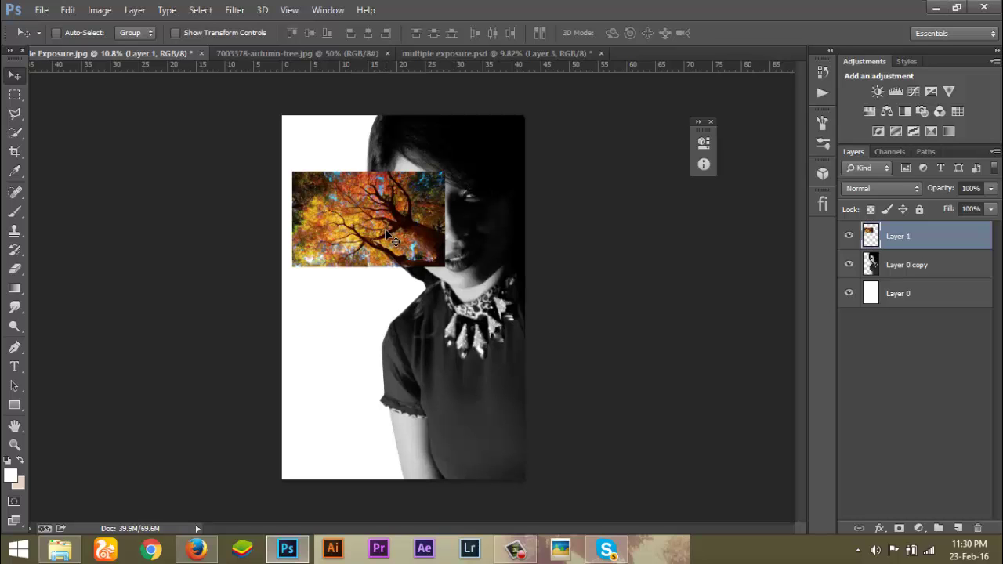
Step: Enlarge and reposition the autumn tree layer to cover the whole canvas, and set its blend mode to Lighten
{"action": "key", "text": "ctrl+t"}
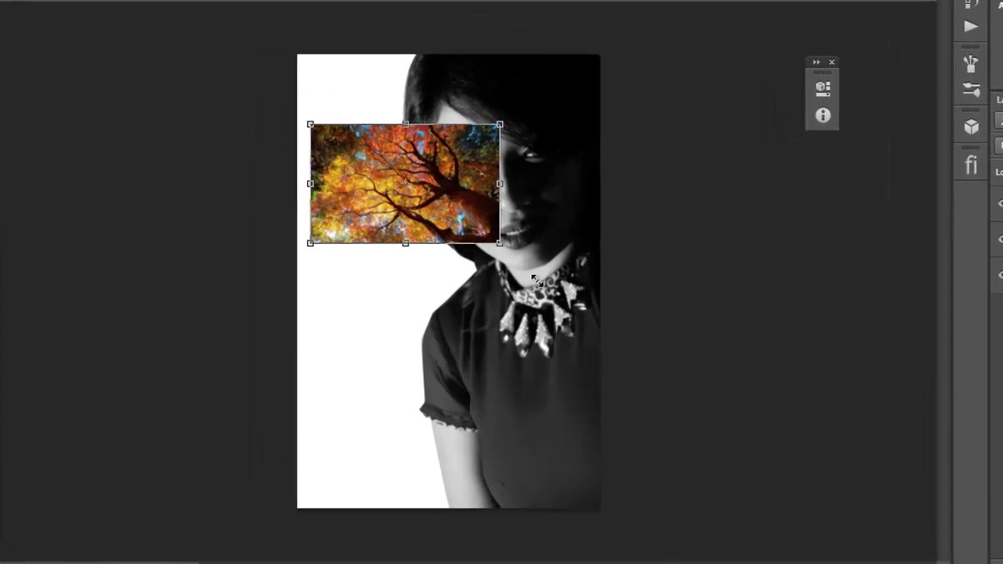
{"action": "left_click_drag", "start_coordinate": [537, 281], "coordinate": [978, 544]}
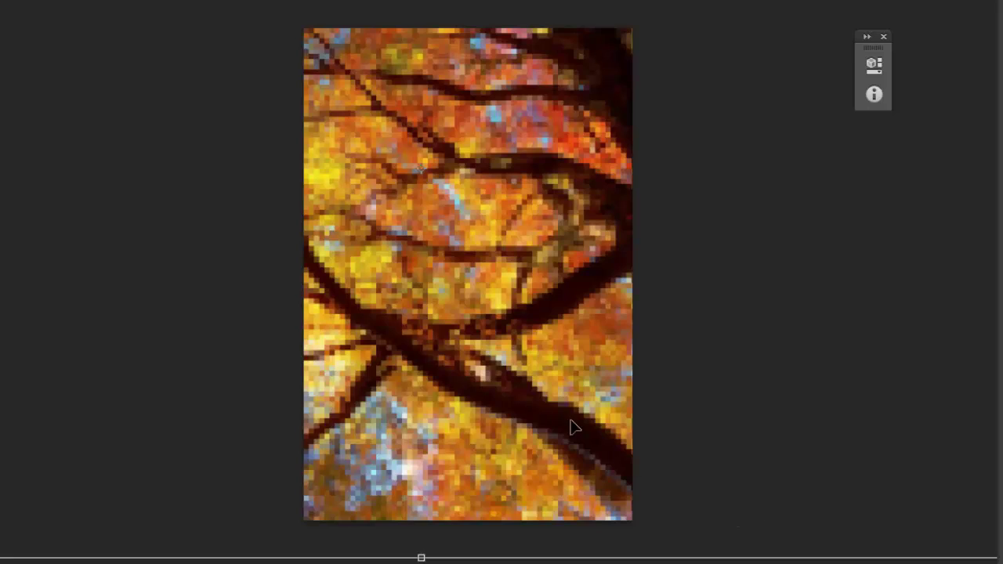
{"action": "left_click_drag", "start_coordinate": [571, 427], "coordinate": [705, 501]}
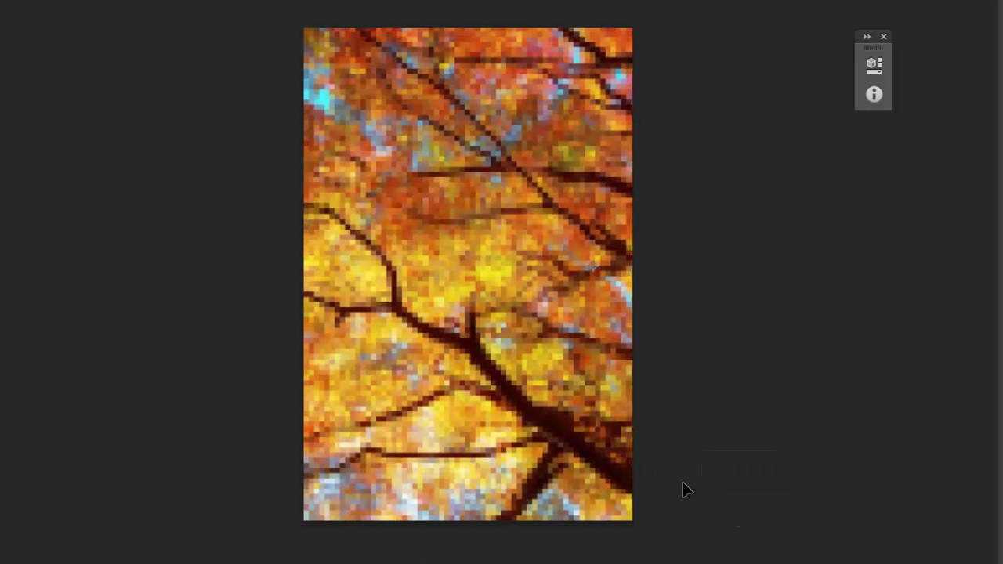
{"action": "key", "text": "Return"}
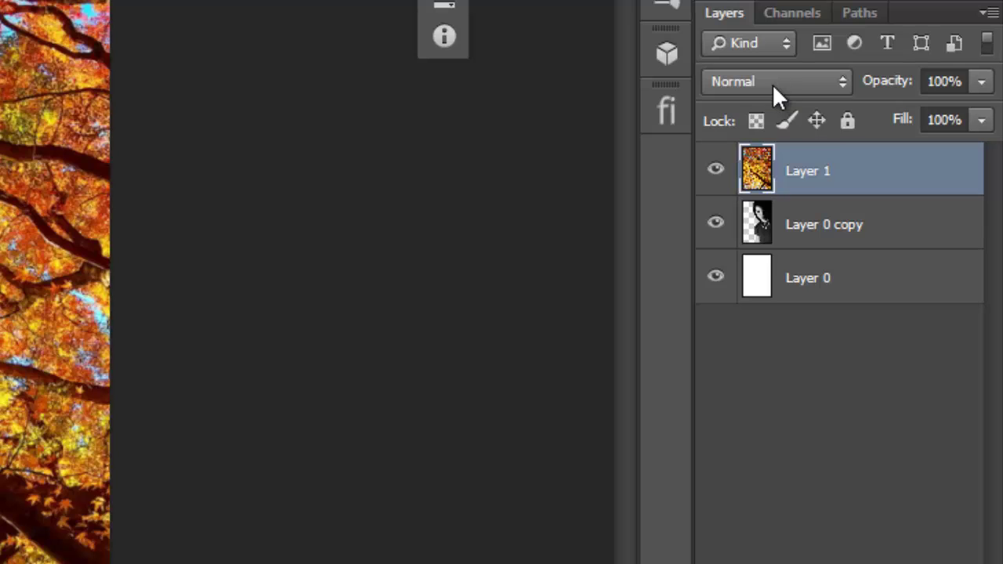
{"action": "left_click", "coordinate": [772, 84]}
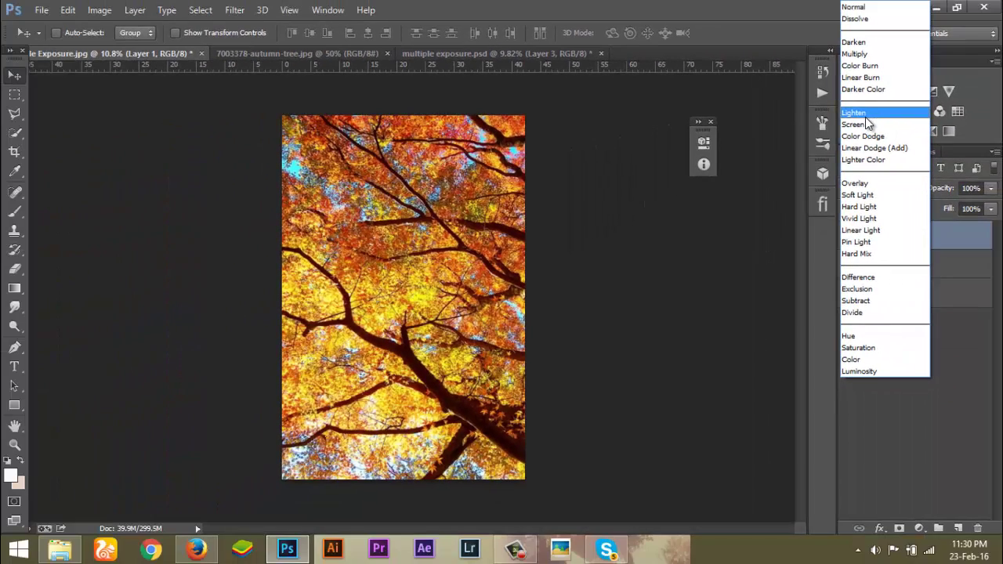
{"action": "left_click", "coordinate": [866, 117]}
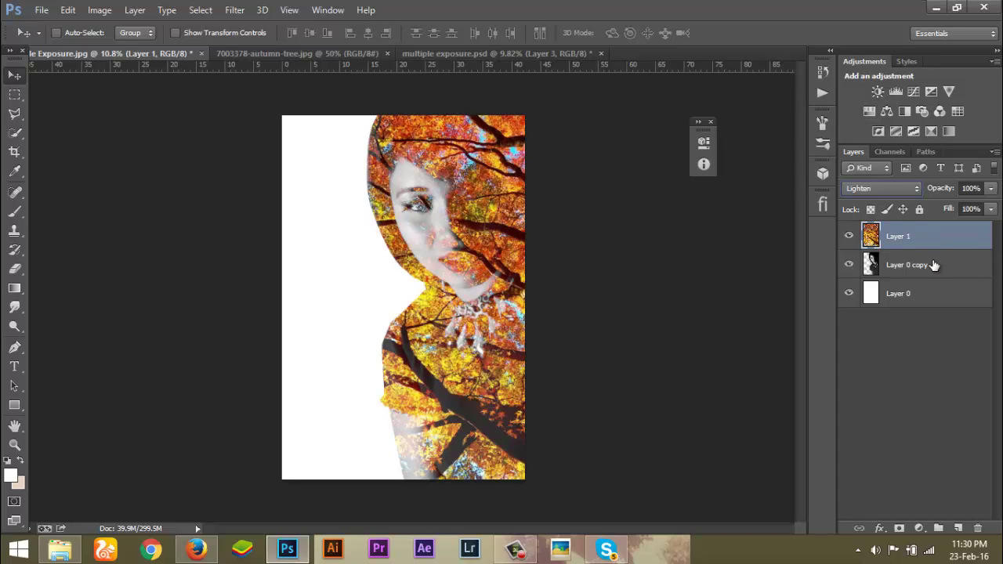
Step: Try moving the Layer 0 copy portrait beneath the tree layer, and undo the move
{"action": "left_click", "coordinate": [907, 262]}
{"action": "left_click_drag", "start_coordinate": [616, 265], "coordinate": [422, 292]}
{"action": "key", "text": "ctrl+z"}
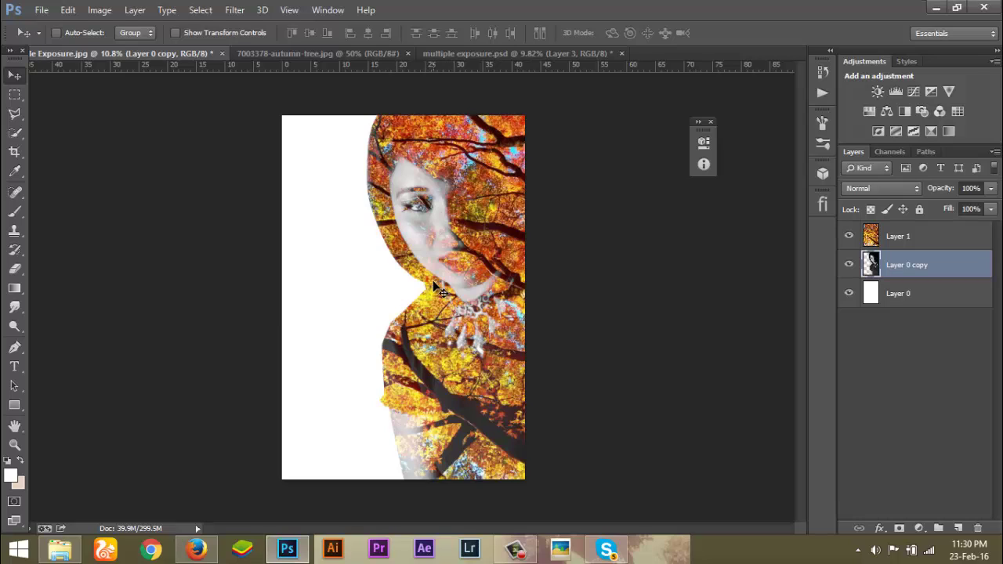
Step: Create a clipping mask that clips the tree image in Layer 1 to Layer 0 copy
{"action": "left_click", "coordinate": [885, 237]}
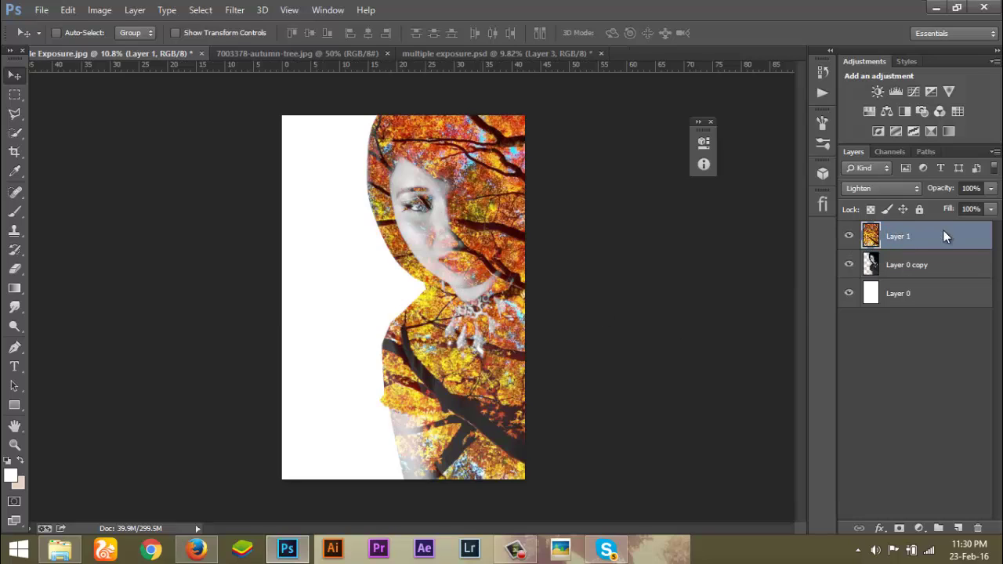
{"action": "right_click", "coordinate": [944, 230]}
{"action": "left_click", "coordinate": [730, 263]}
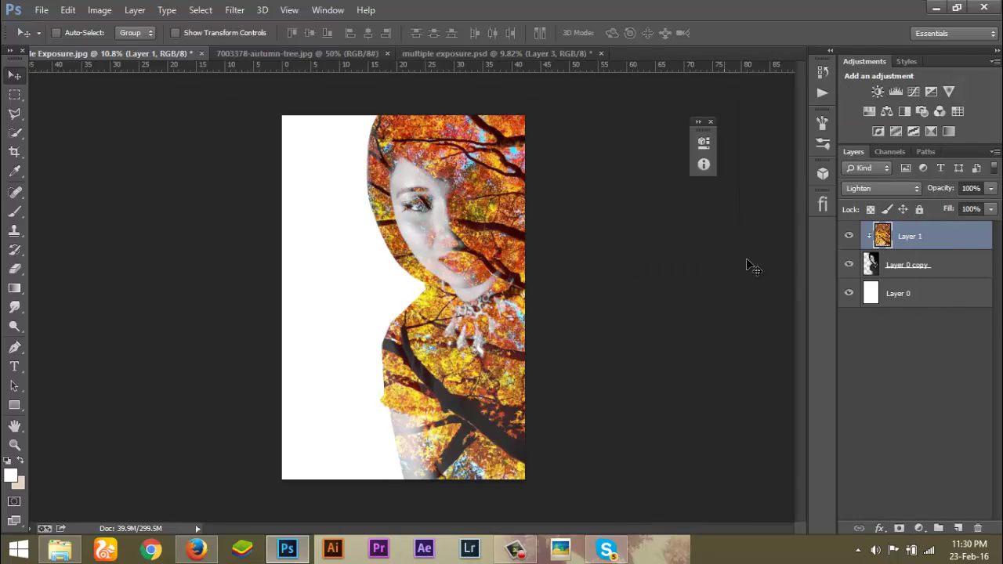
{"action": "left_click", "coordinate": [886, 264]}
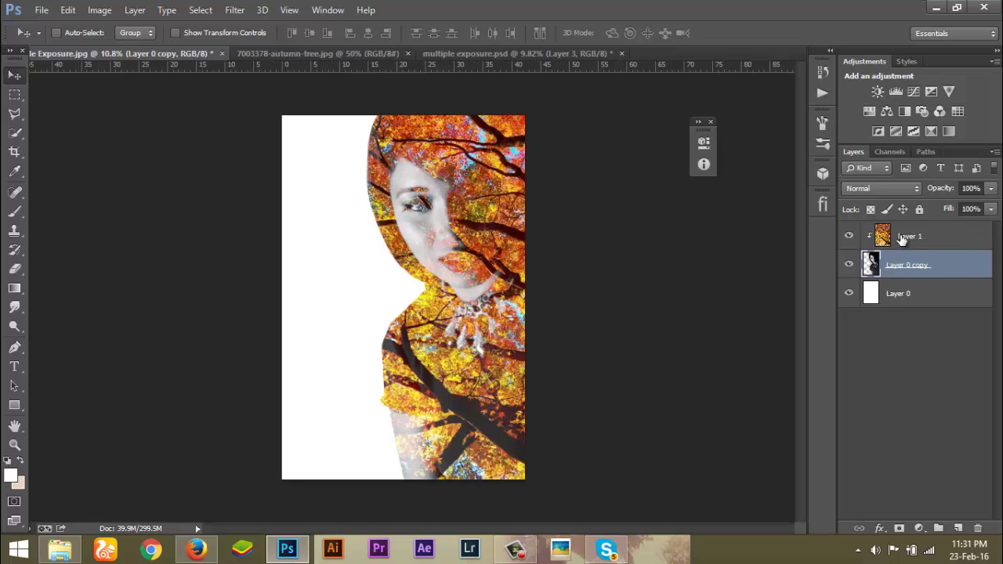
{"action": "left_click", "coordinate": [901, 239]}
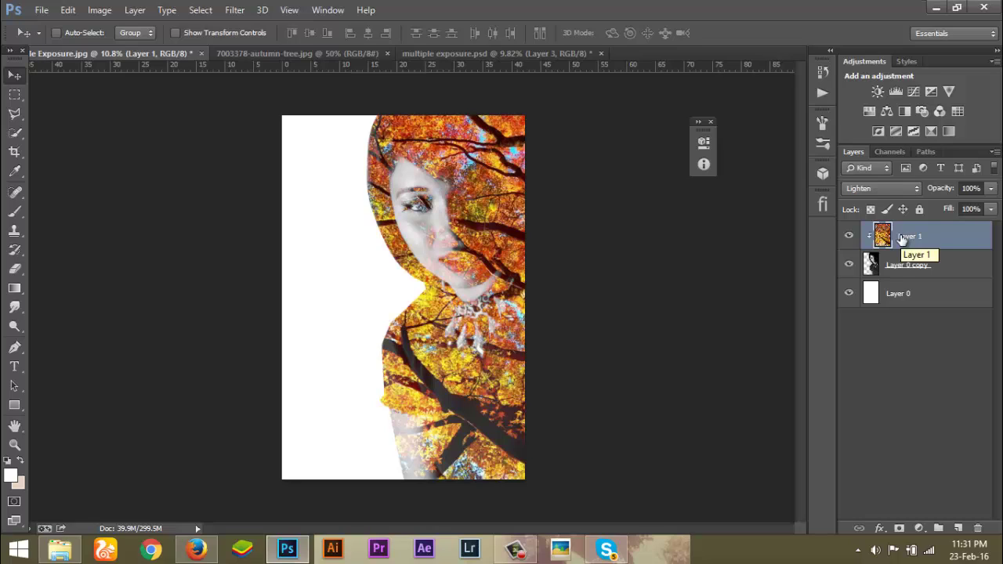
Step: Rename the Layer 0 copy layer to Portrait
{"action": "left_click", "coordinate": [896, 261]}
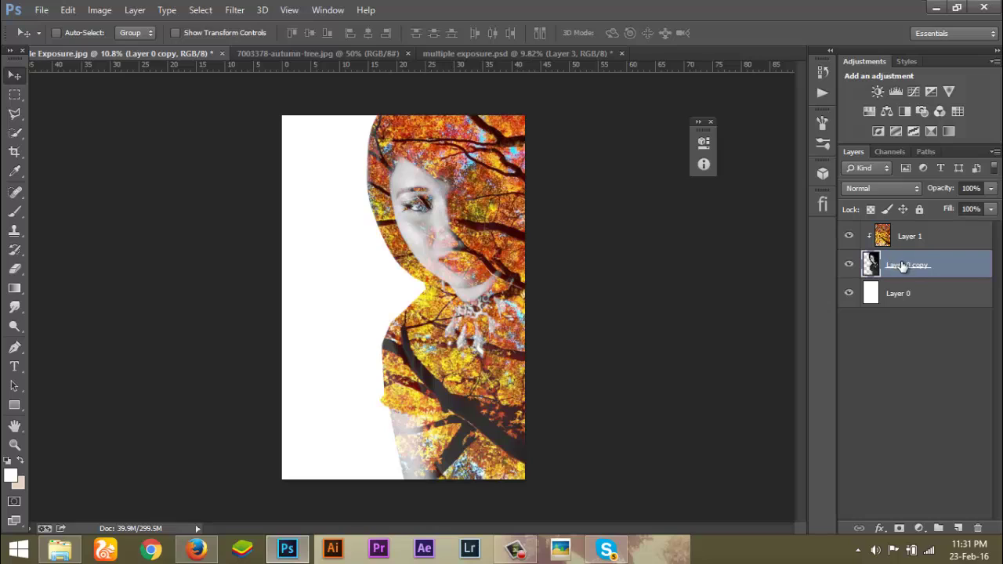
{"action": "double_click", "coordinate": [908, 264]}
{"action": "type", "text": "Poe"}
{"action": "key", "text": "BackSpace"}
{"action": "type", "text": "rtrait"}
{"action": "key", "text": "Return"}
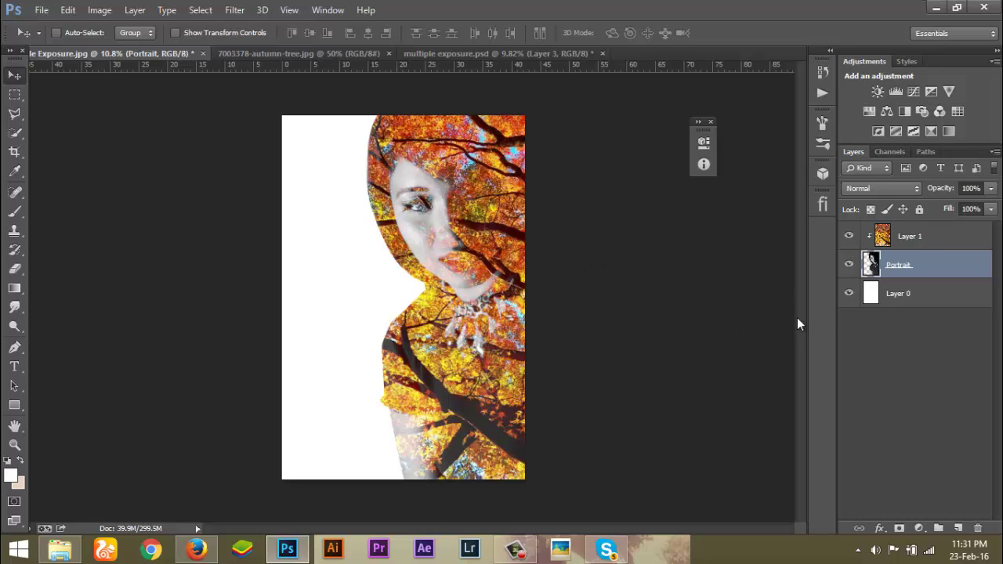
Step: Select Layer 1 and compare the current composite with the finished multiple exposure.psd document
{"action": "left_click", "coordinate": [909, 237]}
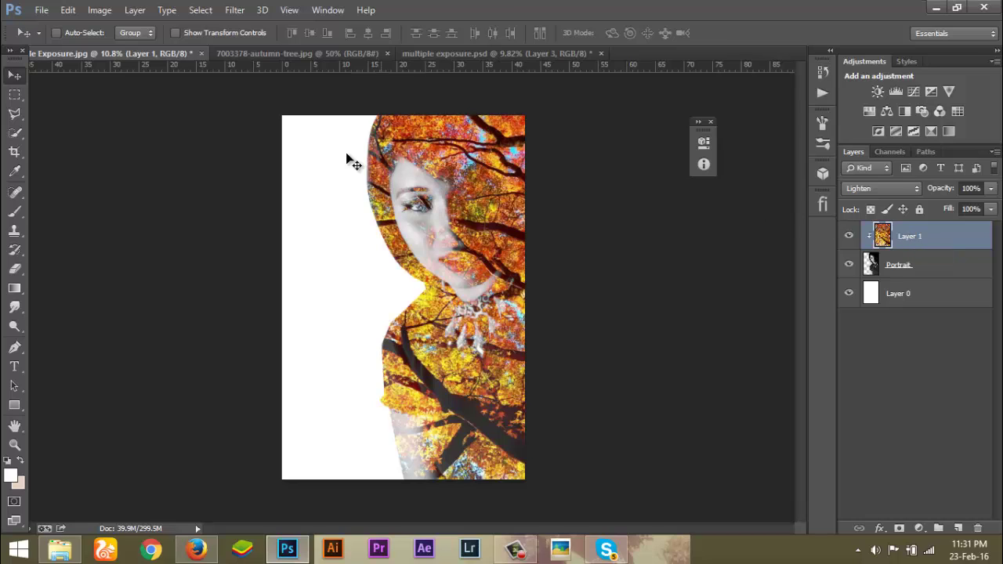
{"action": "left_click", "coordinate": [441, 52]}
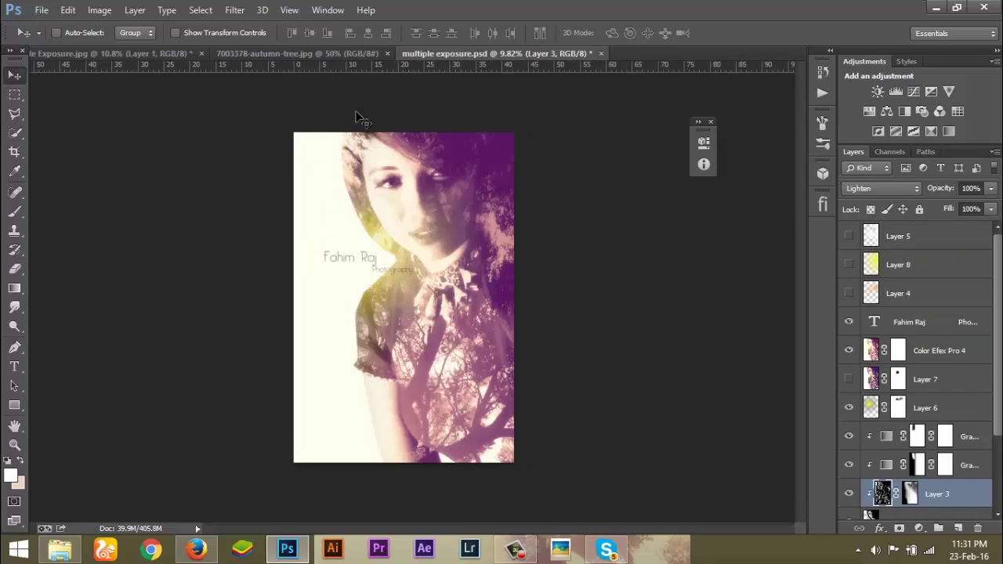
{"action": "left_click", "coordinate": [98, 53]}
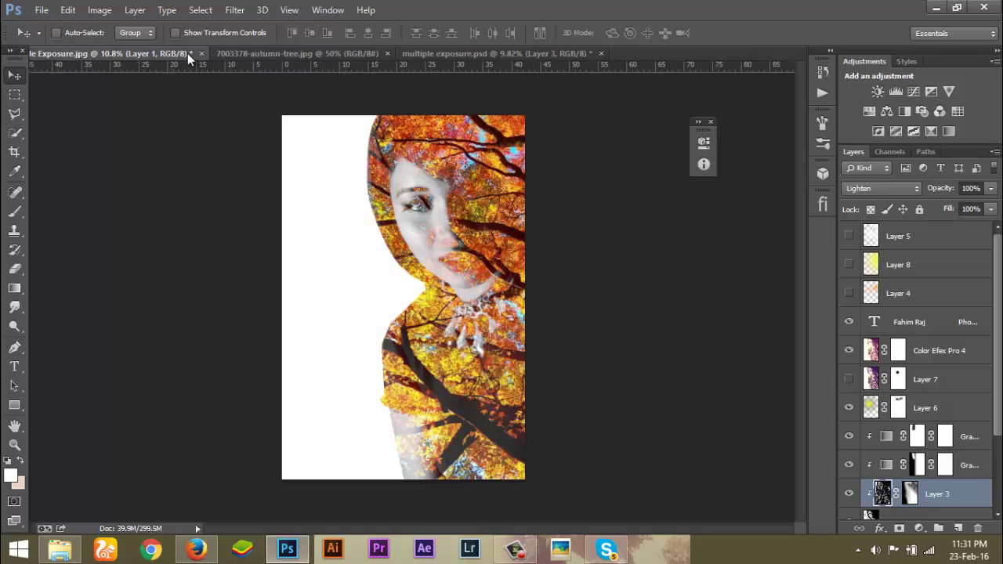
{"action": "left_click", "coordinate": [446, 57]}
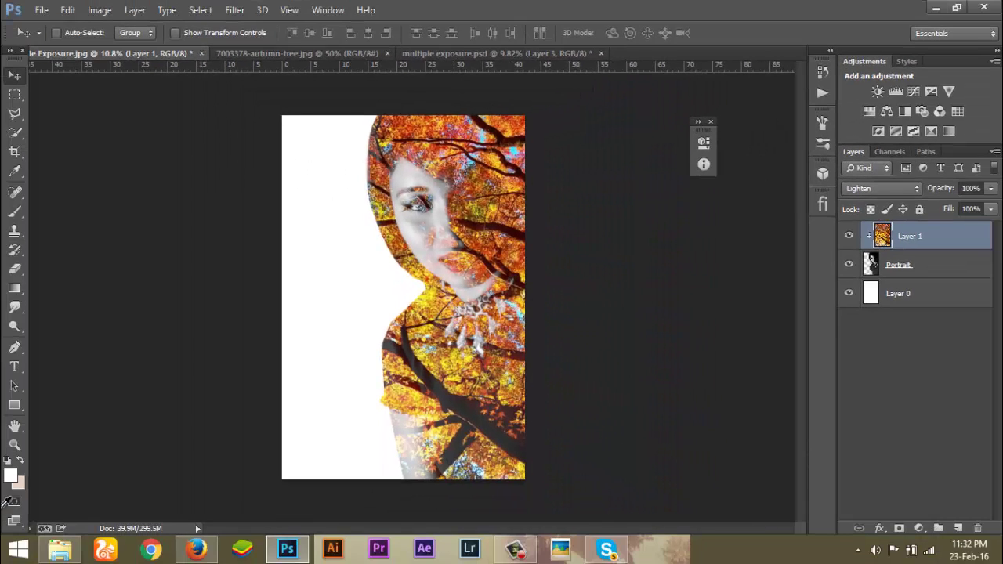
Step: Convert the tree image in Layer 1 to black and white with the Default preset
{"action": "key", "text": "ctrl+shift+alt+b"}
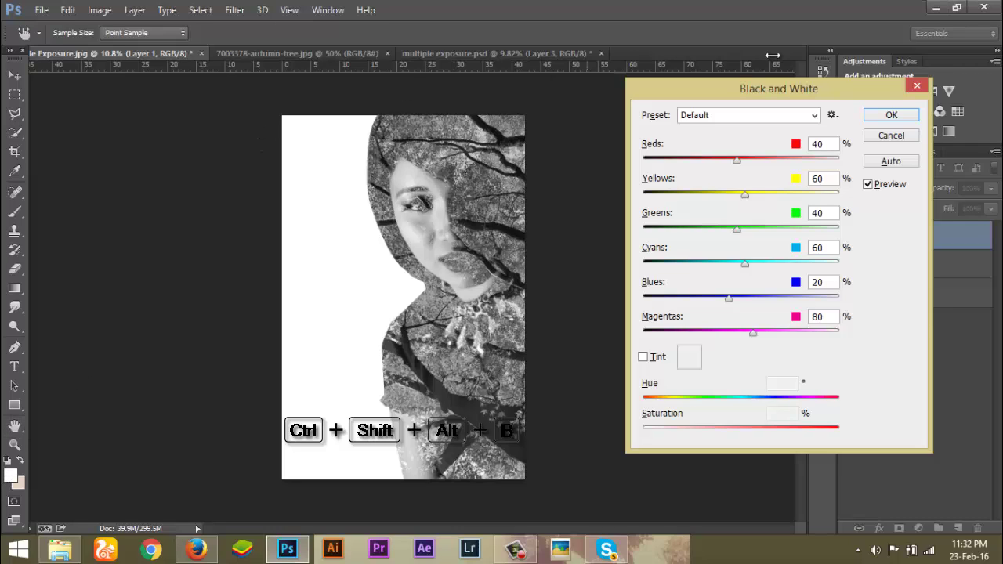
{"action": "left_click", "coordinate": [891, 115]}
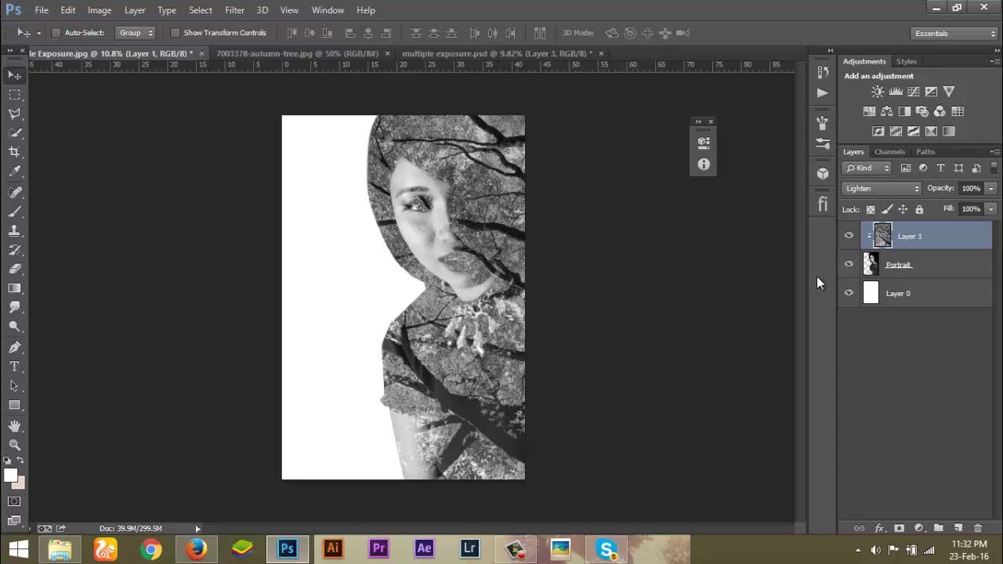
{"action": "key", "text": "ctrl+u"}
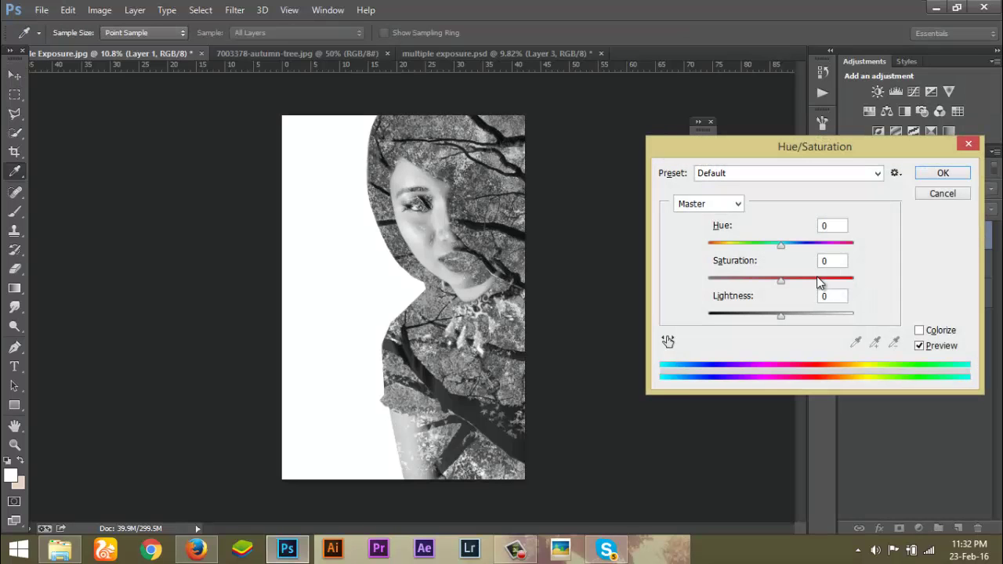
{"action": "key", "text": "Escape"}
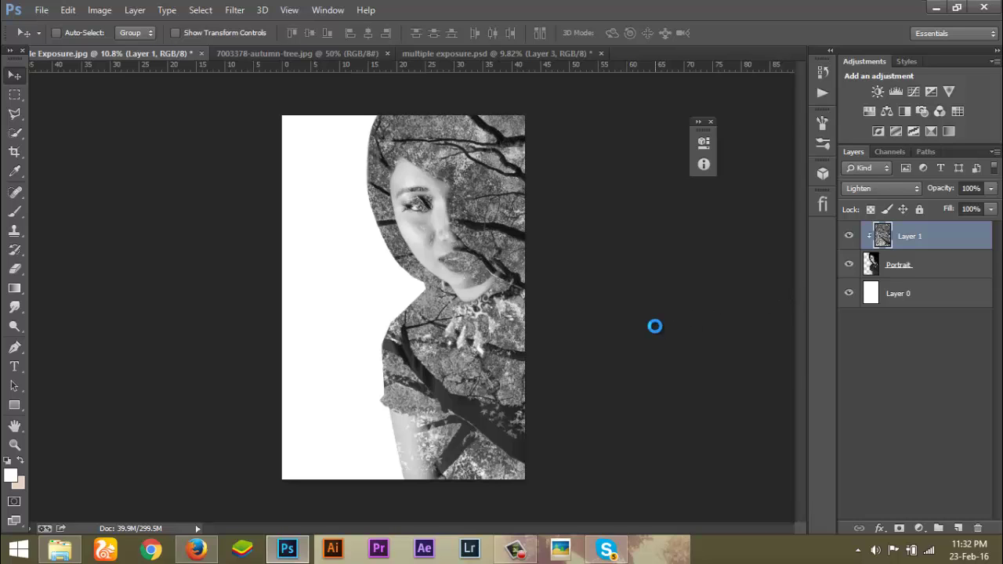
Step: Increase Layer 1's contrast with Curves, moving the black point to input 61, output 1 and pulling the white point inward
{"action": "key", "text": "ctrl+m"}
{"action": "left_click_drag", "start_coordinate": [654, 325], "coordinate": [671, 384]}
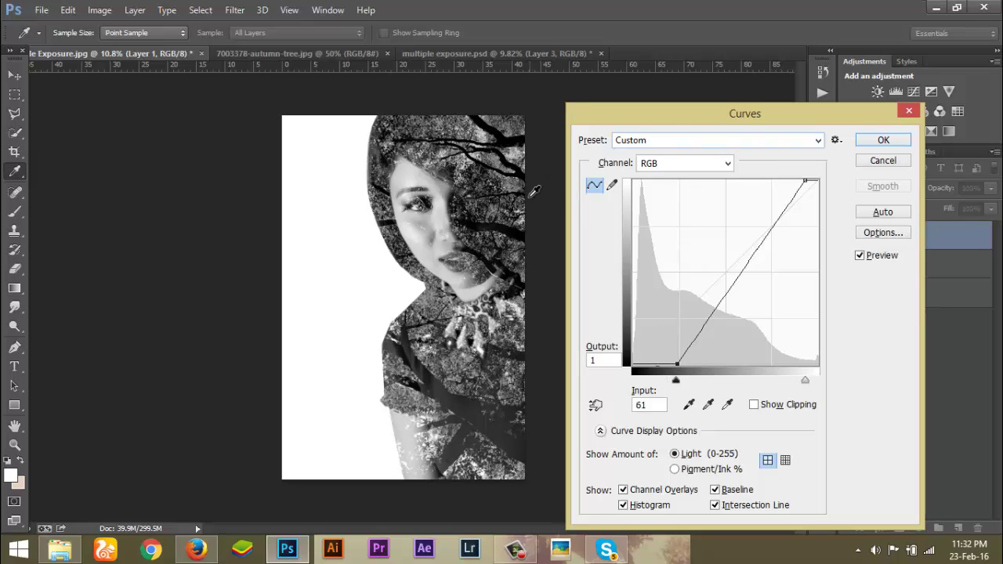
{"action": "left_click", "coordinate": [858, 139]}
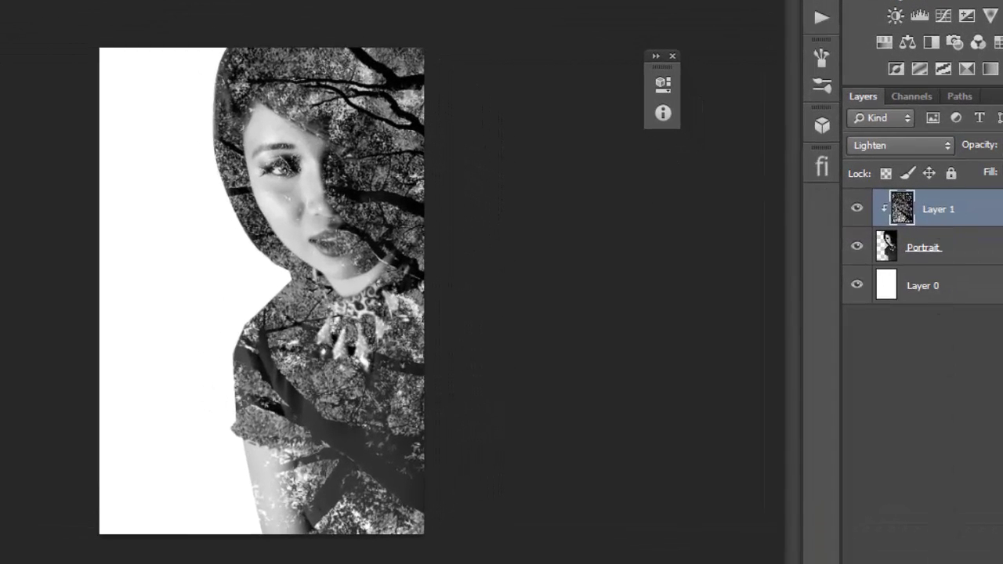
Step: Add a layer mask to Layer 1 and reduce the black brush to a size that fits the eye
{"action": "left_click", "coordinate": [922, 563]}
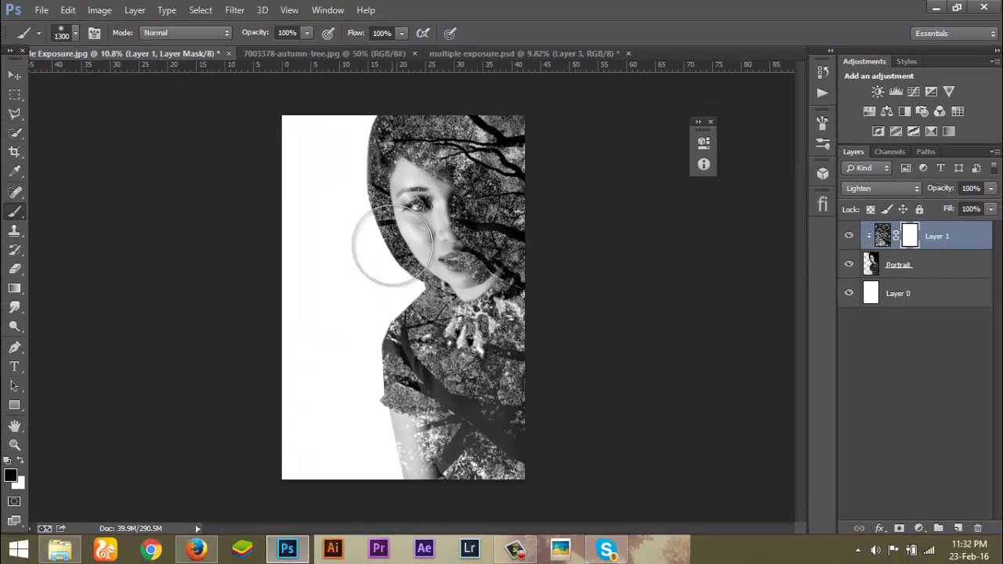
{"action": "key", "text": "bracketleft"}
{"action": "key", "text": "bracketleft"}
{"action": "key", "text": "bracketleft"}
{"action": "key", "text": "bracketleft"}
{"action": "key", "text": "bracketleft"}
{"action": "key", "text": "bracketleft"}
{"action": "key", "text": "bracketleft"}
{"action": "key", "text": "bracketleft"}
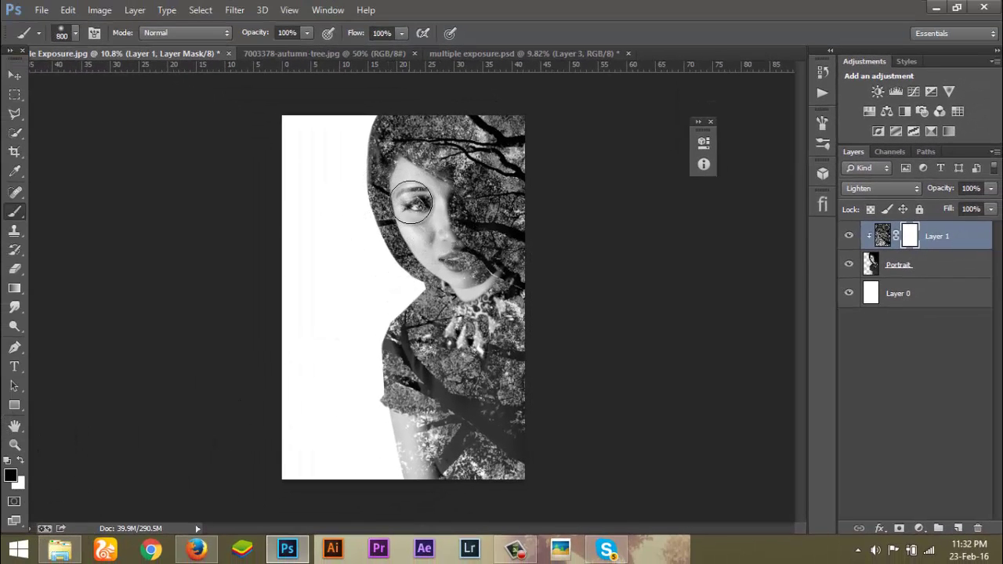
{"action": "key", "text": "bracketleft"}
Step: Try masking the tree texture off the eye on Layer 1 and bring the texture back
{"action": "mouse_move", "coordinate": [414, 205]}
{"action": "left_mouse_down"}
{"action": "mouse_move", "coordinate": [425, 210]}
{"action": "mouse_move", "coordinate": [407, 201]}
{"action": "mouse_move", "coordinate": [414, 193]}
{"action": "mouse_move", "coordinate": [430, 204]}
{"action": "mouse_move", "coordinate": [411, 200]}
{"action": "mouse_move", "coordinate": [410, 216]}
{"action": "left_mouse_up"}
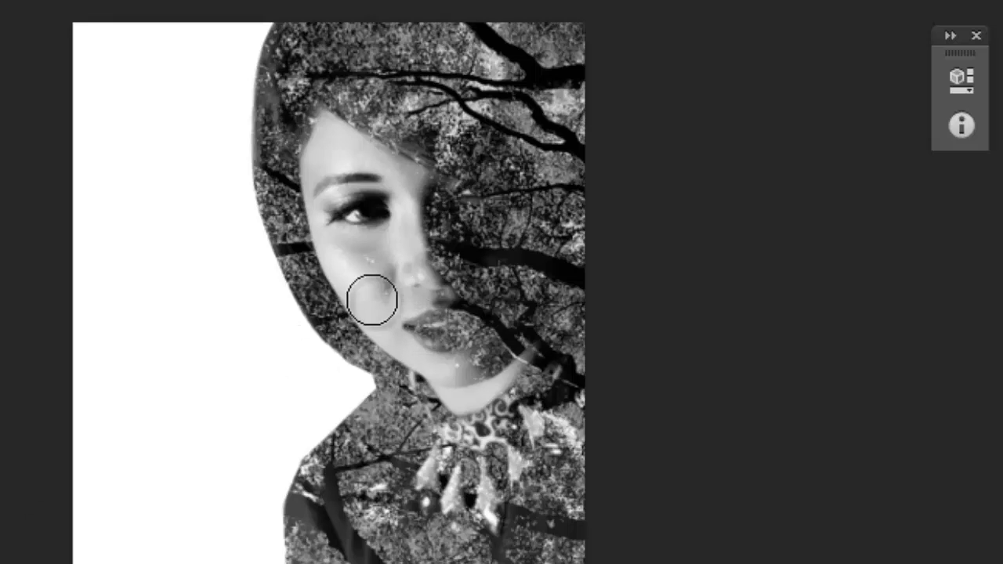
{"action": "mouse_move", "coordinate": [347, 203]}
{"action": "left_mouse_down"}
{"action": "mouse_move", "coordinate": [377, 174]}
{"action": "mouse_move", "coordinate": [379, 247]}
{"action": "mouse_move", "coordinate": [315, 213]}
{"action": "mouse_move", "coordinate": [357, 229]}
{"action": "left_mouse_up"}
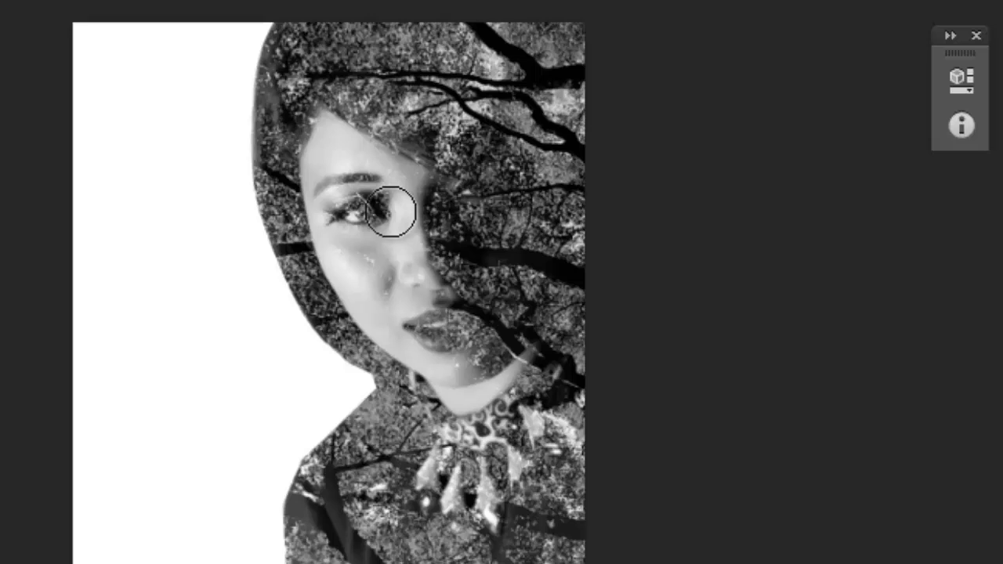
{"action": "left_click", "coordinate": [387, 206]}
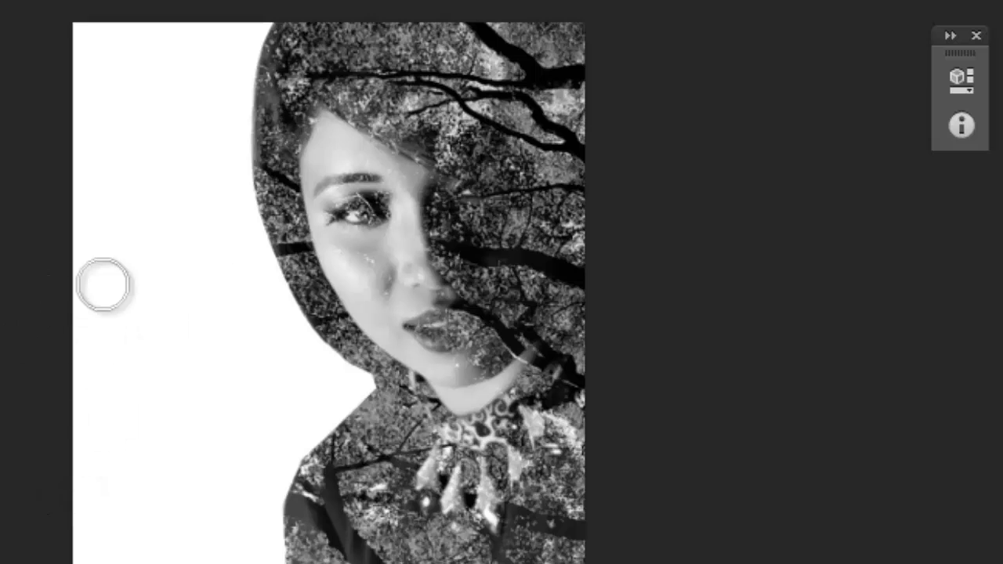
Step: Paint black on Layer 1's mask to clear the tree texture from the eye, eyebrow, cheek and lips
{"action": "mouse_move", "coordinate": [368, 193]}
{"action": "left_mouse_down"}
{"action": "mouse_move", "coordinate": [374, 222]}
{"action": "mouse_move", "coordinate": [341, 195]}
{"action": "mouse_move", "coordinate": [361, 182]}
{"action": "mouse_move", "coordinate": [384, 212]}
{"action": "mouse_move", "coordinate": [385, 247]}
{"action": "mouse_move", "coordinate": [370, 264]}
{"action": "mouse_move", "coordinate": [361, 250]}
{"action": "mouse_move", "coordinate": [368, 305]}
{"action": "left_mouse_up"}
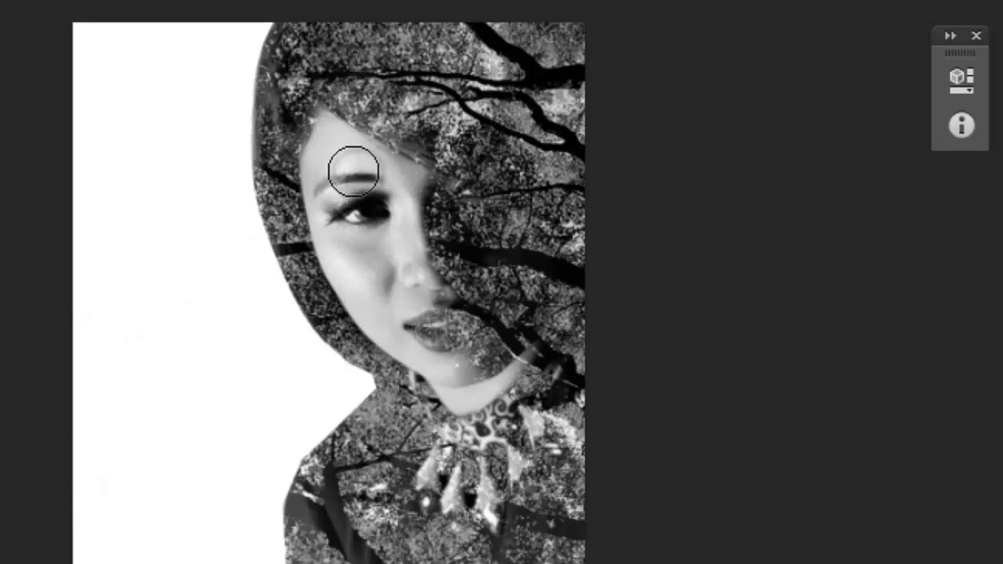
{"action": "left_click_drag", "start_coordinate": [428, 356], "coordinate": [433, 356]}
{"action": "mouse_move", "coordinate": [398, 196]}
{"action": "left_mouse_down"}
{"action": "mouse_move", "coordinate": [339, 146]}
{"action": "mouse_move", "coordinate": [325, 172]}
{"action": "mouse_move", "coordinate": [323, 156]}
{"action": "mouse_move", "coordinate": [348, 140]}
{"action": "mouse_move", "coordinate": [395, 151]}
{"action": "mouse_move", "coordinate": [409, 155]}
{"action": "mouse_move", "coordinate": [402, 181]}
{"action": "mouse_move", "coordinate": [336, 145]}
{"action": "mouse_move", "coordinate": [366, 124]}
{"action": "mouse_move", "coordinate": [405, 142]}
{"action": "left_mouse_up"}
Step: Try masking the tree texture off the hair along the forehead and the side of the head
{"action": "scroll", "coordinate": [352, 74], "scroll_direction": "up", "scroll_amount": 3}
{"action": "scroll", "coordinate": [414, 52], "scroll_direction": "up", "scroll_amount": 2}
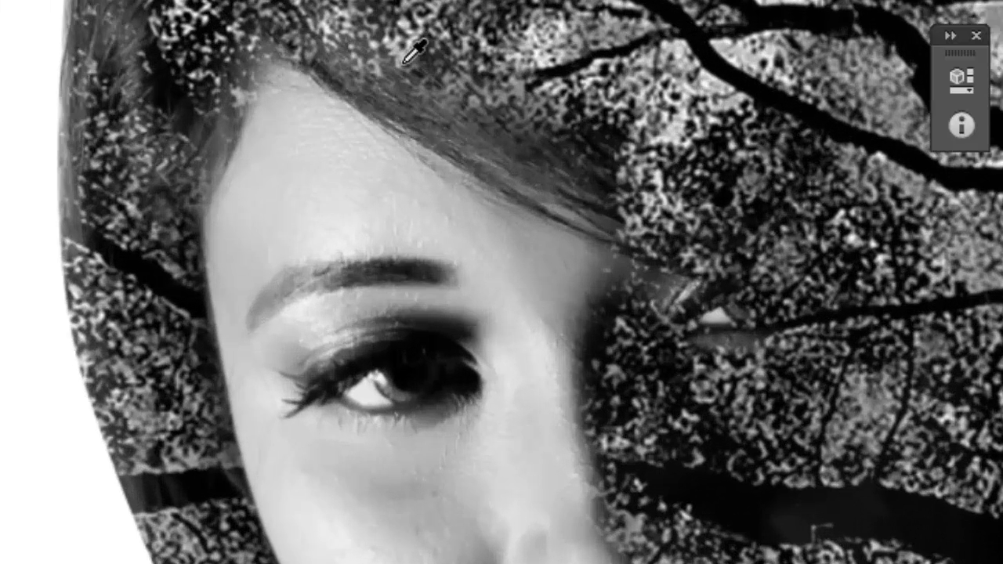
{"action": "mouse_move", "coordinate": [384, 69]}
{"action": "left_mouse_down"}
{"action": "mouse_move", "coordinate": [347, 72]}
{"action": "mouse_move", "coordinate": [363, 104]}
{"action": "mouse_move", "coordinate": [476, 178]}
{"action": "mouse_move", "coordinate": [536, 204]}
{"action": "mouse_move", "coordinate": [626, 206]}
{"action": "mouse_move", "coordinate": [586, 161]}
{"action": "mouse_move", "coordinate": [558, 202]}
{"action": "mouse_move", "coordinate": [560, 226]}
{"action": "mouse_move", "coordinate": [540, 207]}
{"action": "mouse_move", "coordinate": [588, 255]}
{"action": "mouse_move", "coordinate": [622, 269]}
{"action": "mouse_move", "coordinate": [610, 227]}
{"action": "left_mouse_up"}
{"action": "mouse_move", "coordinate": [210, 153]}
{"action": "left_mouse_down"}
{"action": "mouse_move", "coordinate": [195, 127]}
{"action": "mouse_move", "coordinate": [212, 120]}
{"action": "mouse_move", "coordinate": [205, 170]}
{"action": "mouse_move", "coordinate": [233, 98]}
{"action": "mouse_move", "coordinate": [172, 102]}
{"action": "mouse_move", "coordinate": [117, 23]}
{"action": "left_mouse_up"}
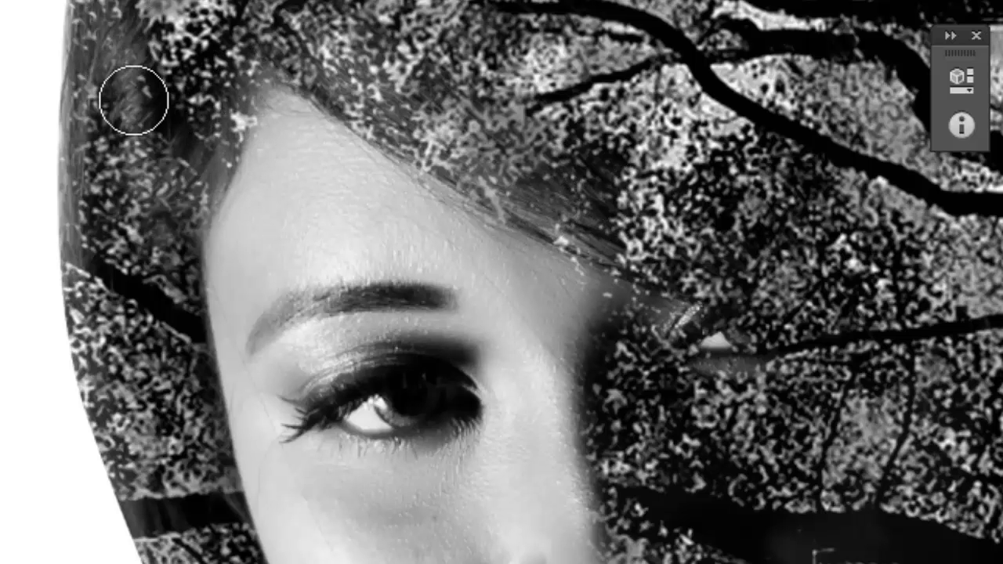
{"action": "key", "text": "ctrl+minus"}
{"action": "key", "text": "ctrl+minus"}
{"action": "key", "text": "ctrl+minus"}
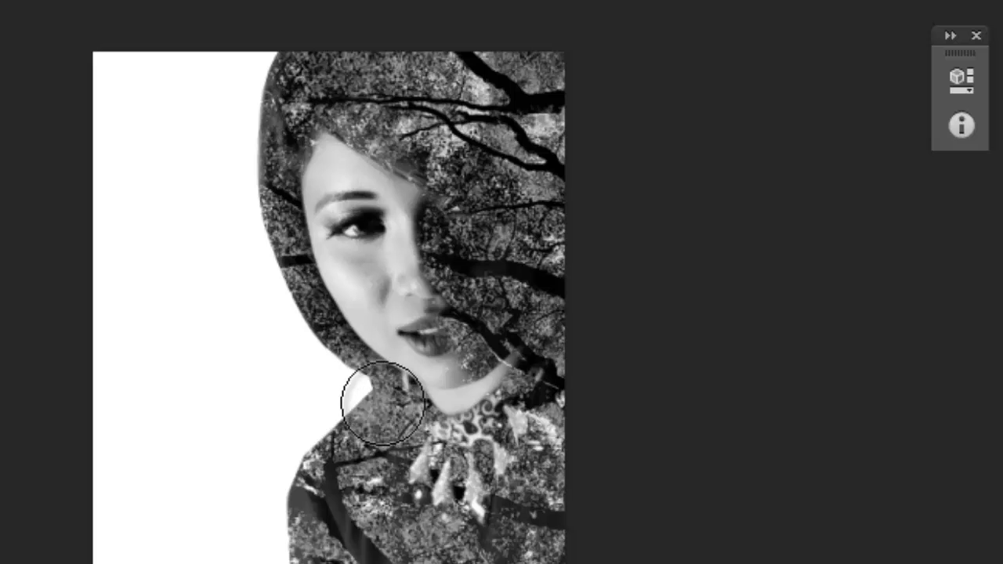
Step: Try masking the tree texture off the neck, sleeve, arm and dress with a larger brush, and undo it
{"action": "key", "text": "bracketright"}
{"action": "key", "text": "bracketright"}
{"action": "key", "text": "bracketright"}
{"action": "key", "text": "bracketright"}
{"action": "mouse_move", "coordinate": [417, 382]}
{"action": "left_mouse_down"}
{"action": "mouse_move", "coordinate": [387, 392]}
{"action": "mouse_move", "coordinate": [398, 435]}
{"action": "mouse_move", "coordinate": [356, 485]}
{"action": "mouse_move", "coordinate": [384, 426]}
{"action": "mouse_move", "coordinate": [336, 503]}
{"action": "mouse_move", "coordinate": [325, 558]}
{"action": "mouse_move", "coordinate": [334, 475]}
{"action": "mouse_move", "coordinate": [346, 467]}
{"action": "mouse_move", "coordinate": [309, 484]}
{"action": "mouse_move", "coordinate": [330, 433]}
{"action": "mouse_move", "coordinate": [288, 473]}
{"action": "mouse_move", "coordinate": [282, 558]}
{"action": "left_mouse_up"}
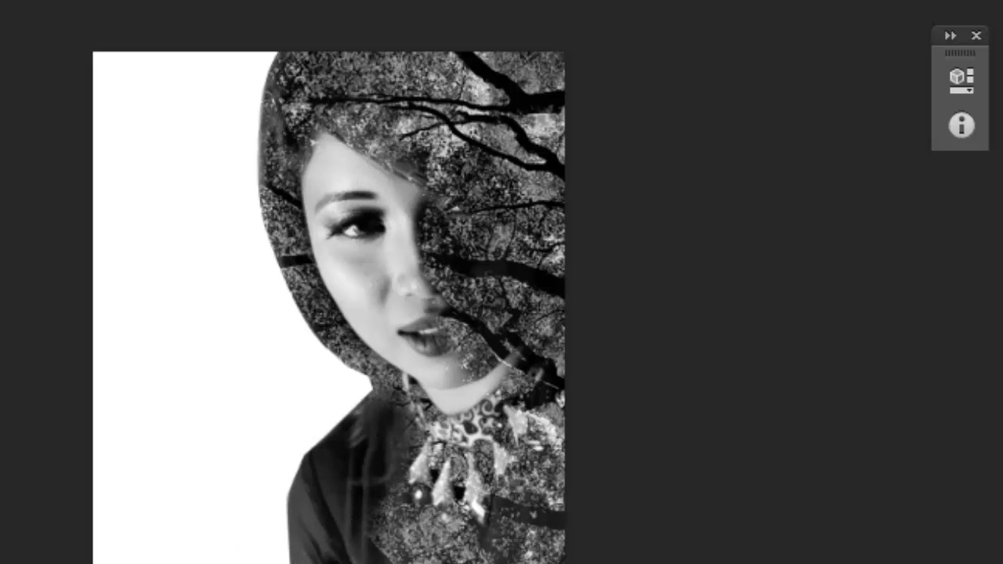
{"action": "mouse_move", "coordinate": [360, 418]}
{"action": "left_mouse_down"}
{"action": "mouse_move", "coordinate": [404, 426]}
{"action": "mouse_move", "coordinate": [443, 471]}
{"action": "mouse_move", "coordinate": [464, 424]}
{"action": "mouse_move", "coordinate": [502, 463]}
{"action": "mouse_move", "coordinate": [503, 405]}
{"action": "mouse_move", "coordinate": [445, 422]}
{"action": "mouse_move", "coordinate": [465, 450]}
{"action": "mouse_move", "coordinate": [466, 481]}
{"action": "left_mouse_up"}
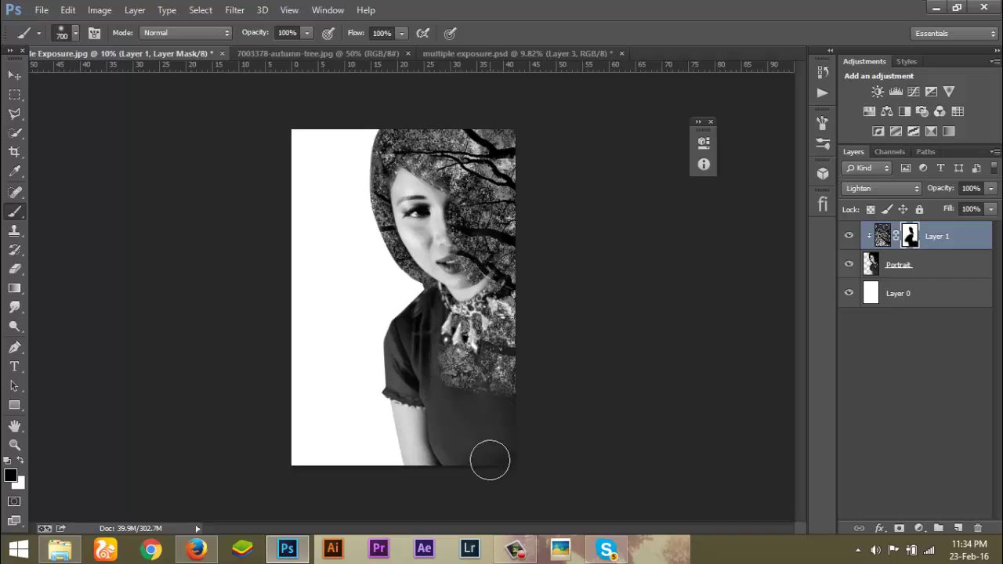
{"action": "key", "text": "ctrl+z"}
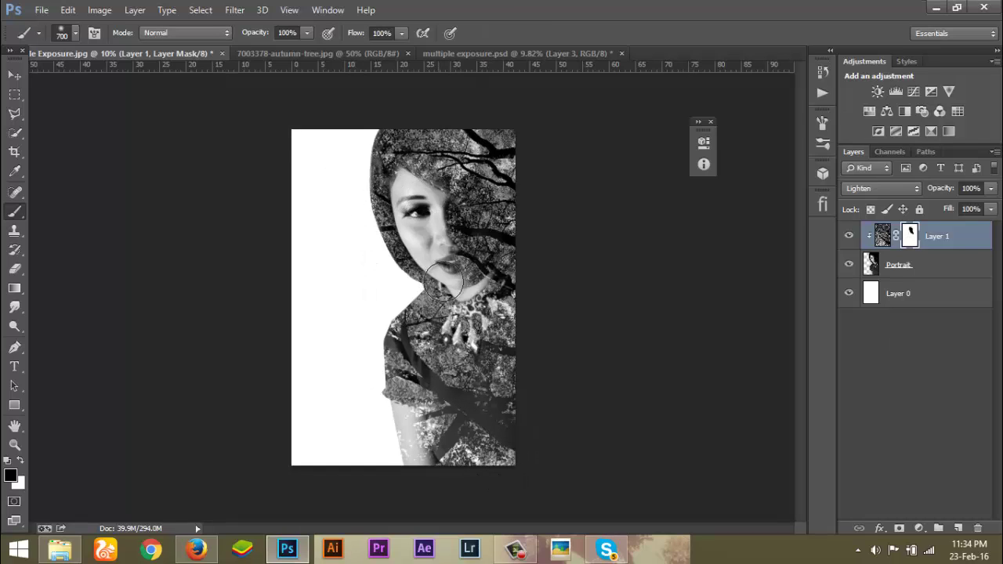
{"action": "left_click_drag", "start_coordinate": [443, 281], "coordinate": [479, 276]}
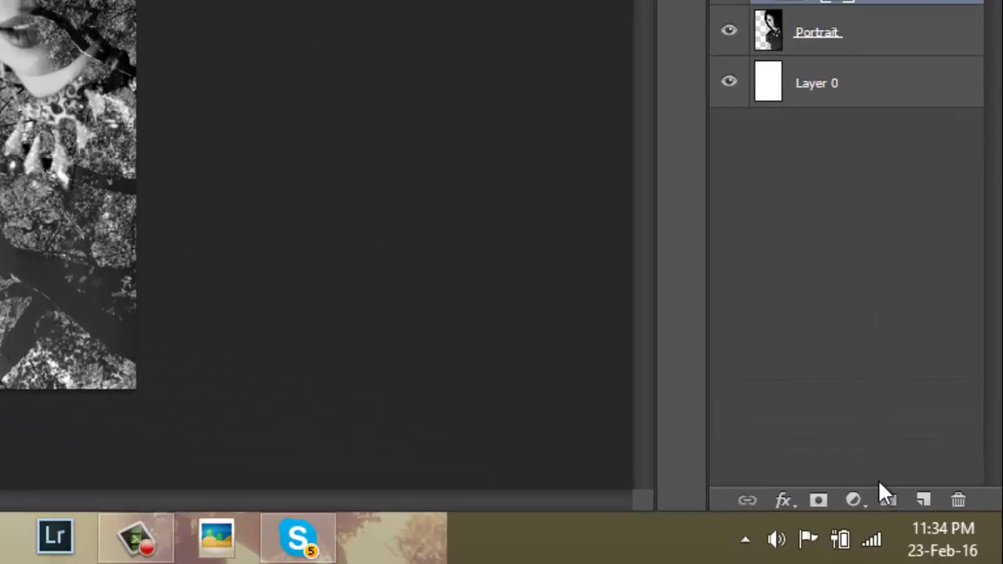
Step: Add a Gradient Map adjustment layer above Layer 1 using the violet-to-orange preset gradient
{"action": "left_click", "coordinate": [919, 528]}
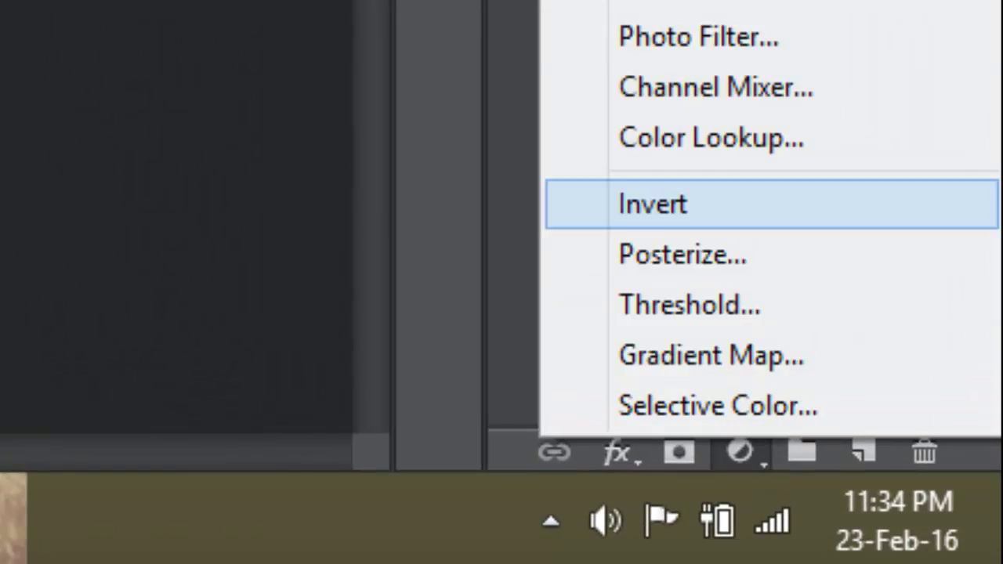
{"action": "left_click", "coordinate": [711, 355]}
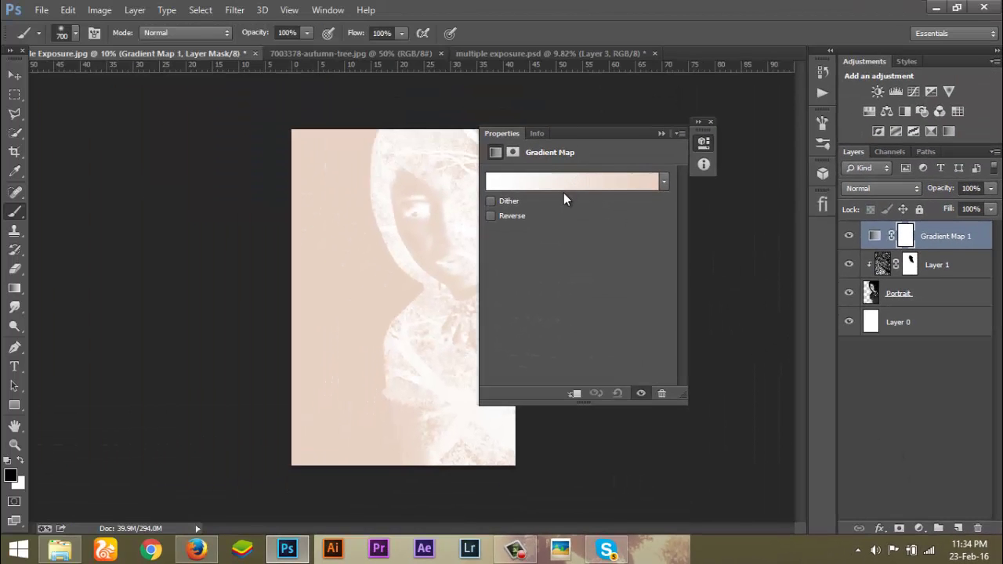
{"action": "left_click", "coordinate": [554, 184]}
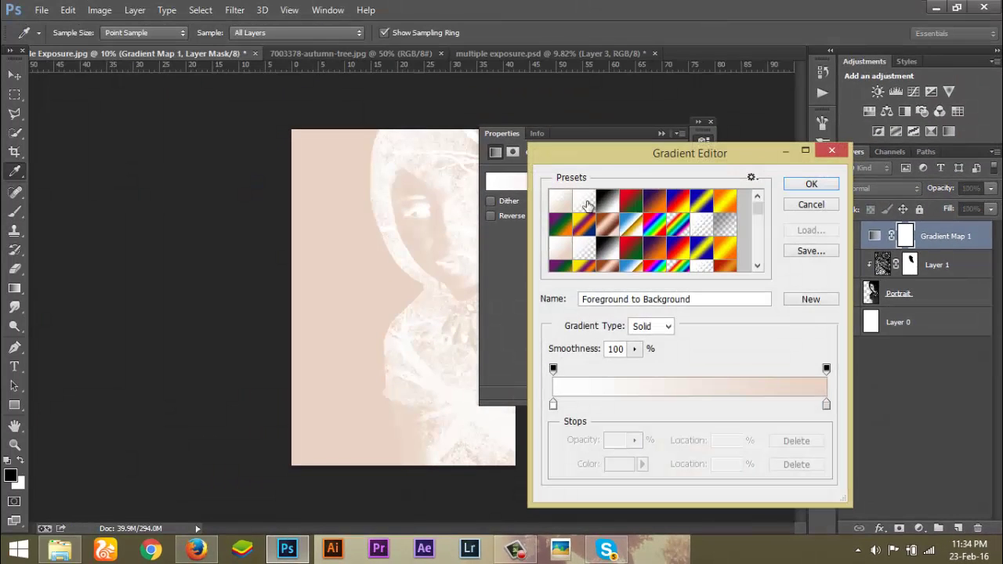
{"action": "left_click", "coordinate": [662, 205]}
{"action": "left_click", "coordinate": [808, 185]}
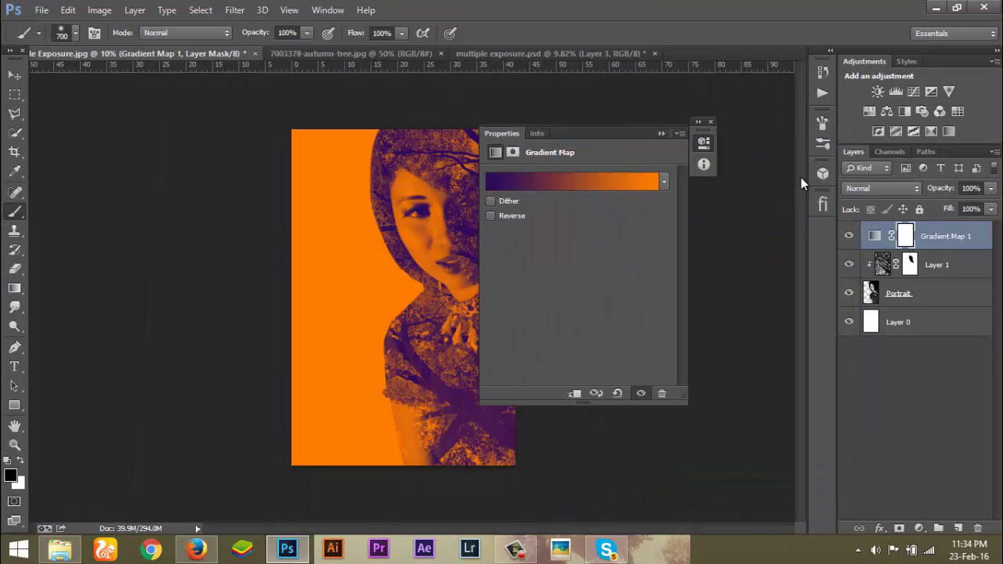
{"action": "left_click", "coordinate": [663, 134]}
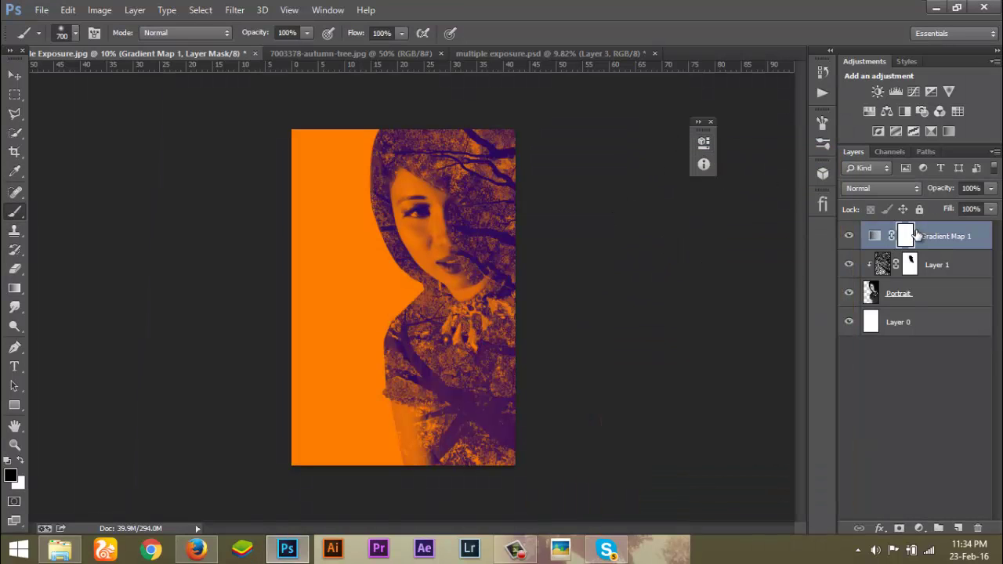
Step: Create a clipping mask so the gradient map affects only the portrait
{"action": "right_click", "coordinate": [884, 239]}
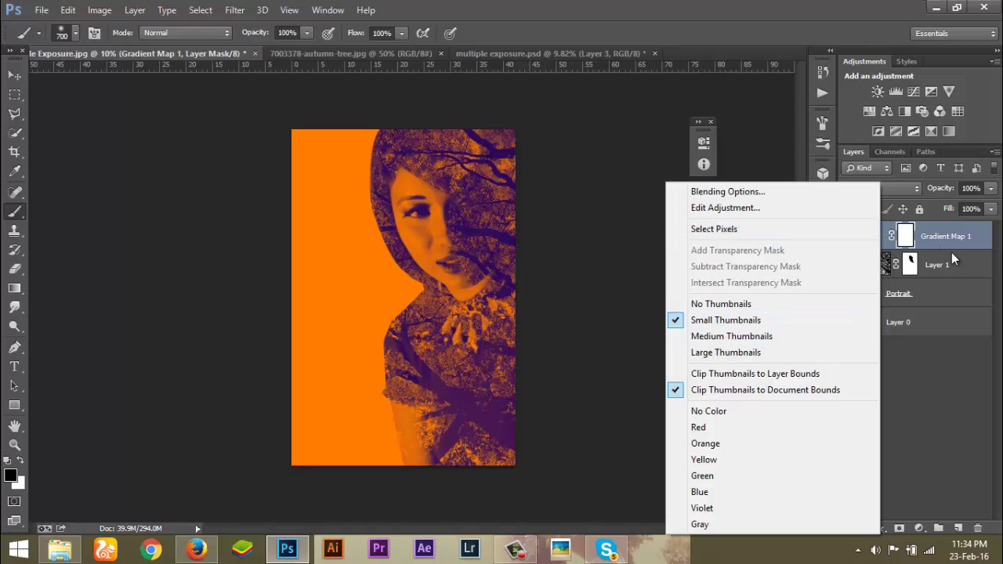
{"action": "right_click", "coordinate": [933, 239]}
{"action": "left_click", "coordinate": [706, 262]}
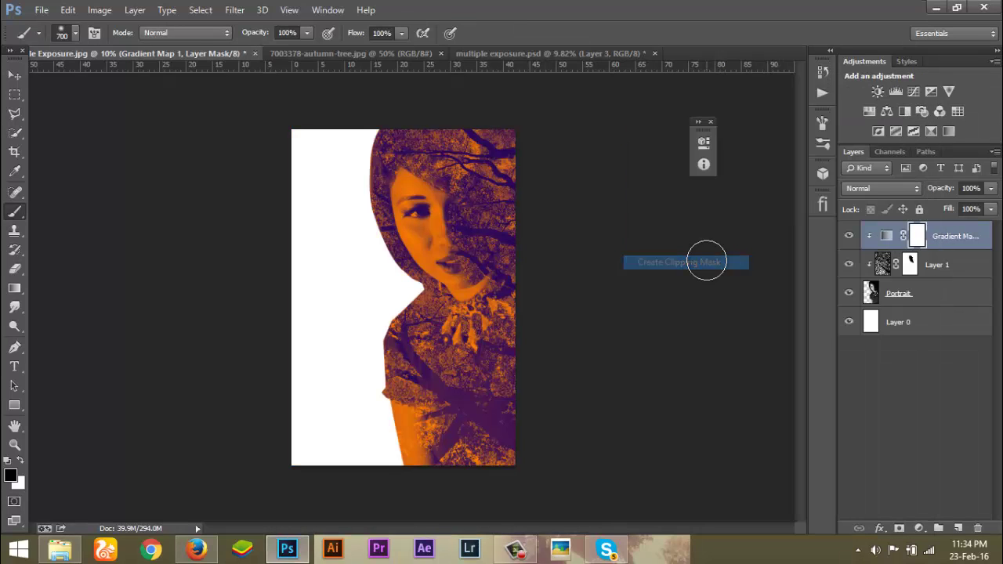
Step: Try the Screen blend mode on the gradient map layer at 57% opacity and restore the opacity to 100%
{"action": "left_click", "coordinate": [877, 196]}
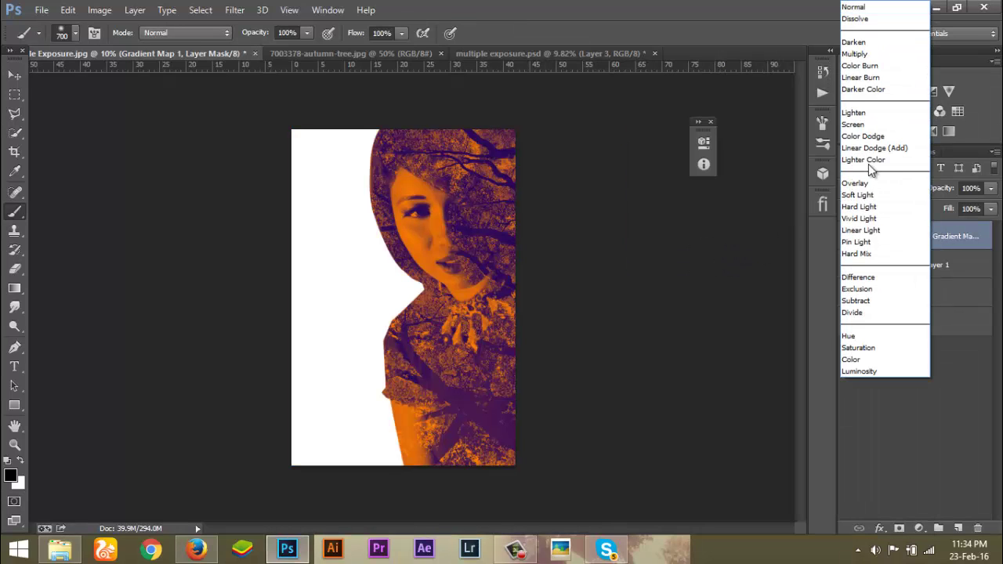
{"action": "left_click", "coordinate": [863, 125]}
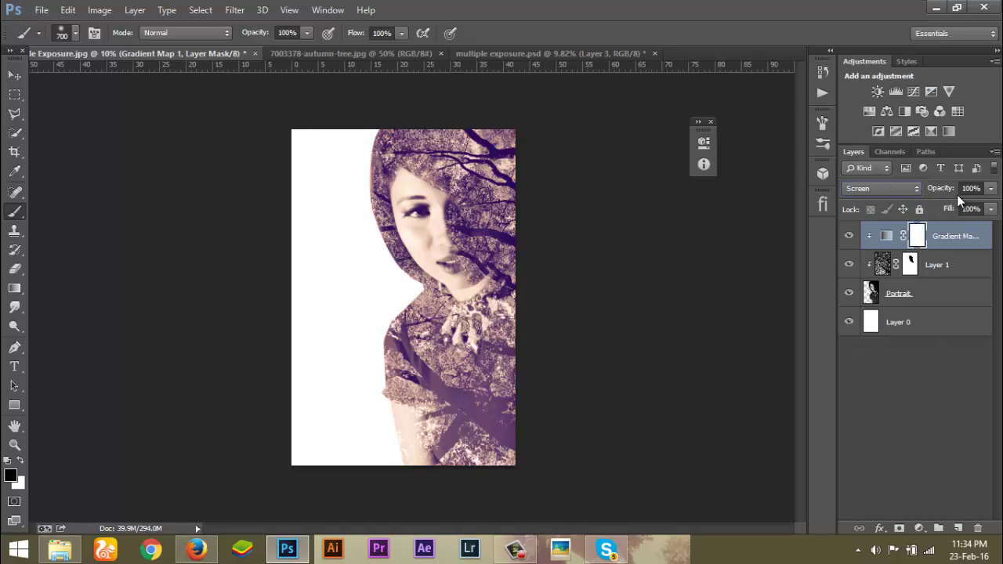
{"action": "left_click_drag", "start_coordinate": [942, 195], "coordinate": [912, 195]}
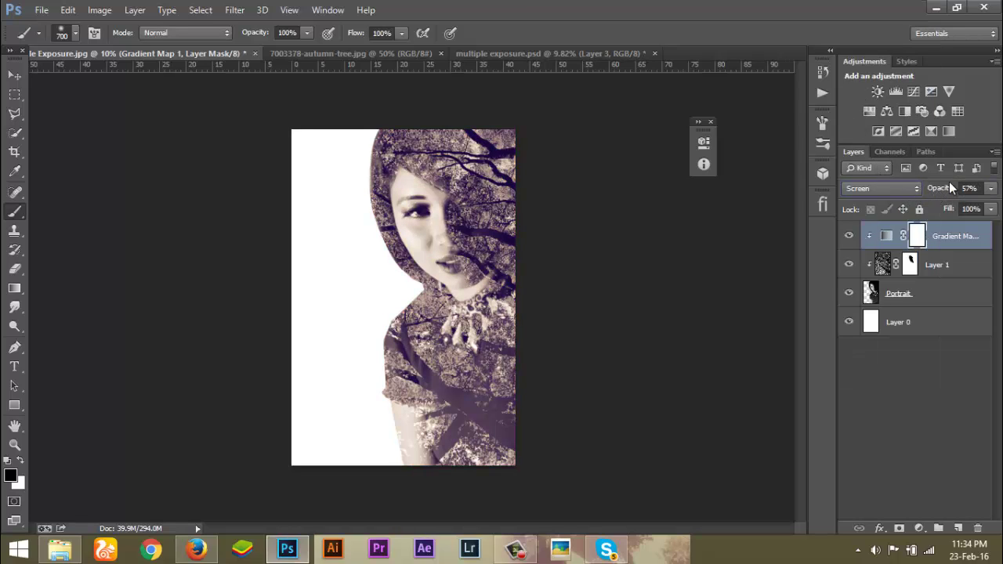
{"action": "type", "text": "100"}
{"action": "key", "text": "Return"}
Step: Try Soft Light on the gradient map layer, set its blend mode to Overlay, and toggle its visibility to compare
{"action": "left_click", "coordinate": [874, 190]}
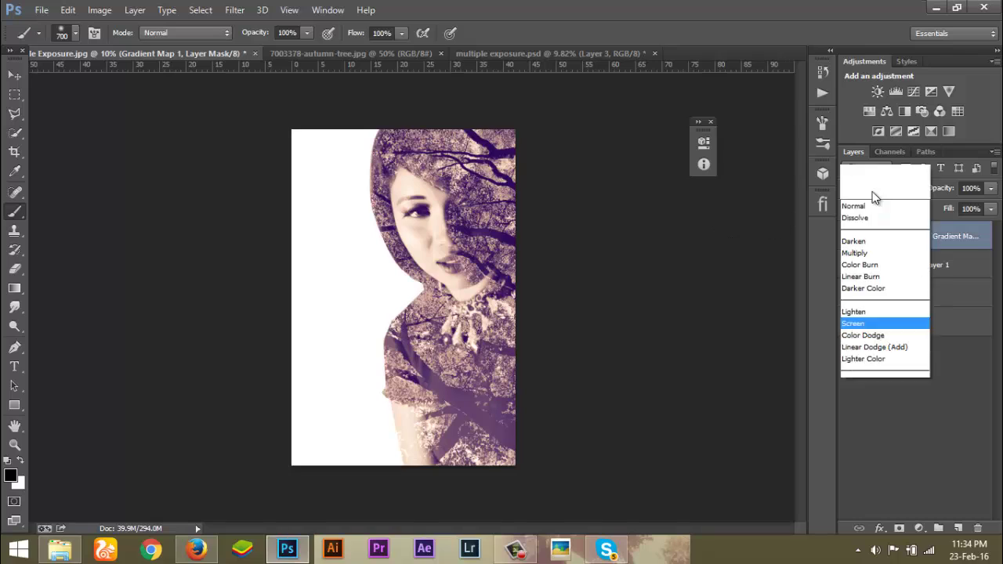
{"action": "left_click", "coordinate": [874, 197]}
{"action": "left_click", "coordinate": [884, 190]}
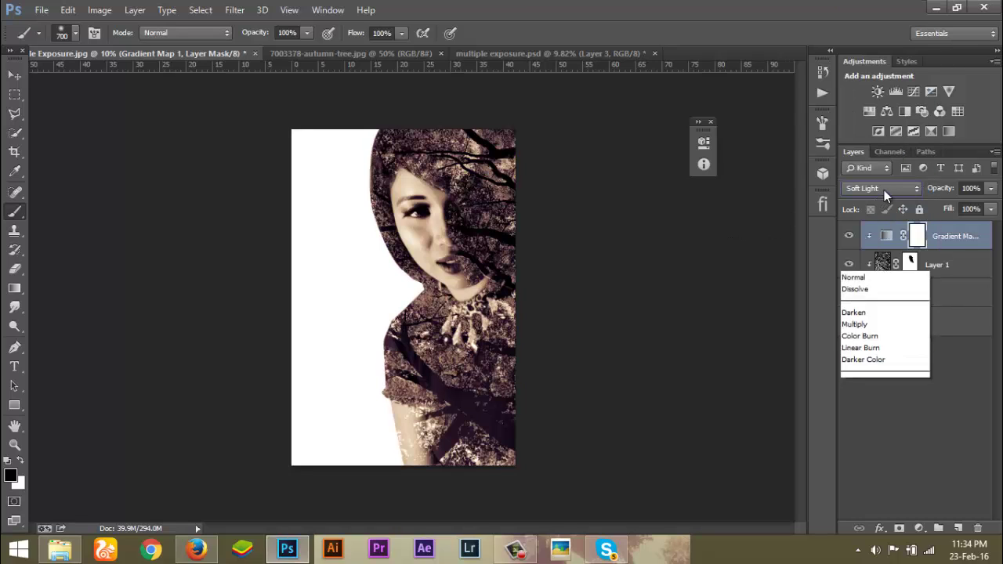
{"action": "left_click", "coordinate": [884, 175]}
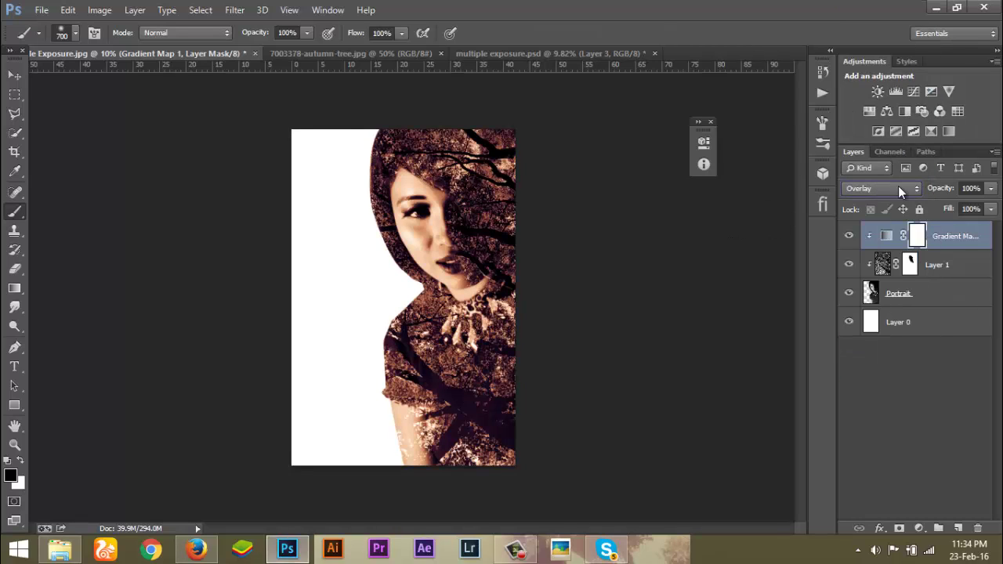
{"action": "left_click", "coordinate": [850, 236]}
{"action": "left_click", "coordinate": [850, 237]}
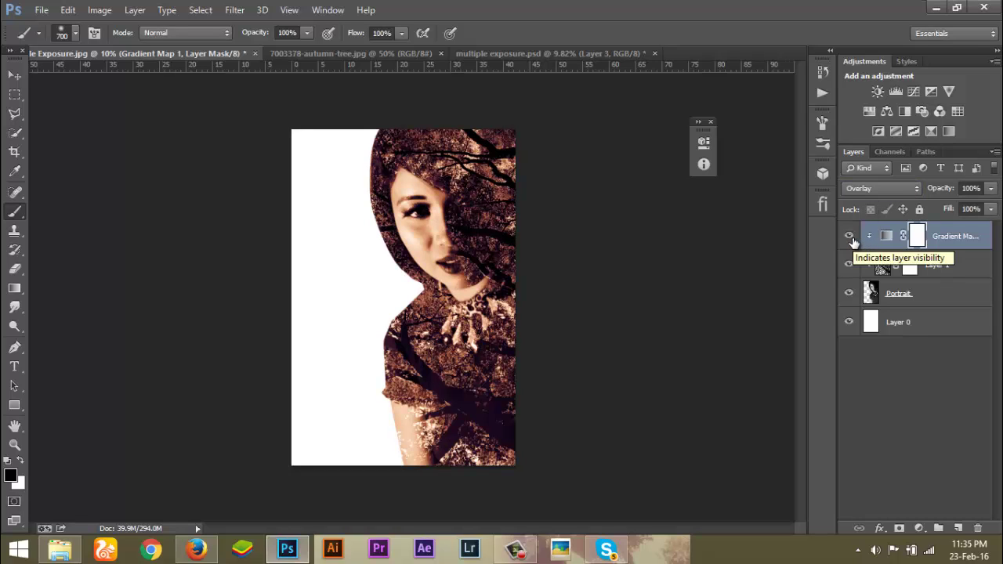
Step: Preview Multiply, Lighten and other blend modes on the gradient map layer and return to Overlay
{"action": "left_click", "coordinate": [892, 188]}
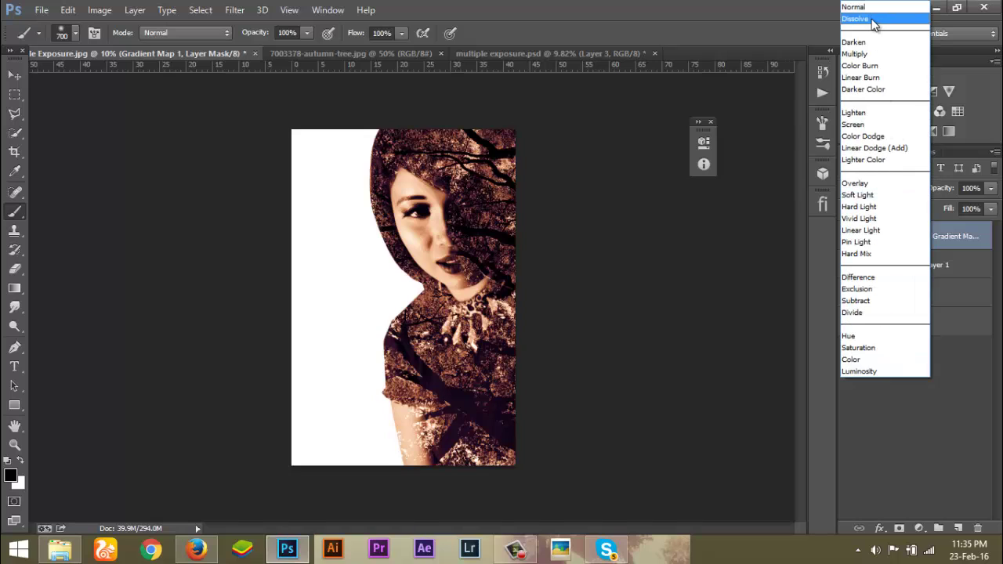
{"action": "left_click", "coordinate": [871, 52]}
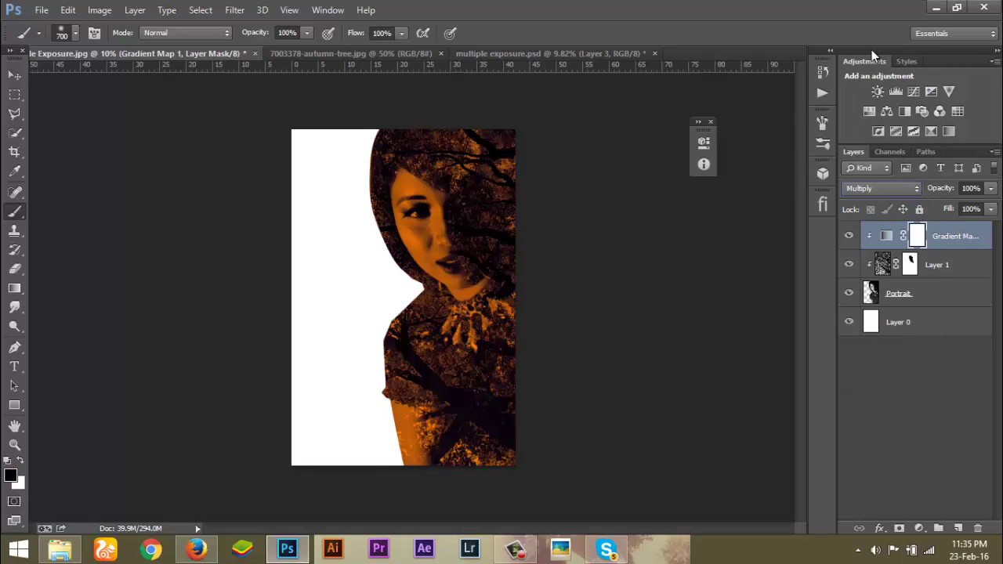
{"action": "key", "text": "Down"}
{"action": "key", "text": "Down"}
{"action": "key", "text": "Down"}
{"action": "key", "text": "Down"}
{"action": "key", "text": "Down"}
{"action": "key", "text": "Down"}
{"action": "key", "text": "Down"}
{"action": "key", "text": "Down"}
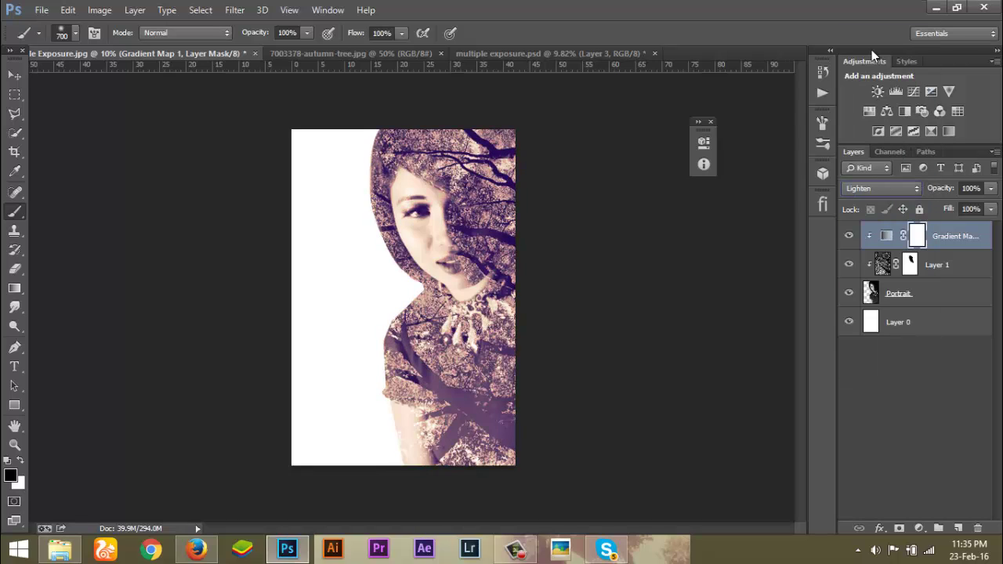
{"action": "key", "text": "Down"}
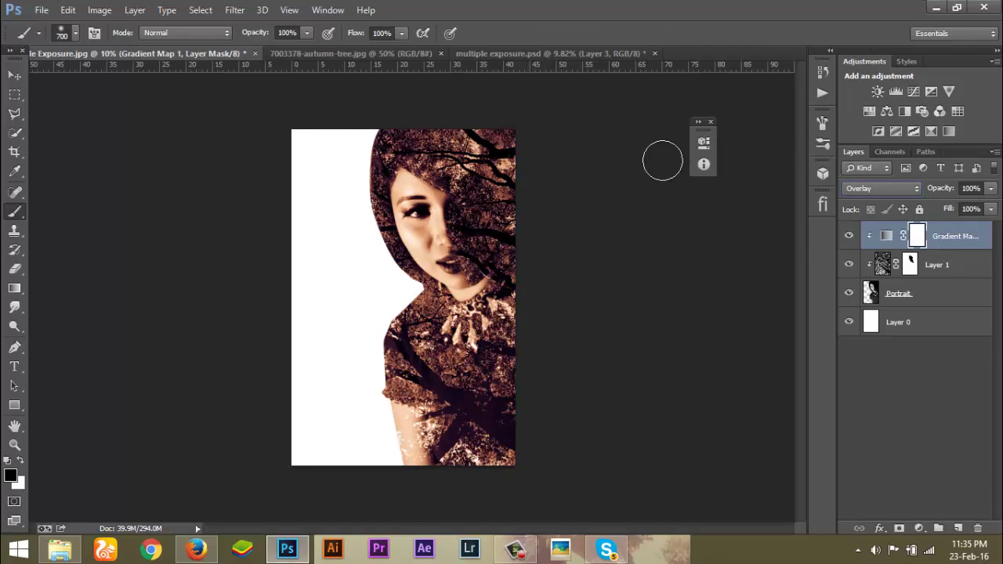
Step: Lower the gradient map layer's opacity to 58%
{"action": "left_click", "coordinate": [913, 188]}
{"action": "left_click", "coordinate": [913, 188]}
{"action": "mouse_move", "coordinate": [942, 195]}
{"action": "left_mouse_down"}
{"action": "mouse_move", "coordinate": [953, 189]}
{"action": "mouse_move", "coordinate": [931, 194]}
{"action": "left_mouse_up"}
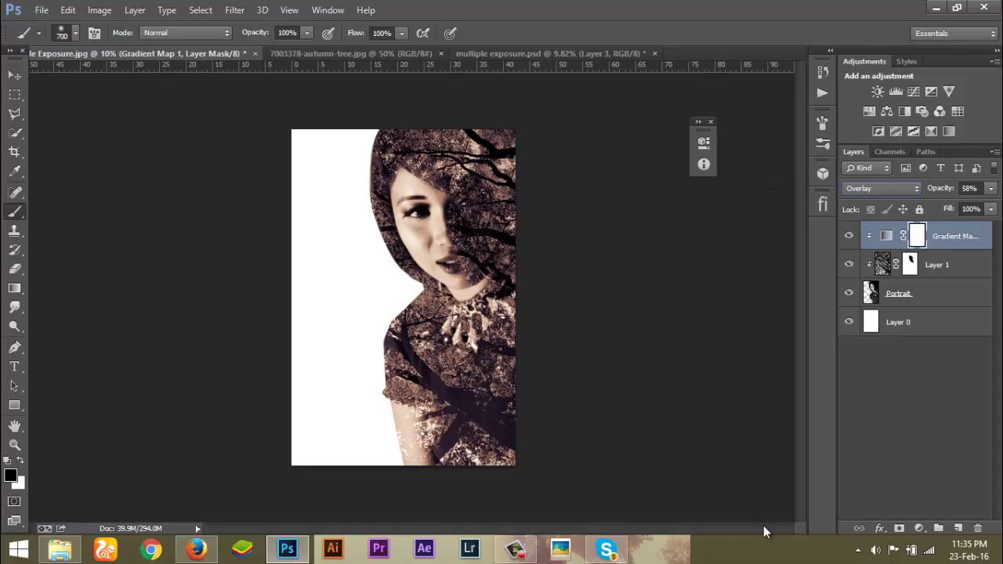
Step: Add a second Gradient Map adjustment layer with a dark-to-bright red preset gradient and clip it to the layer below
{"action": "left_click", "coordinate": [920, 529]}
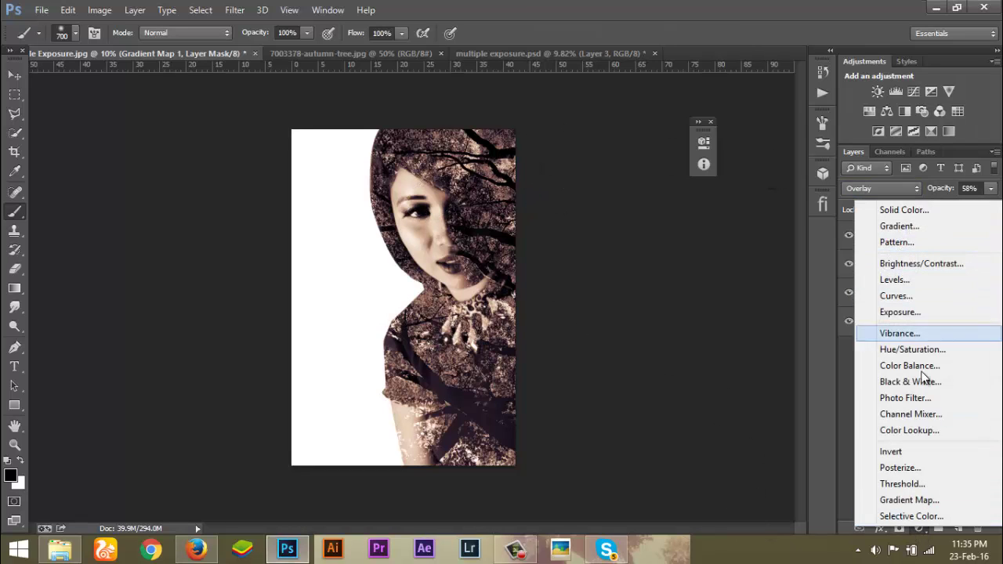
{"action": "left_click", "coordinate": [909, 501]}
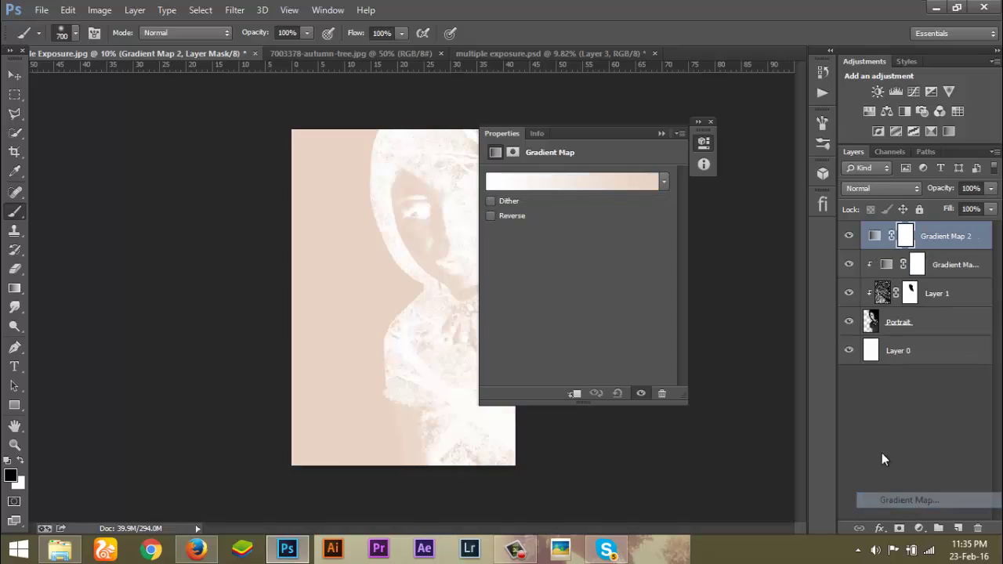
{"action": "left_click", "coordinate": [589, 181]}
{"action": "scroll", "coordinate": [680, 249], "scroll_direction": "down", "scroll_amount": 3}
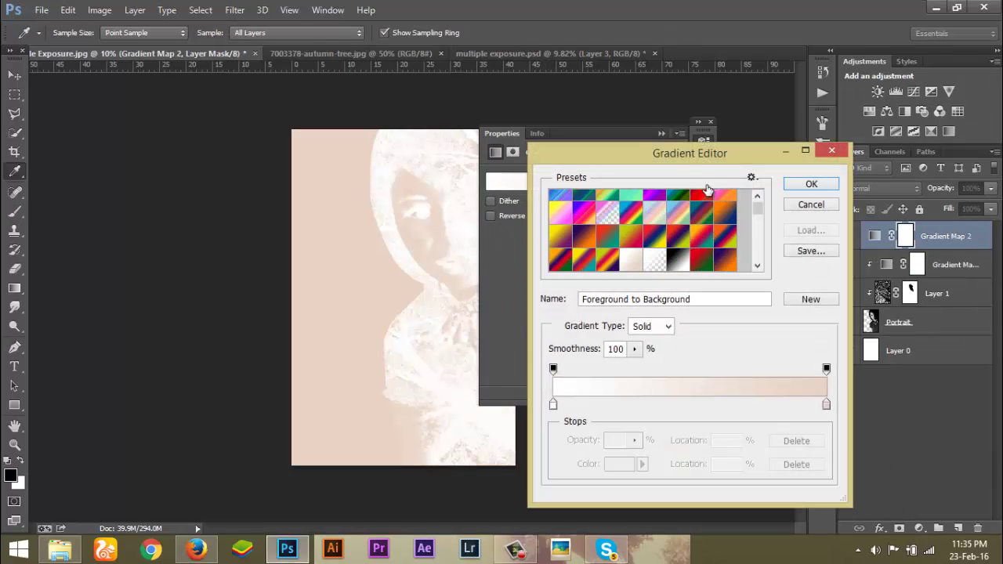
{"action": "scroll", "coordinate": [708, 212], "scroll_direction": "down", "scroll_amount": 5}
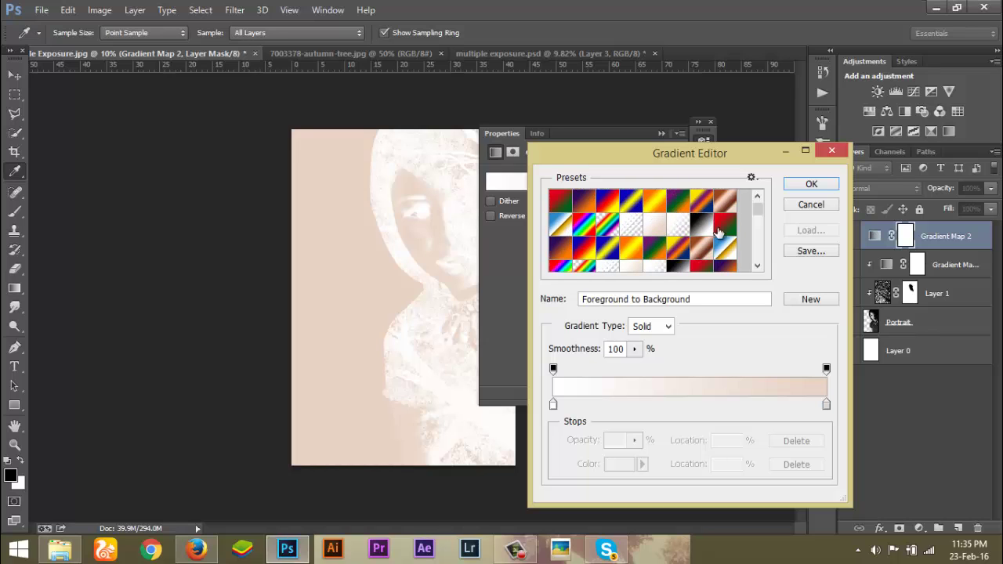
{"action": "scroll", "coordinate": [718, 233], "scroll_direction": "down", "scroll_amount": 6}
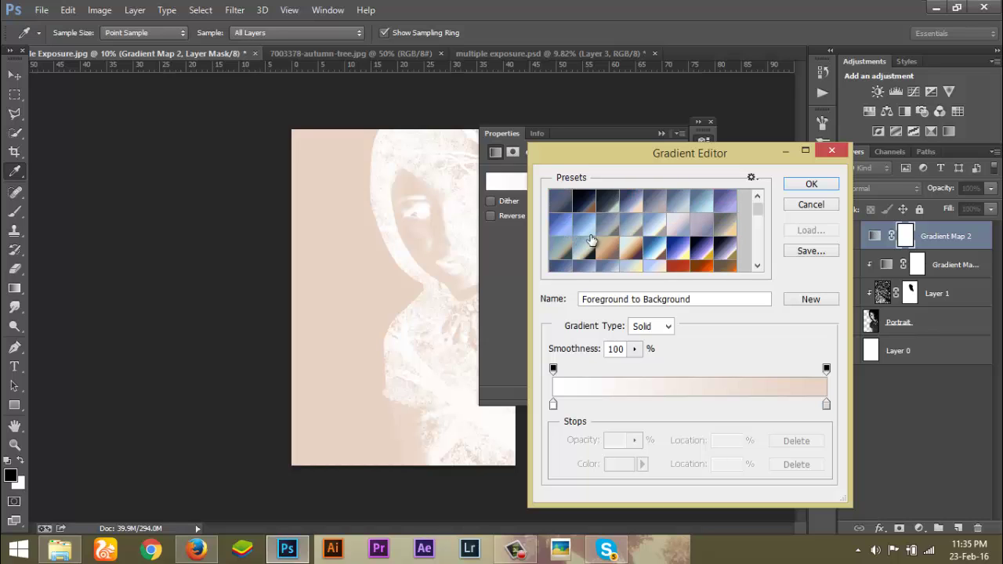
{"action": "scroll", "coordinate": [627, 233], "scroll_direction": "down", "scroll_amount": 10}
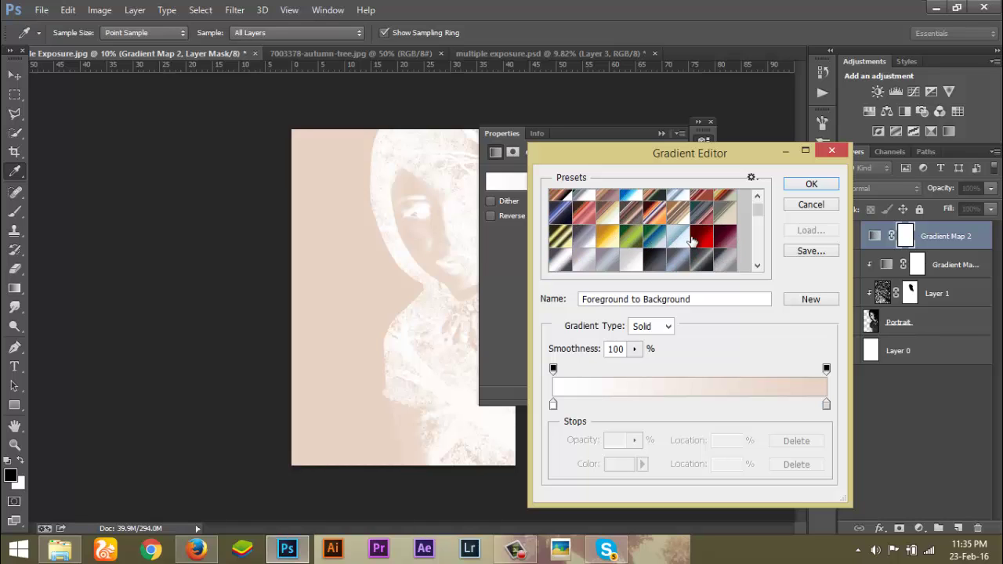
{"action": "left_click", "coordinate": [695, 240]}
{"action": "left_click", "coordinate": [815, 183]}
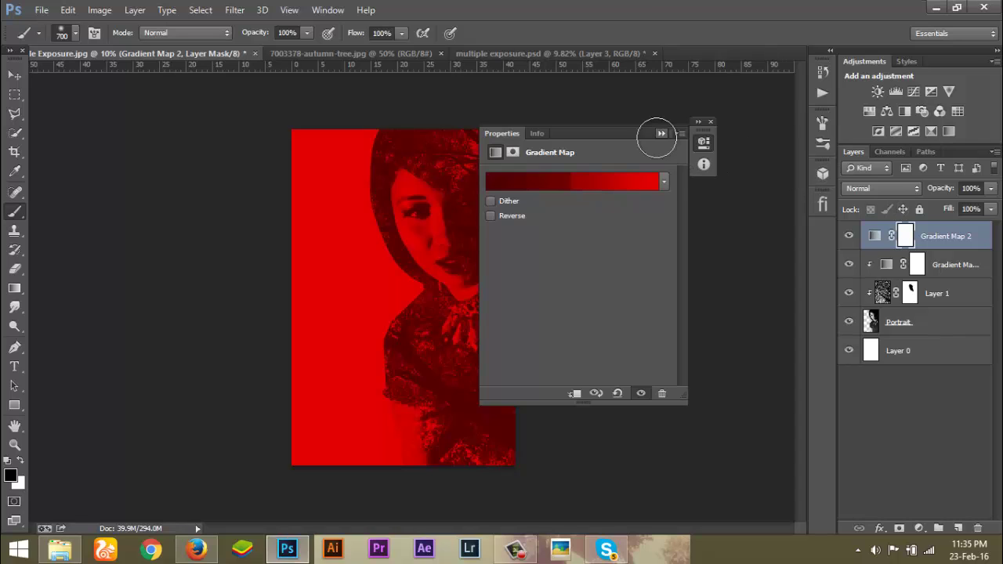
{"action": "left_click", "coordinate": [661, 134]}
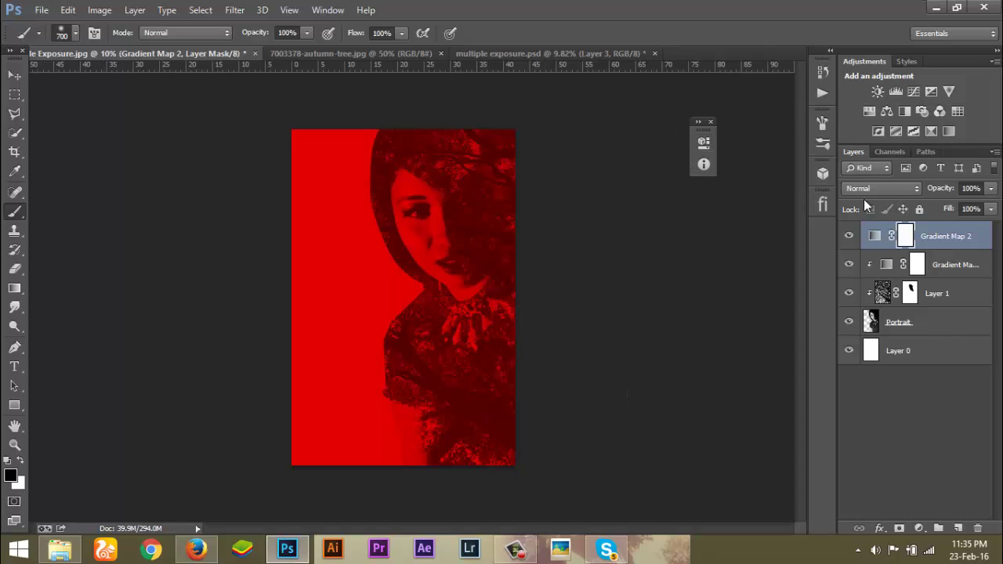
{"action": "right_click", "coordinate": [947, 239]}
{"action": "left_click", "coordinate": [700, 262]}
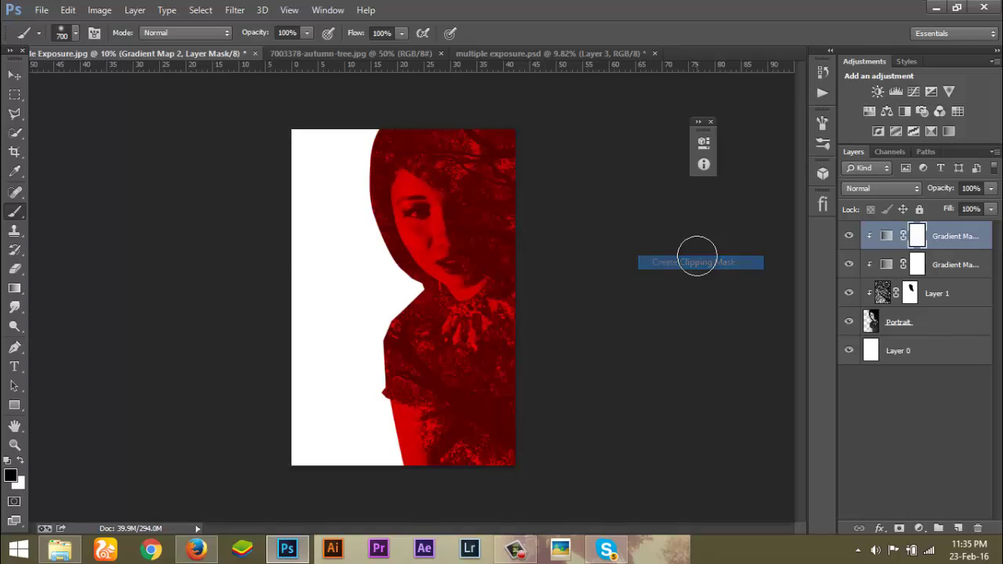
Step: Try Soft Light, Exclusion and Difference blend modes on the red gradient map layer and lower its opacity to 38%
{"action": "left_click", "coordinate": [881, 187]}
{"action": "left_click", "coordinate": [876, 191]}
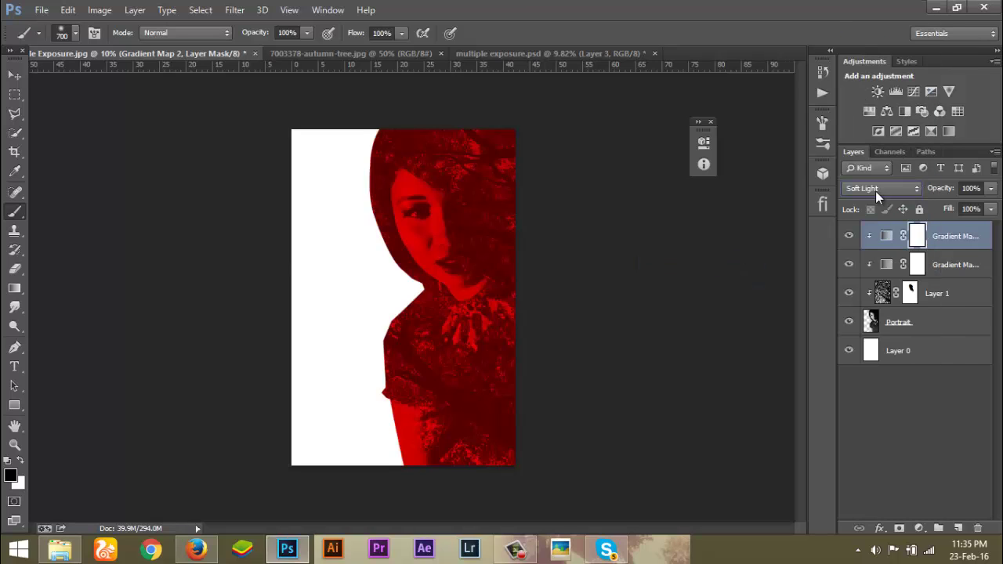
{"action": "left_click", "coordinate": [884, 191]}
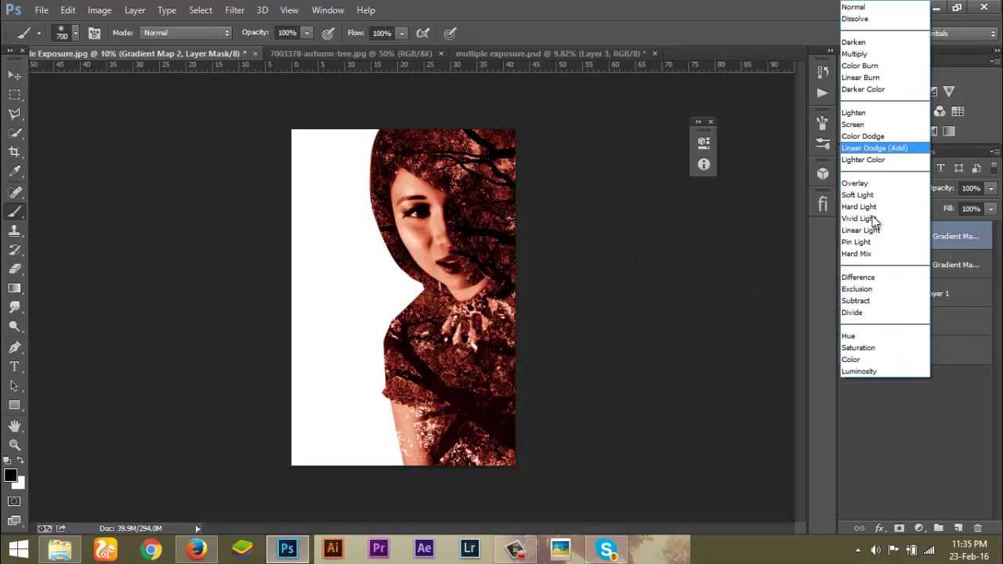
{"action": "left_click", "coordinate": [876, 288]}
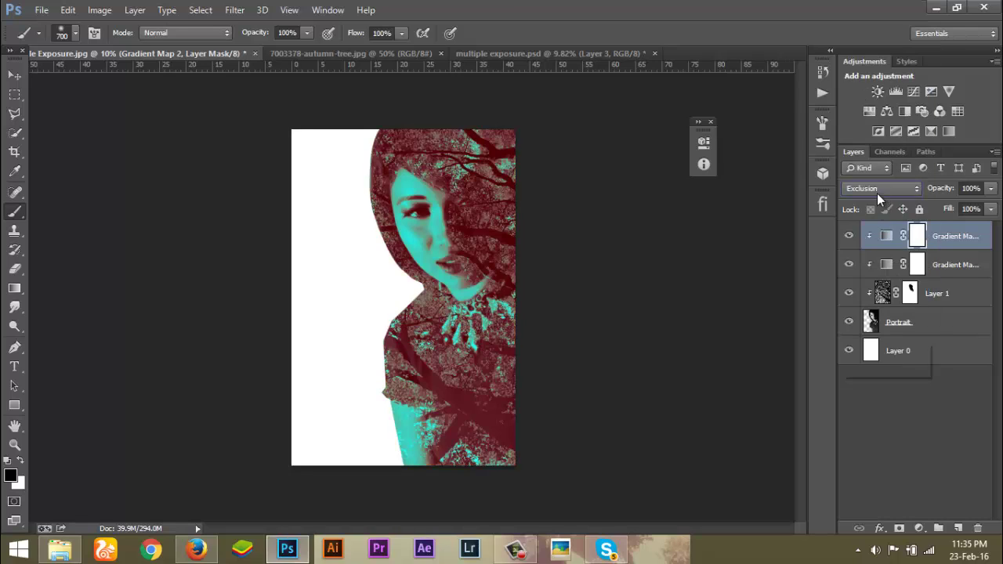
{"action": "left_click", "coordinate": [877, 193]}
{"action": "left_click", "coordinate": [883, 278]}
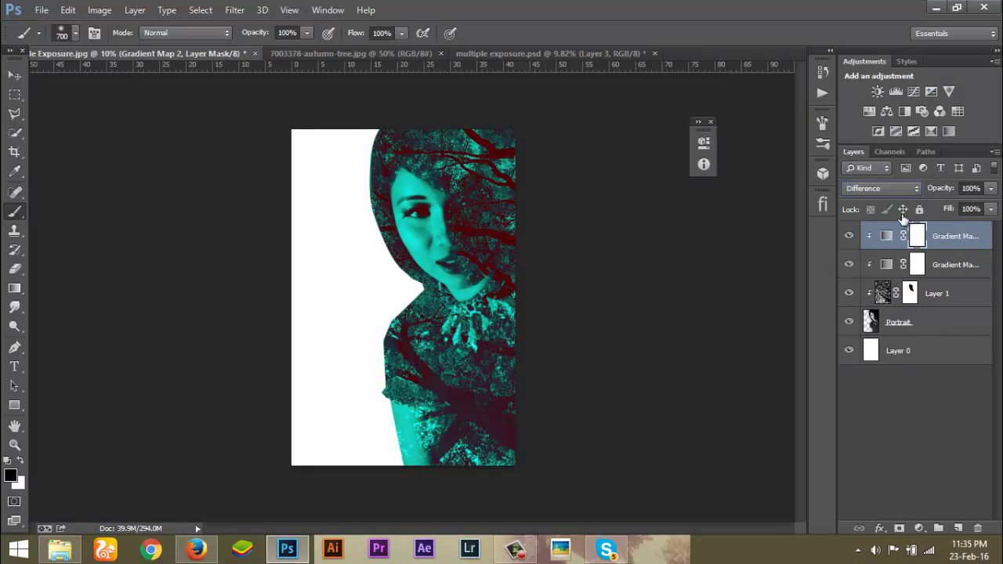
{"action": "left_click_drag", "start_coordinate": [922, 194], "coordinate": [951, 191]}
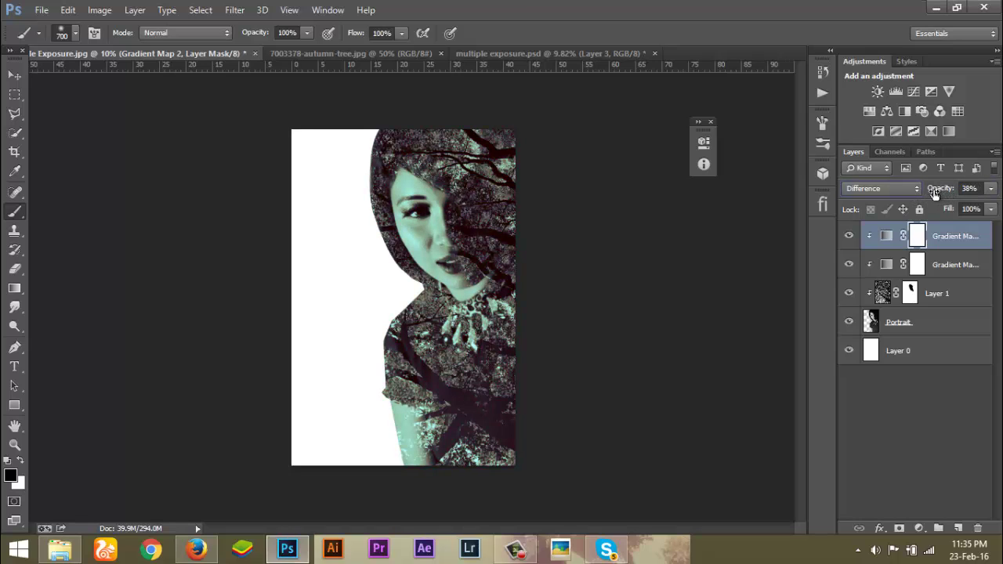
Step: Switch the red gradient map layer to Screen, lower its opacity to 21%, and toggle its visibility to compare
{"action": "left_click", "coordinate": [898, 191]}
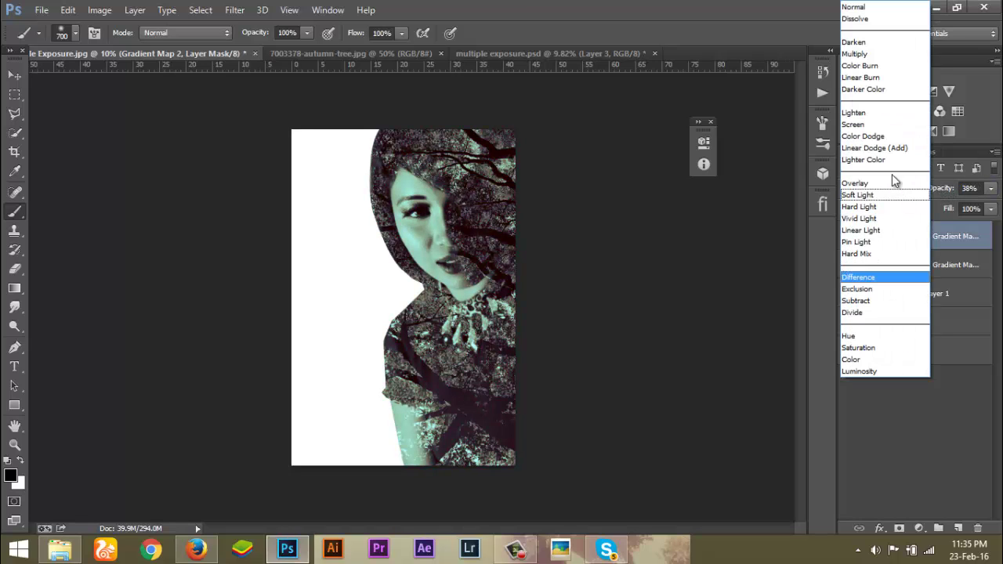
{"action": "left_click", "coordinate": [879, 124]}
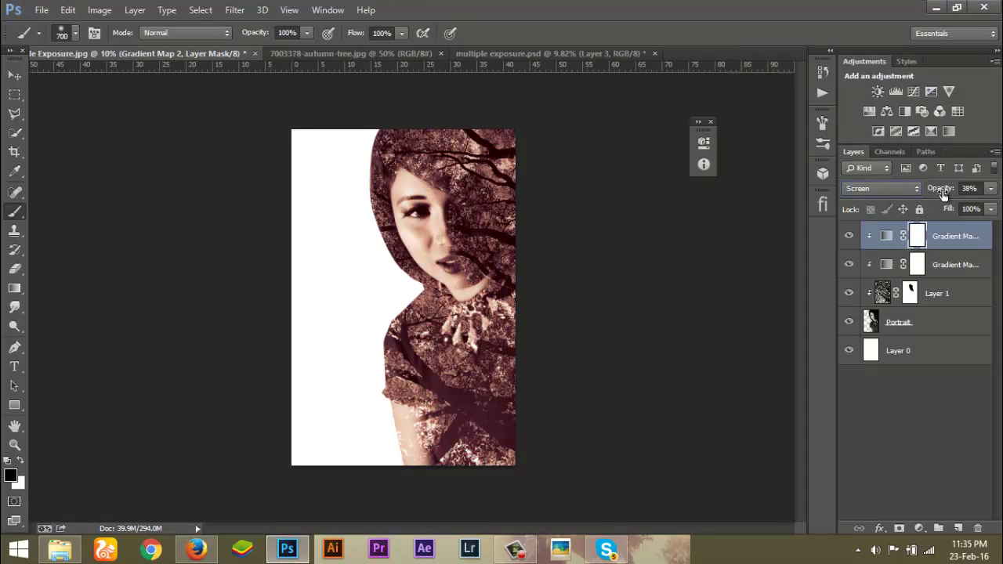
{"action": "left_click", "coordinate": [850, 236]}
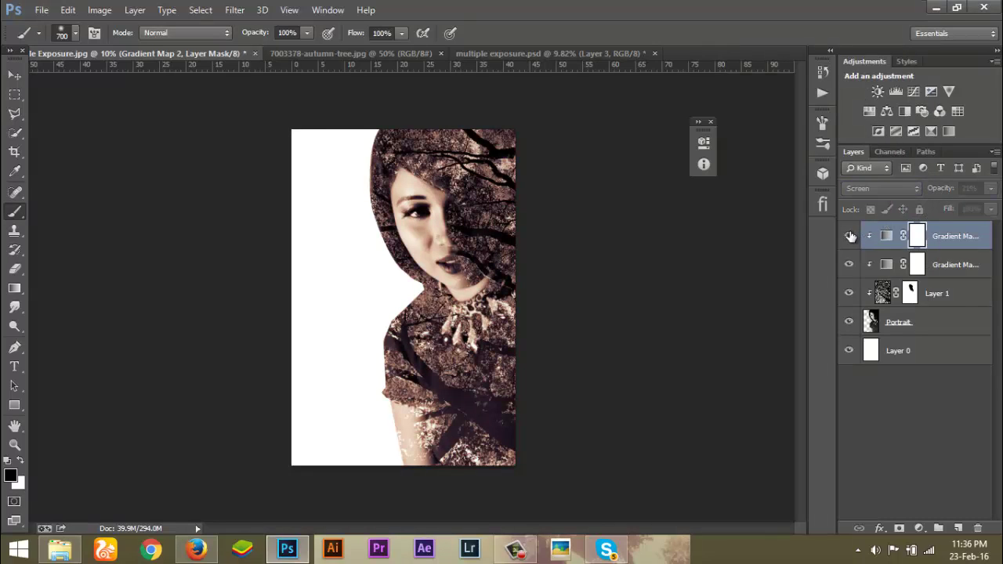
{"action": "left_click", "coordinate": [851, 236]}
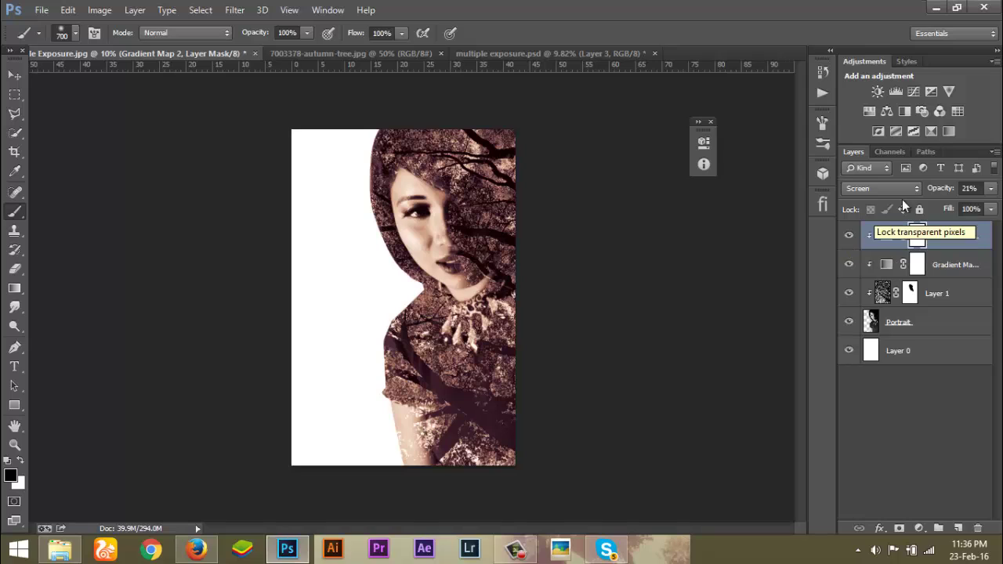
Step: Try Saturation on the red gradient map layer, set its blend mode to Exclusion, and toggle the gradient maps to compare
{"action": "left_click", "coordinate": [883, 190]}
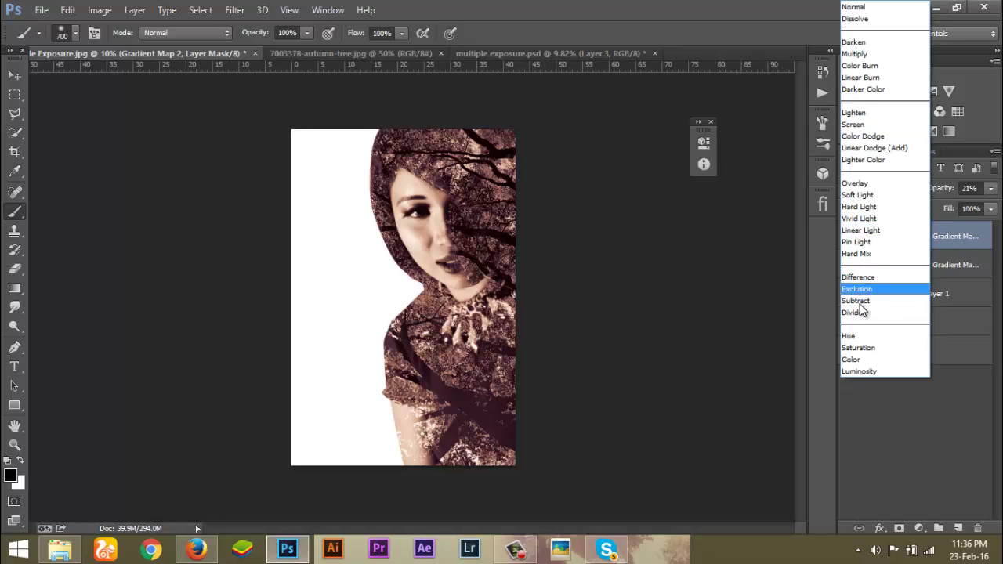
{"action": "left_click", "coordinate": [869, 347]}
{"action": "left_click", "coordinate": [880, 188]}
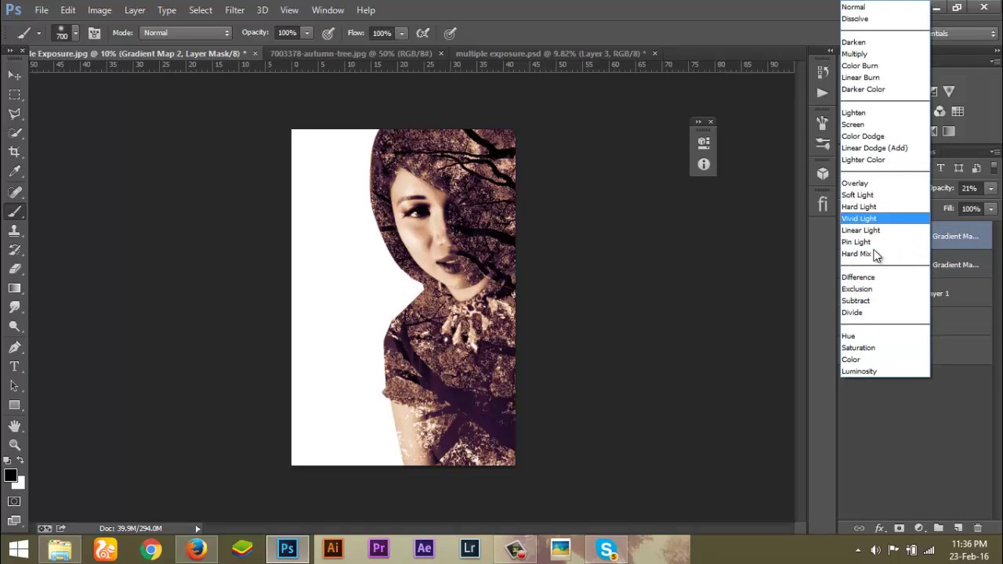
{"action": "left_click", "coordinate": [869, 289]}
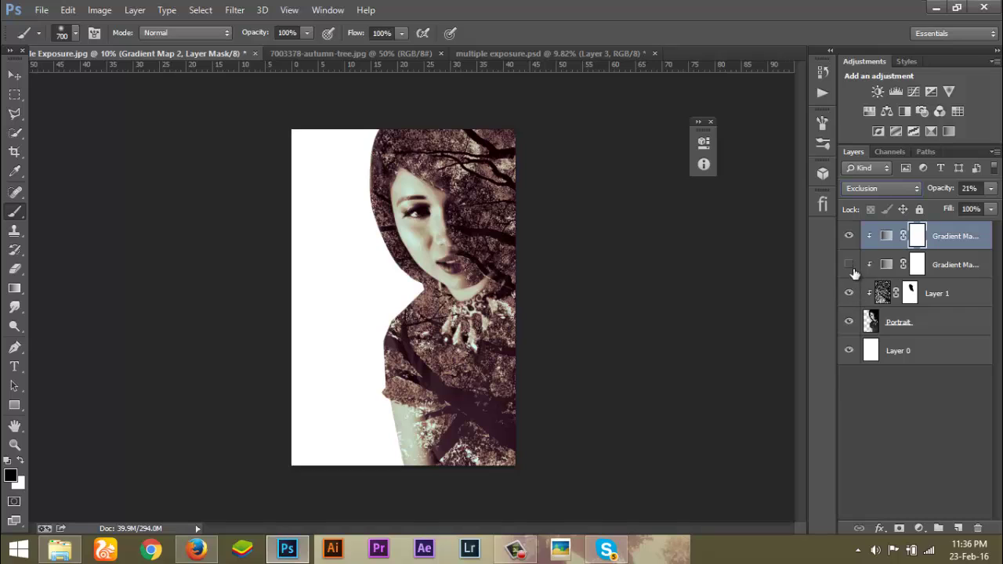
{"action": "left_click", "coordinate": [849, 237]}
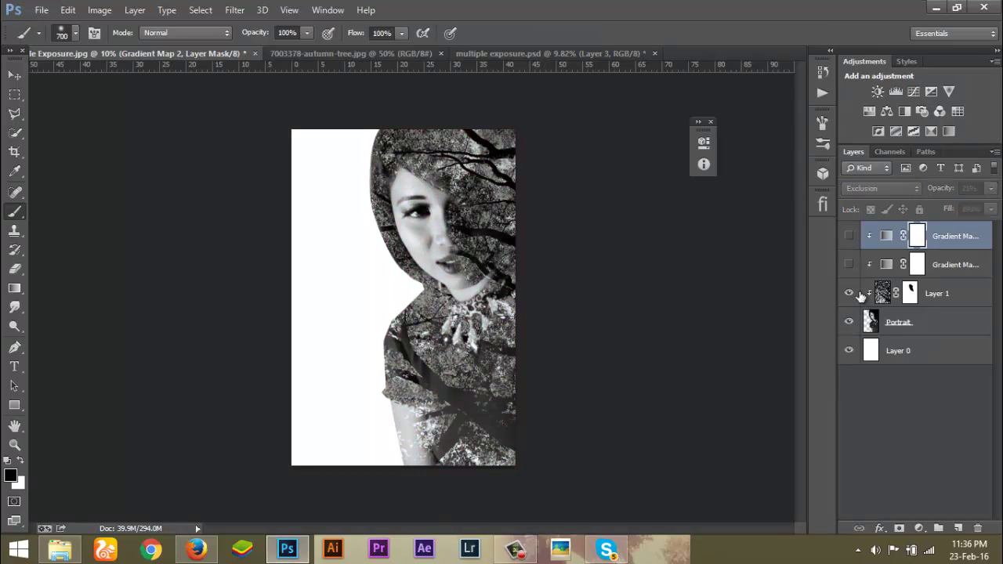
{"action": "left_click", "coordinate": [849, 236]}
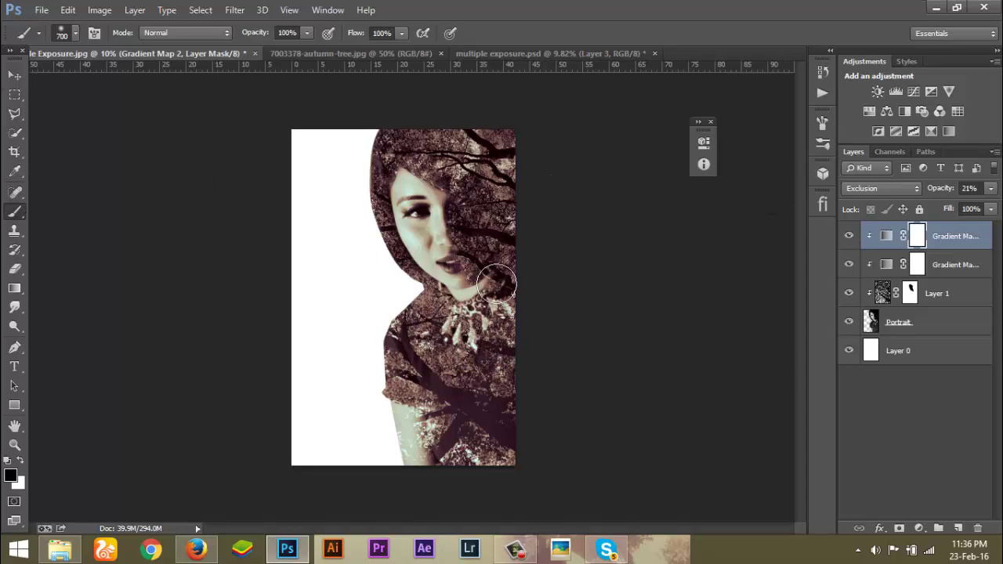
Step: Create a new layer on top and dab soft white glows beside the neck and over the hair with a 1600 px brush
{"action": "left_click", "coordinate": [957, 529]}
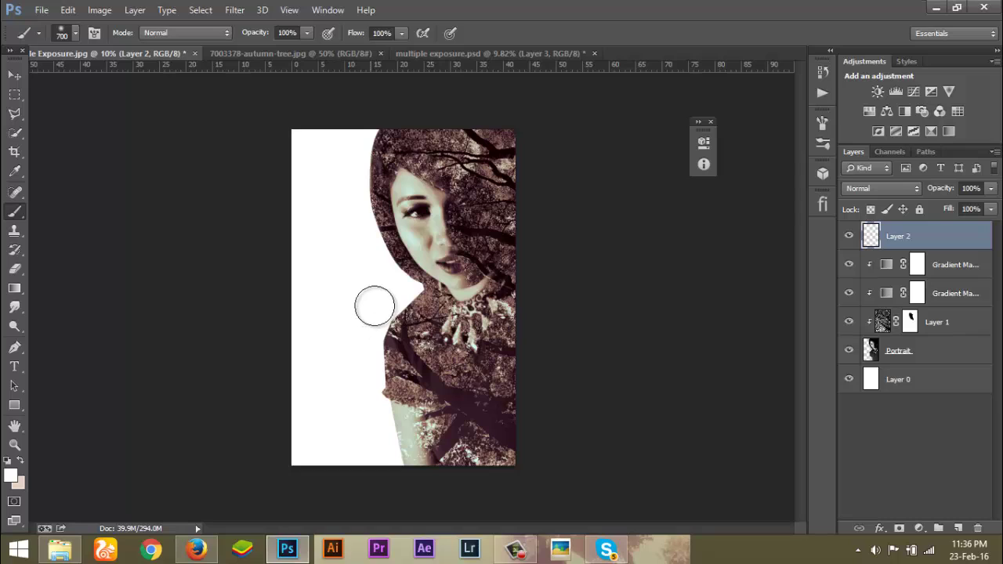
{"action": "key", "text": "bracketright"}
{"action": "key", "text": "bracketright"}
{"action": "key", "text": "bracketright"}
{"action": "key", "text": "bracketright"}
{"action": "key", "text": "bracketright"}
{"action": "key", "text": "bracketright"}
{"action": "key", "text": "bracketright"}
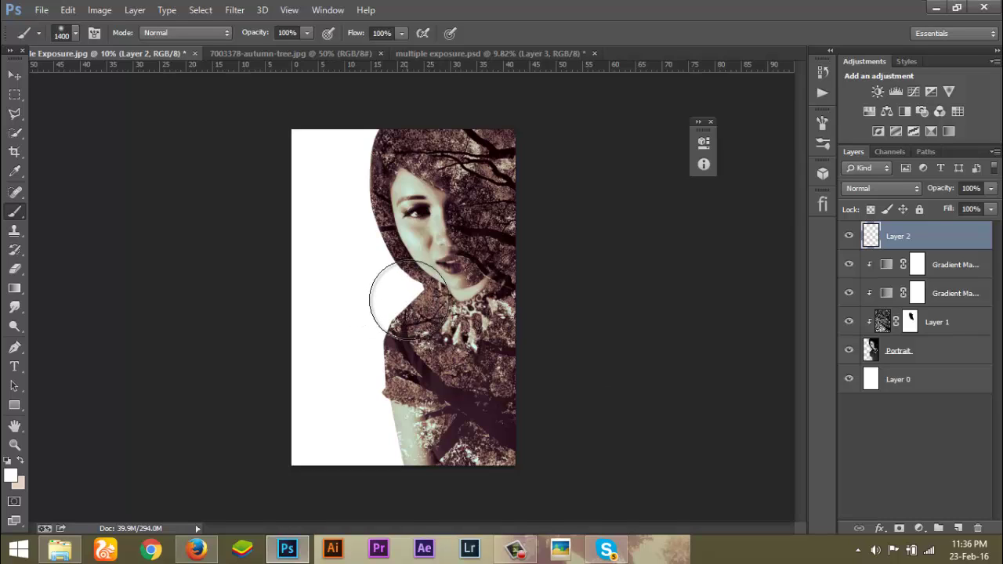
{"action": "key", "text": "d"}
{"action": "key", "text": "x"}
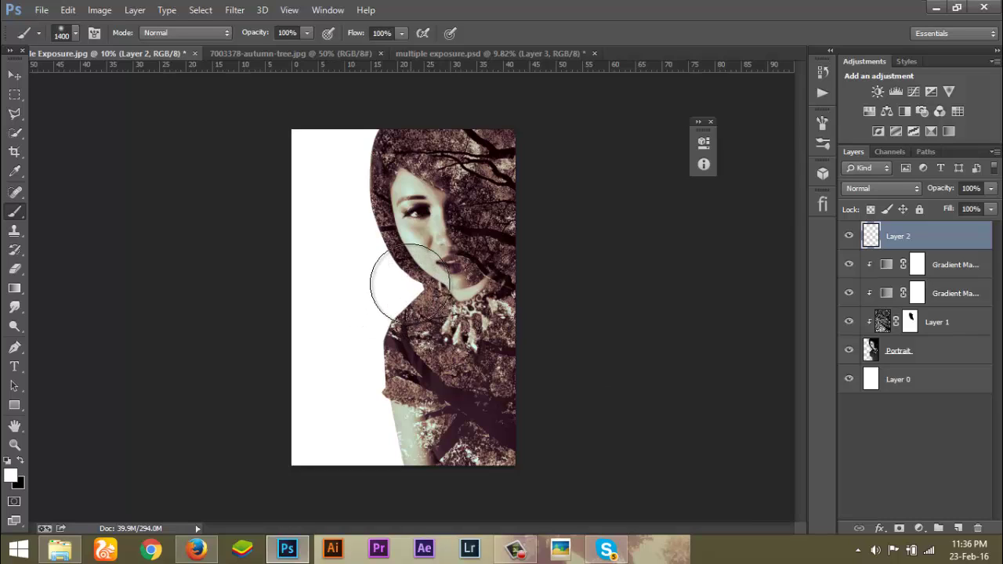
{"action": "key", "text": "bracketright"}
{"action": "key", "text": "bracketright"}
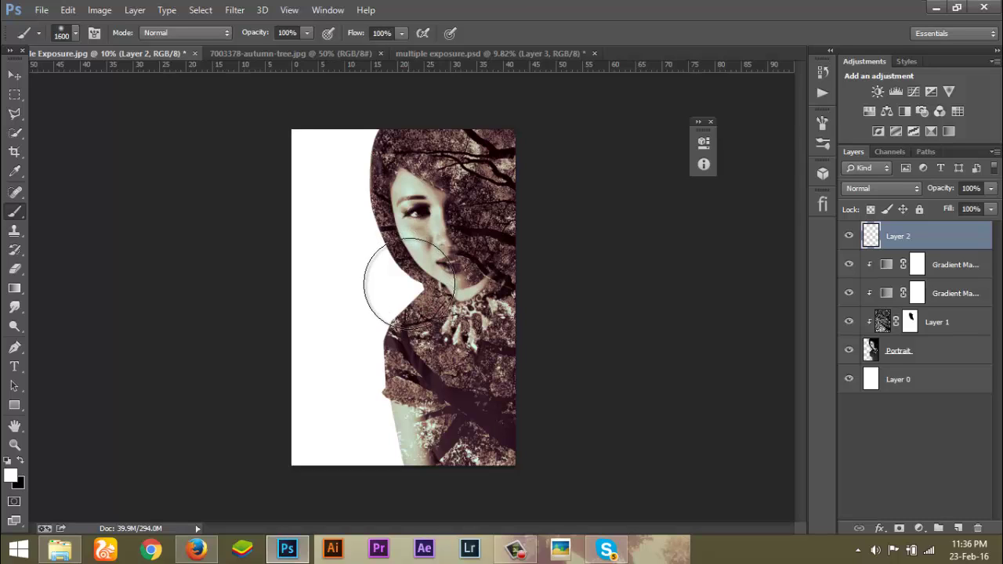
{"action": "left_click", "coordinate": [412, 281]}
{"action": "left_click", "coordinate": [480, 208]}
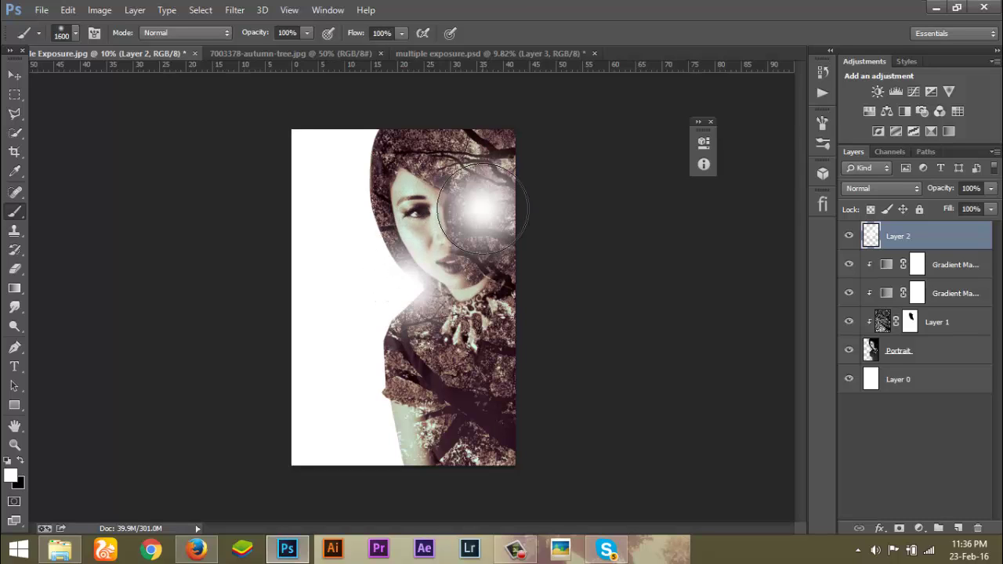
Step: Set the glow layer's blend mode to Soft Light and dab more white light over the hood, hair and cheek edge
{"action": "left_click", "coordinate": [865, 196]}
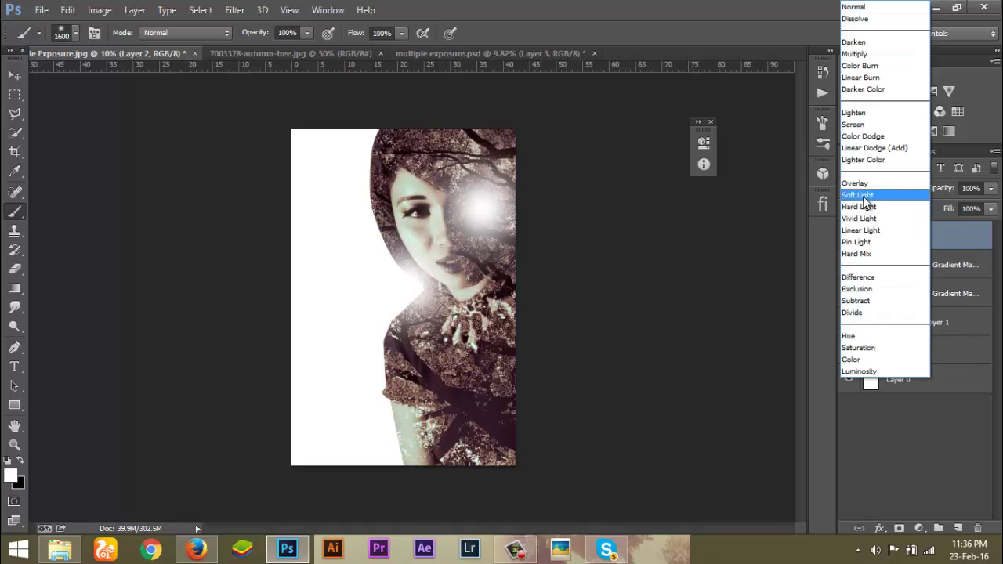
{"action": "left_click", "coordinate": [868, 193]}
{"action": "left_click", "coordinate": [387, 241]}
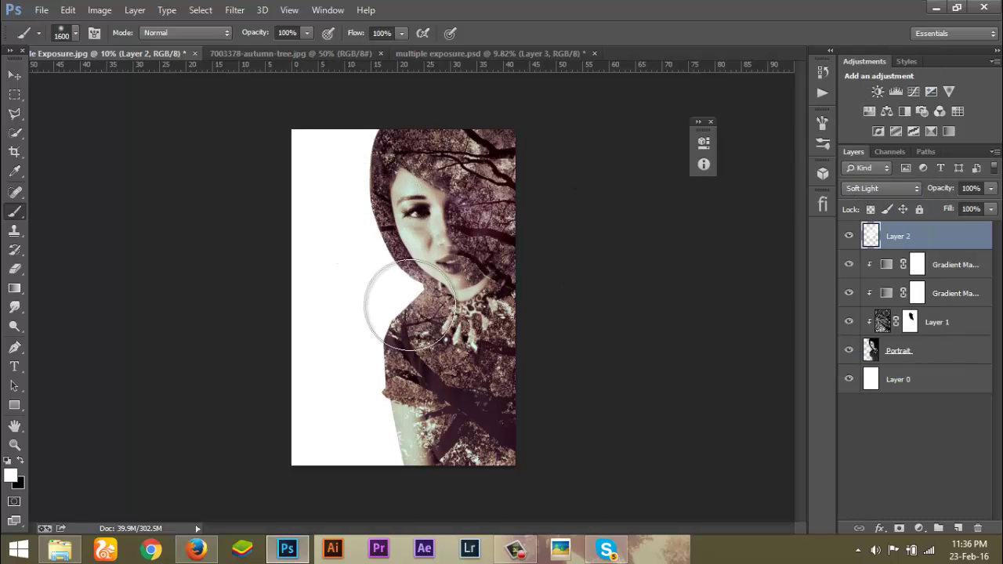
{"action": "left_click", "coordinate": [473, 190]}
{"action": "left_click", "coordinate": [497, 272]}
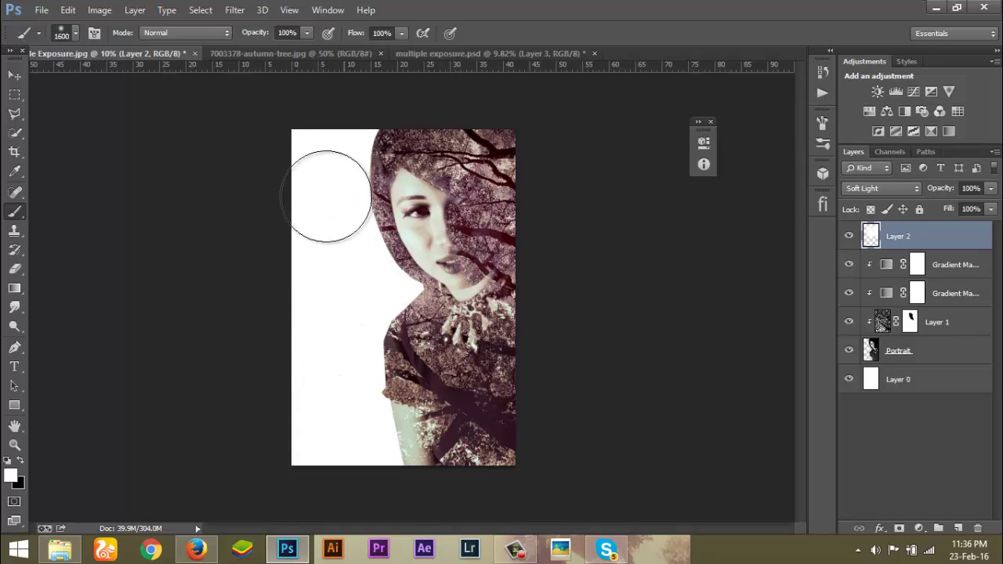
Step: Switch to multiple exposure.psd and examine its layer stack, toggling the Gradient Fill 1 layer and selecting Layer 0 copy
{"action": "left_click", "coordinate": [14, 73]}
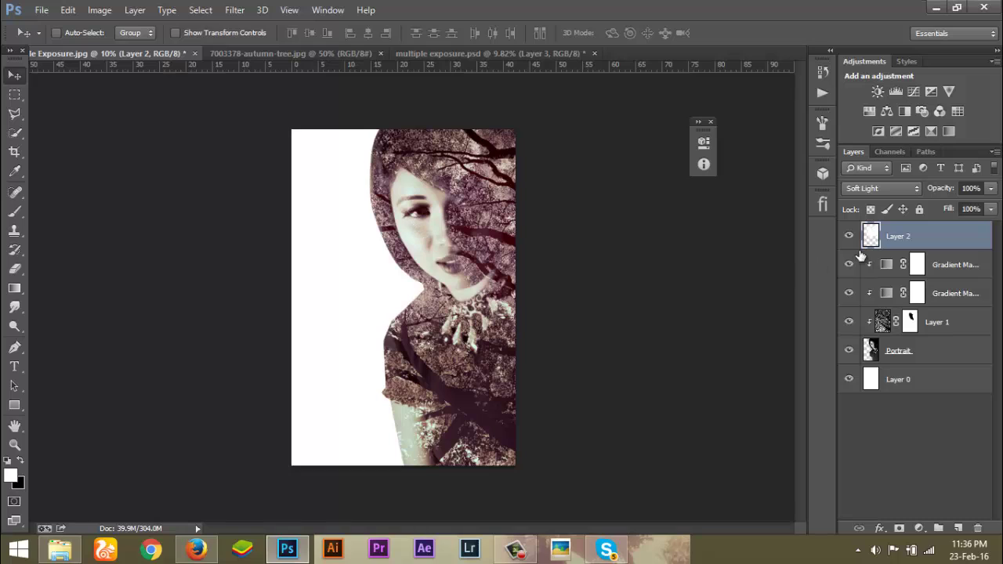
{"action": "left_click", "coordinate": [429, 55]}
{"action": "scroll", "coordinate": [912, 329], "scroll_direction": "down", "scroll_amount": 4}
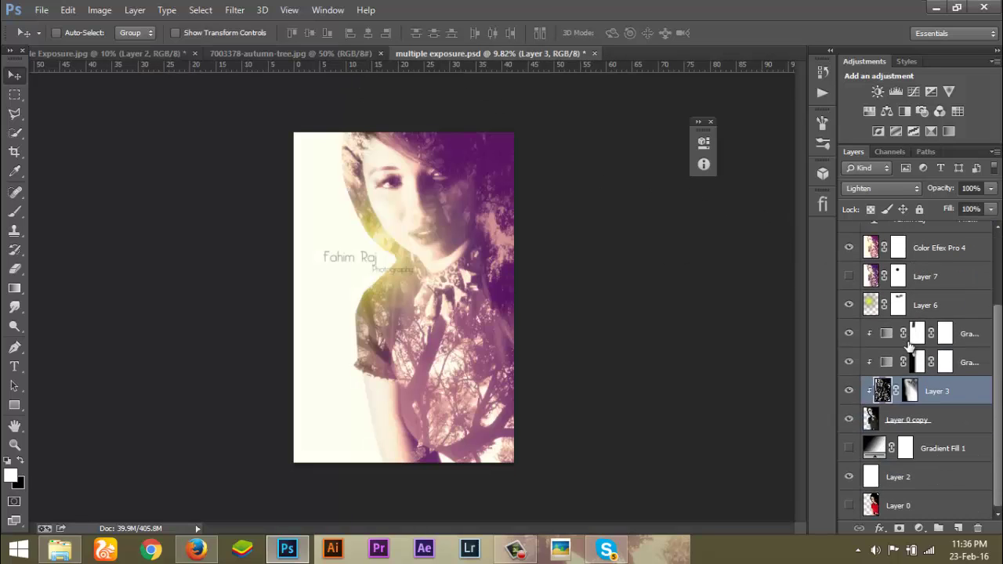
{"action": "left_click", "coordinate": [848, 449]}
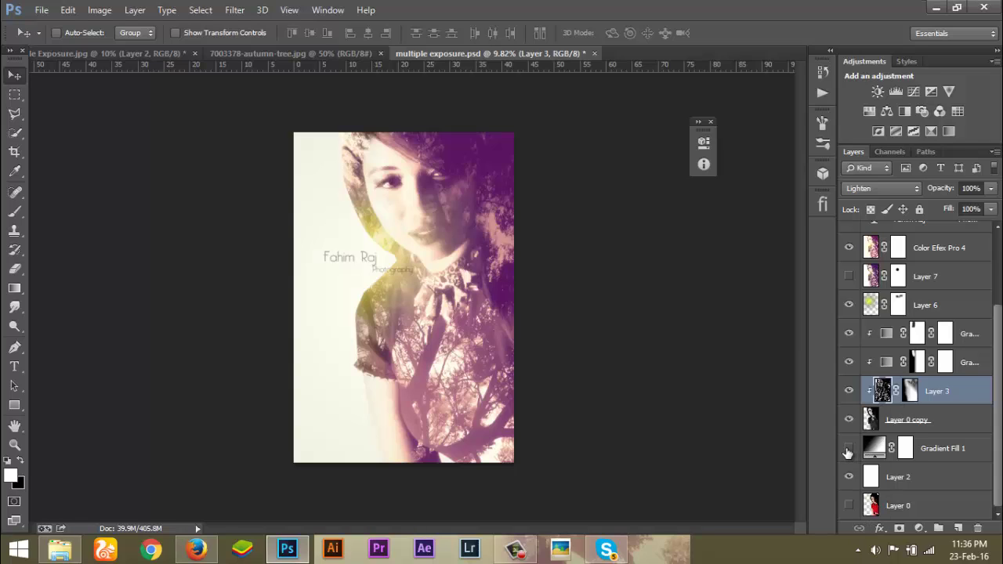
{"action": "left_click", "coordinate": [874, 422]}
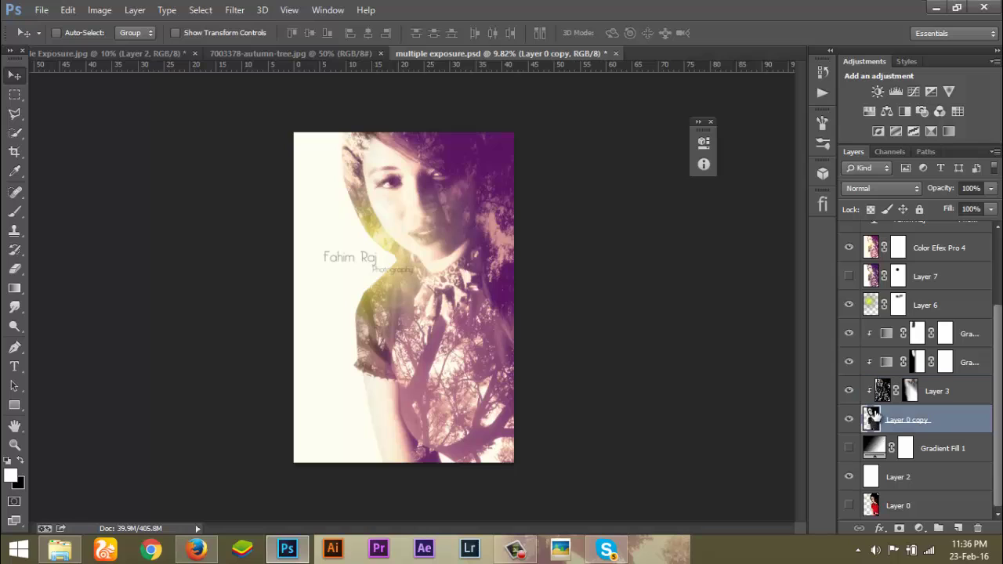
Step: Examine the gradient map masks, Layer 6, Layer 7, and the text layers, toggling Color Efex Pro 4 to compare
{"action": "left_click", "coordinate": [896, 362]}
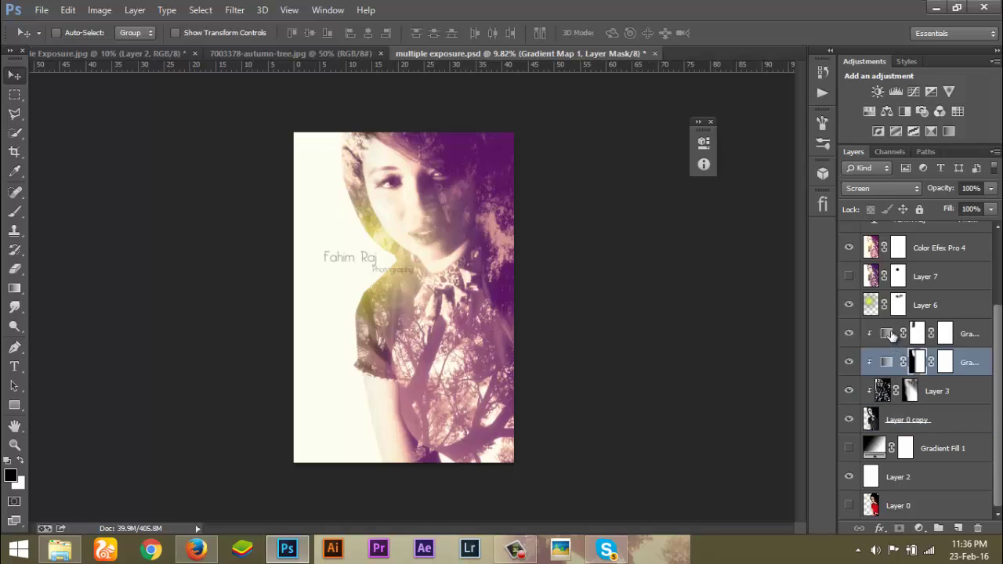
{"action": "left_click", "coordinate": [892, 335]}
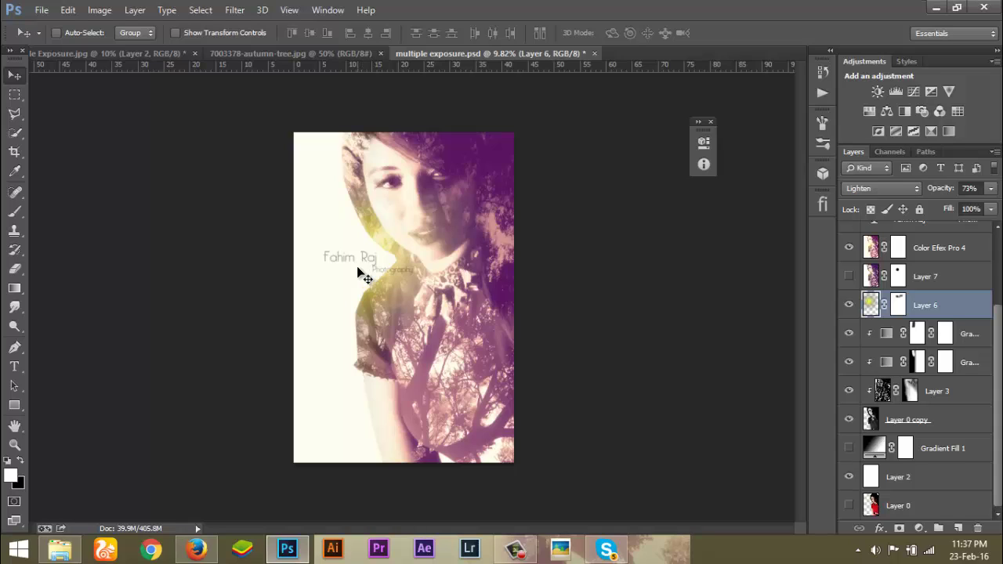
{"action": "left_click", "coordinate": [882, 276]}
{"action": "scroll", "coordinate": [871, 306], "scroll_direction": "up", "scroll_amount": 2}
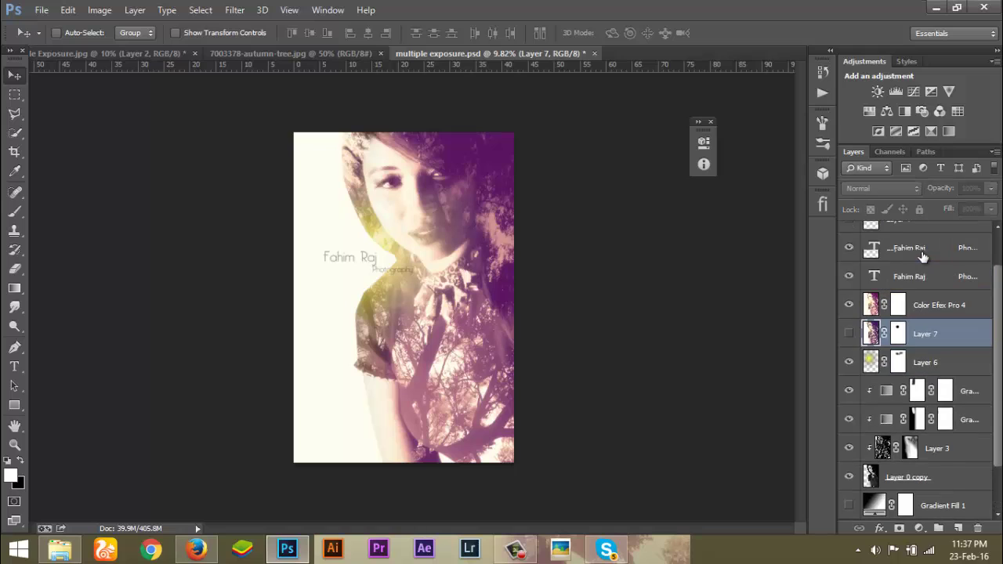
{"action": "left_click", "coordinate": [850, 304]}
{"action": "left_click", "coordinate": [851, 304]}
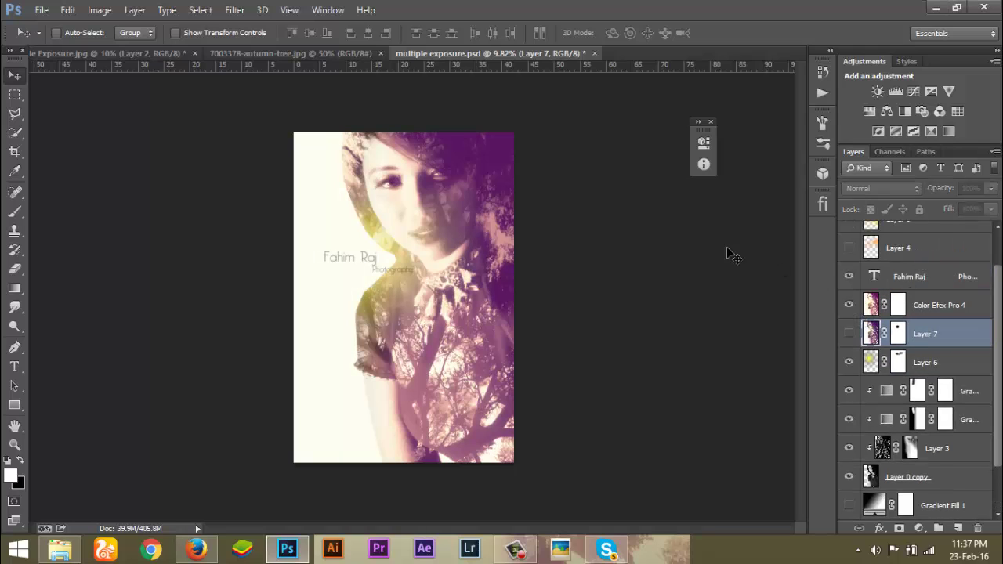
{"action": "scroll", "coordinate": [904, 280], "scroll_direction": "up", "scroll_amount": 2}
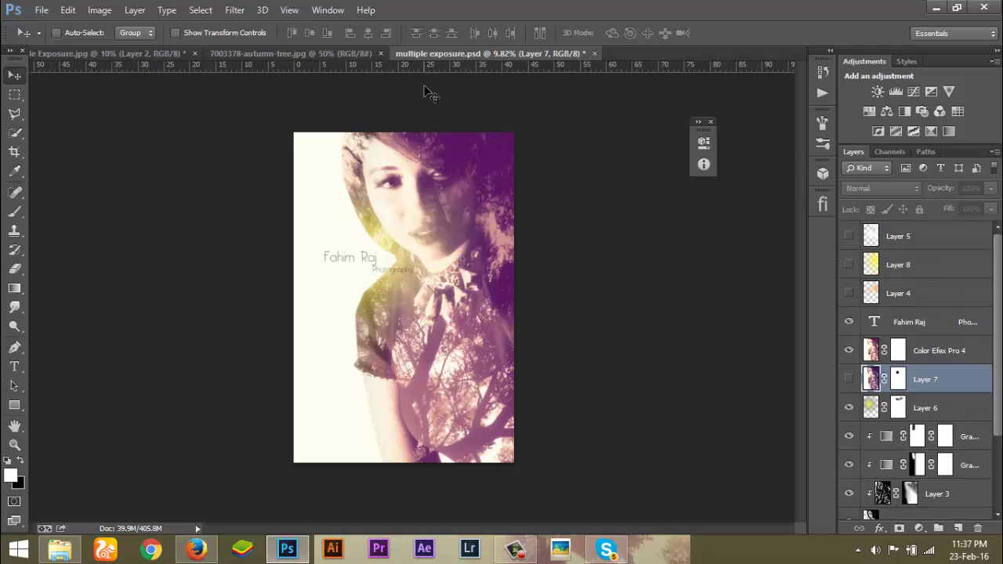
Step: Return to the Exposure.jpg document and paint black on Layer 1's mask over the face and hair with the 1600 px brush, undoing the last stroke
{"action": "left_click", "coordinate": [65, 56]}
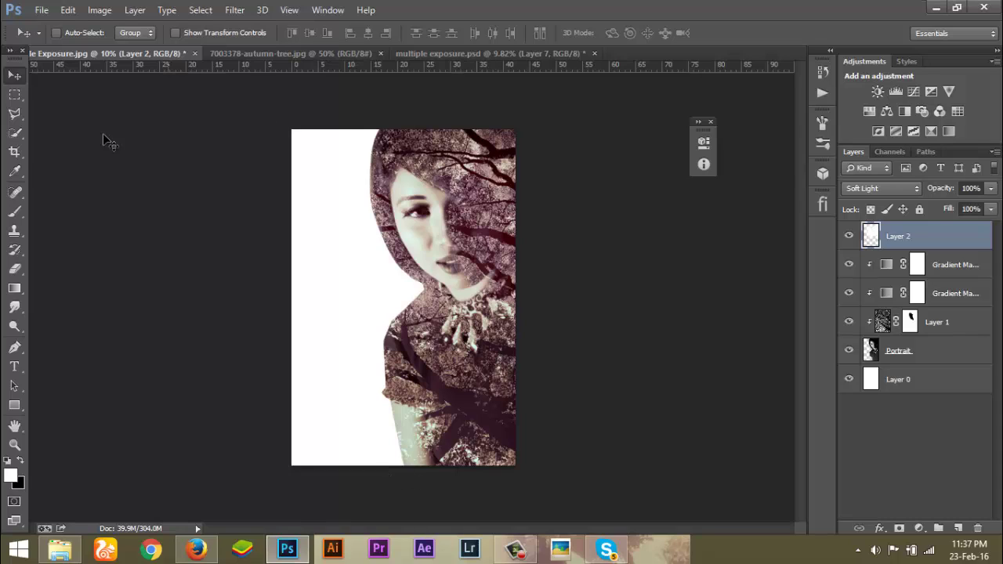
{"action": "left_click", "coordinate": [19, 208]}
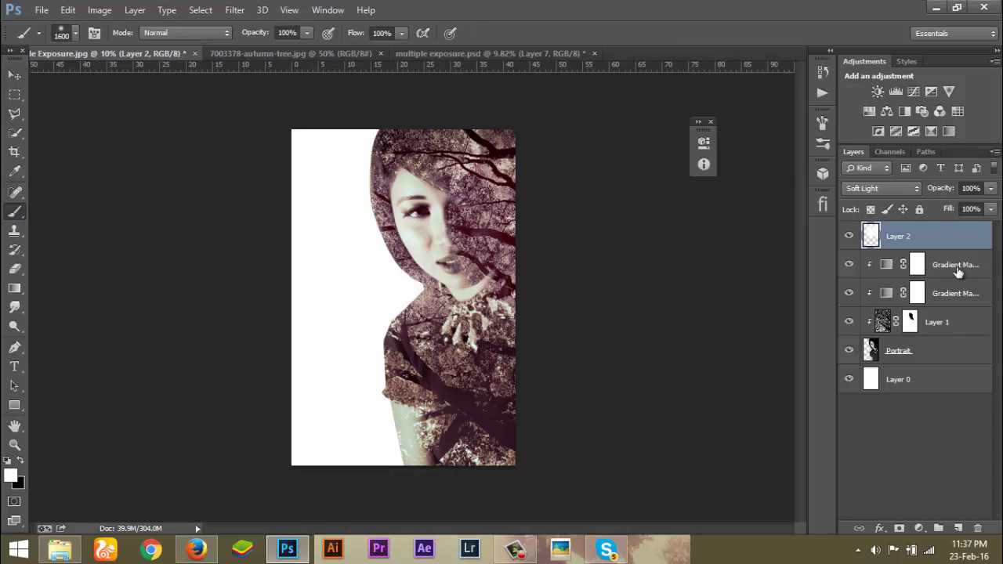
{"action": "left_click", "coordinate": [907, 333]}
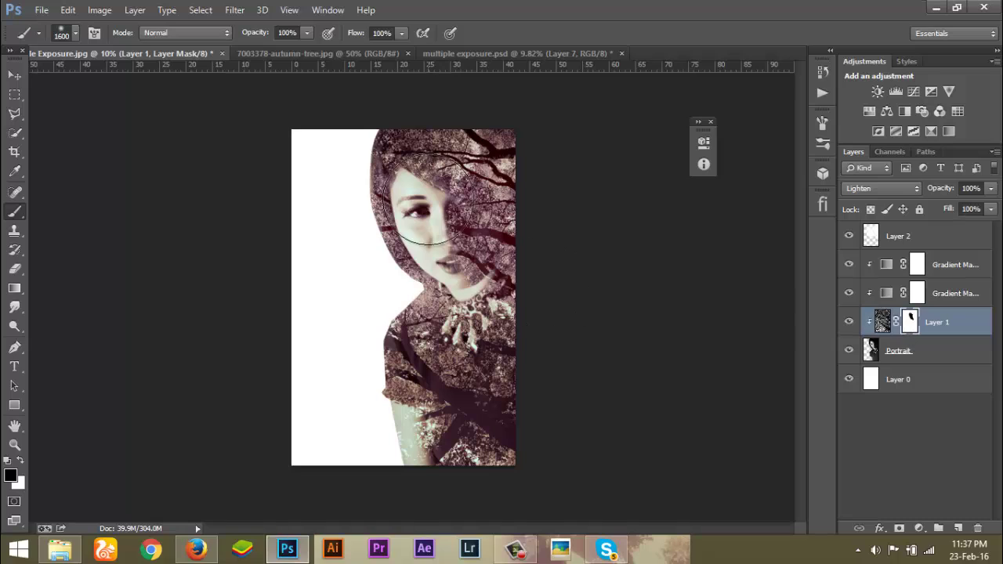
{"action": "mouse_move", "coordinate": [431, 198]}
{"action": "left_mouse_down"}
{"action": "mouse_move", "coordinate": [505, 280]}
{"action": "mouse_move", "coordinate": [446, 195]}
{"action": "mouse_move", "coordinate": [469, 209]}
{"action": "mouse_move", "coordinate": [495, 275]}
{"action": "mouse_move", "coordinate": [450, 264]}
{"action": "mouse_move", "coordinate": [350, 210]}
{"action": "mouse_move", "coordinate": [383, 198]}
{"action": "mouse_move", "coordinate": [408, 256]}
{"action": "mouse_move", "coordinate": [442, 268]}
{"action": "mouse_move", "coordinate": [390, 220]}
{"action": "mouse_move", "coordinate": [406, 207]}
{"action": "mouse_move", "coordinate": [424, 255]}
{"action": "left_mouse_up"}
{"action": "key", "text": "x"}
{"action": "key", "text": "x"}
{"action": "mouse_move", "coordinate": [475, 161]}
{"action": "left_mouse_down"}
{"action": "mouse_move", "coordinate": [489, 251]}
{"action": "mouse_move", "coordinate": [493, 180]}
{"action": "mouse_move", "coordinate": [448, 226]}
{"action": "mouse_move", "coordinate": [358, 175]}
{"action": "left_mouse_up"}
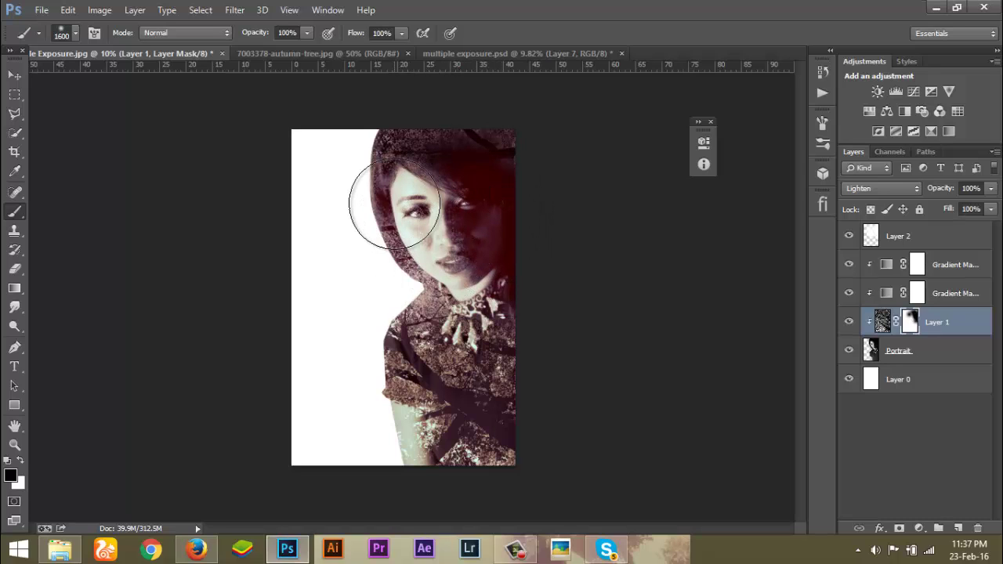
{"action": "key", "text": "ctrl+z"}
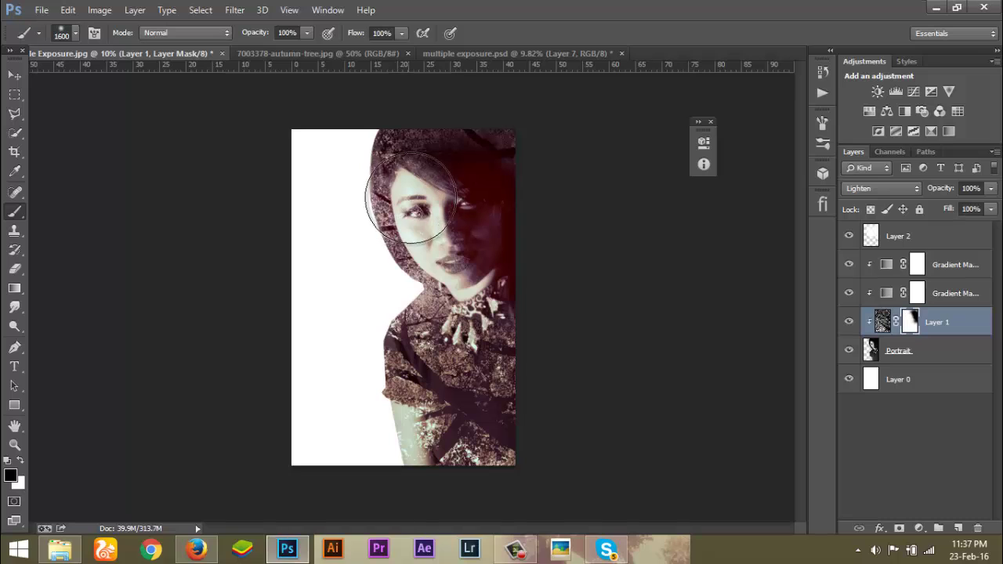
Step: Reduce the brush to 300 px and mask the tree texture off the brightly lit eye and cheek
{"action": "scroll", "coordinate": [431, 220], "scroll_direction": "up", "scroll_amount": 5}
{"action": "key", "text": "bracketleft"}
{"action": "key", "text": "bracketleft"}
{"action": "key", "text": "bracketleft"}
{"action": "key", "text": "bracketleft"}
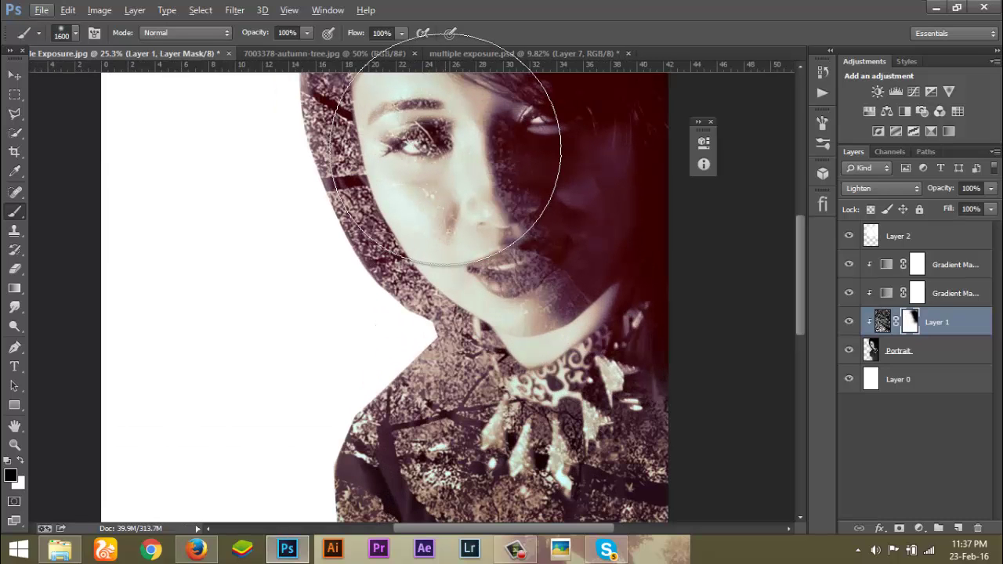
{"action": "key", "text": "bracketleft"}
{"action": "key", "text": "bracketleft"}
{"action": "key", "text": "bracketleft"}
{"action": "key", "text": "bracketleft"}
{"action": "key", "text": "bracketleft"}
{"action": "key", "text": "bracketleft"}
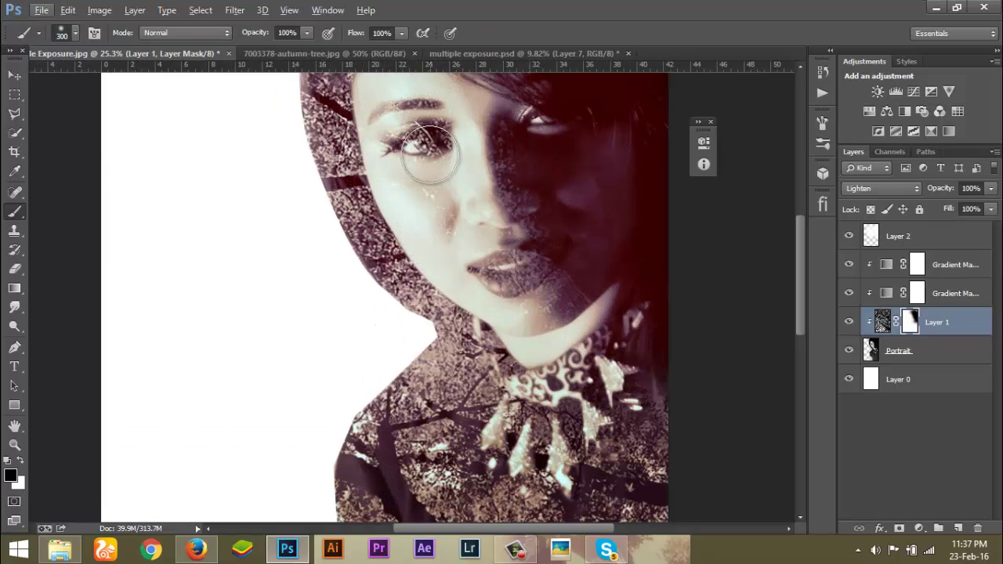
{"action": "mouse_move", "coordinate": [413, 131]}
{"action": "left_mouse_down"}
{"action": "mouse_move", "coordinate": [434, 142]}
{"action": "mouse_move", "coordinate": [411, 125]}
{"action": "mouse_move", "coordinate": [425, 138]}
{"action": "mouse_move", "coordinate": [438, 219]}
{"action": "left_mouse_up"}
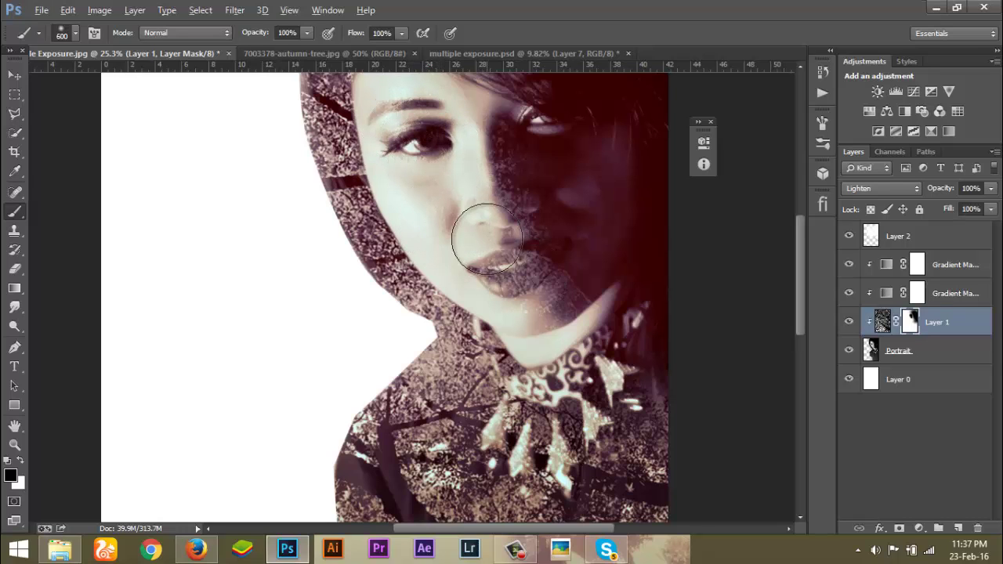
Step: Mask the remaining tree texture off the nose, lips and shadowed side of the face with a 600 px brush
{"action": "scroll", "coordinate": [488, 235], "scroll_direction": "down", "scroll_amount": 2}
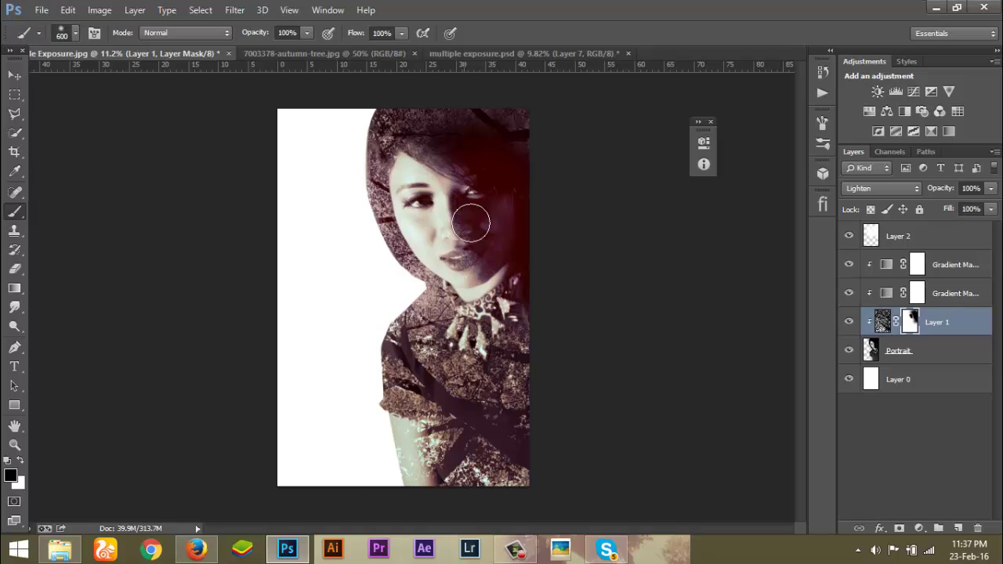
{"action": "mouse_move", "coordinate": [475, 177]}
{"action": "left_mouse_down"}
{"action": "mouse_move", "coordinate": [499, 211]}
{"action": "mouse_move", "coordinate": [453, 248]}
{"action": "mouse_move", "coordinate": [462, 273]}
{"action": "mouse_move", "coordinate": [522, 254]}
{"action": "left_mouse_up"}
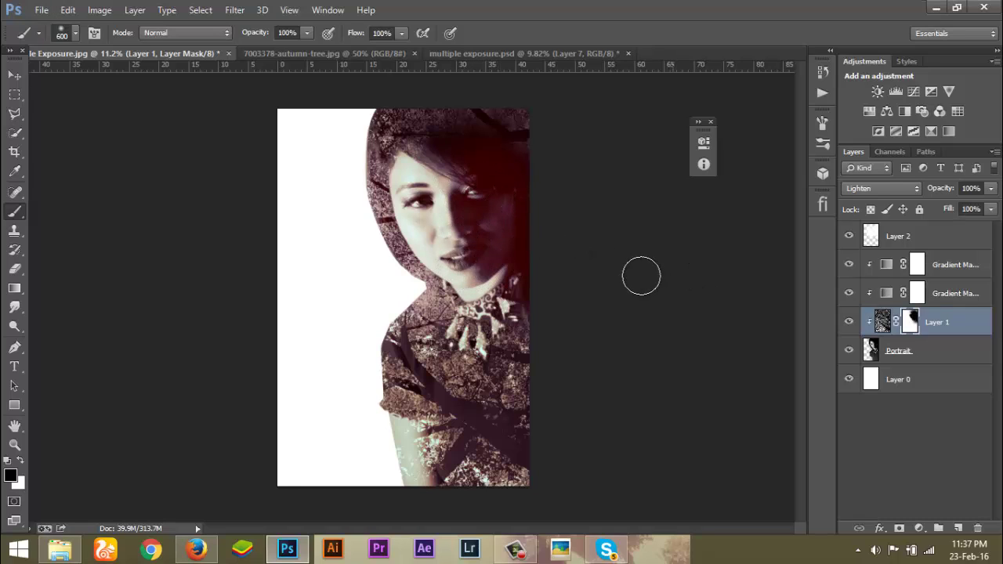
{"action": "scroll", "coordinate": [635, 277], "scroll_direction": "down", "scroll_amount": 1}
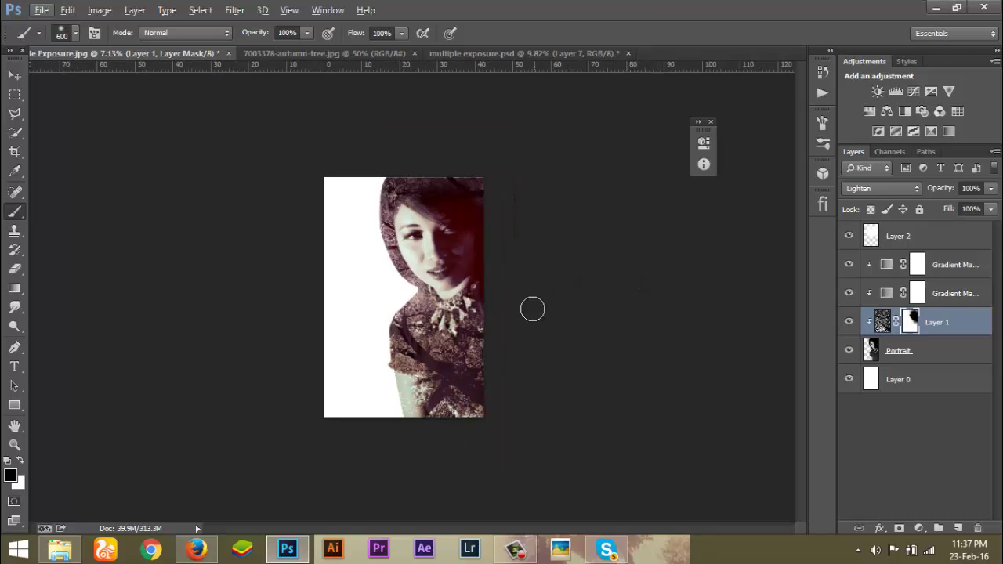
{"action": "scroll", "coordinate": [452, 253], "scroll_direction": "up", "scroll_amount": 1}
{"action": "scroll", "coordinate": [451, 249], "scroll_direction": "up", "scroll_amount": 1}
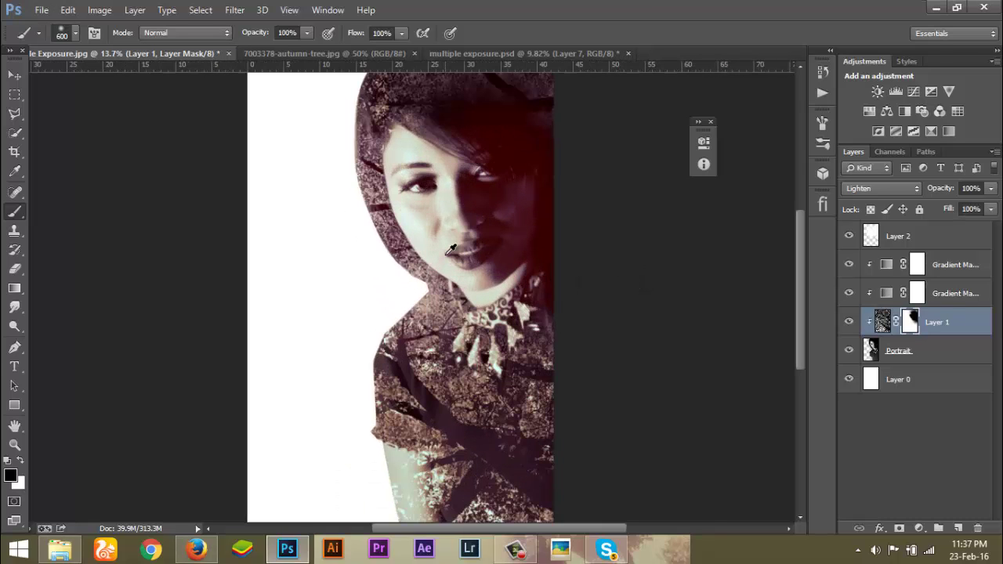
{"action": "scroll", "coordinate": [445, 255], "scroll_direction": "down", "scroll_amount": 1}
{"action": "left_click", "coordinate": [444, 255]}
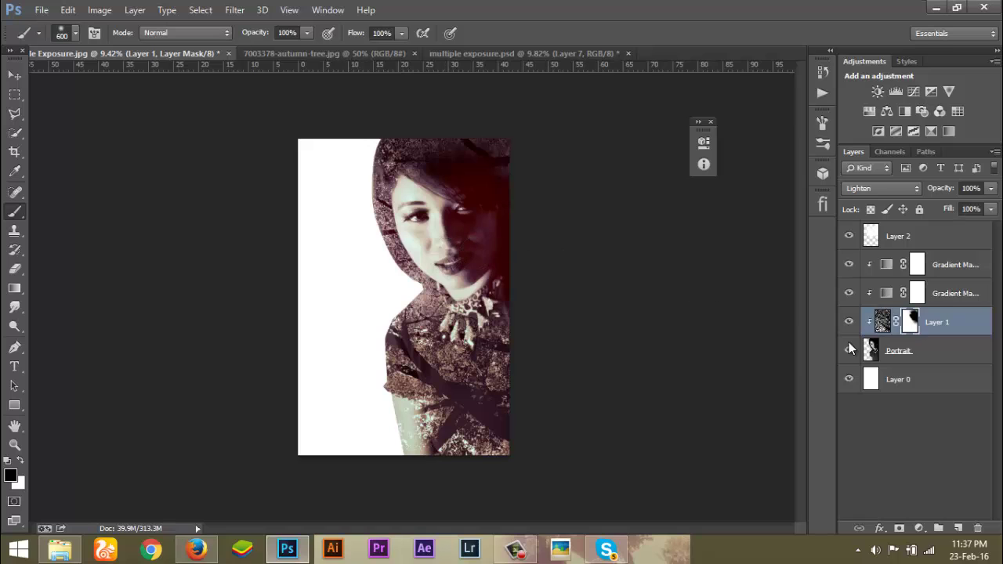
{"action": "left_click", "coordinate": [919, 528]}
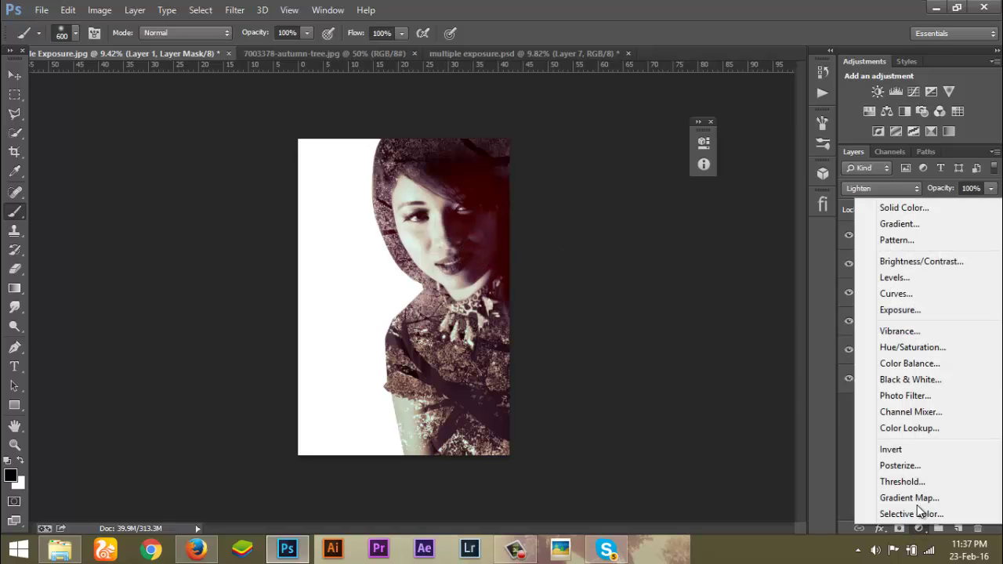
{"action": "left_click", "coordinate": [887, 226]}
{"action": "left_click", "coordinate": [707, 169]}
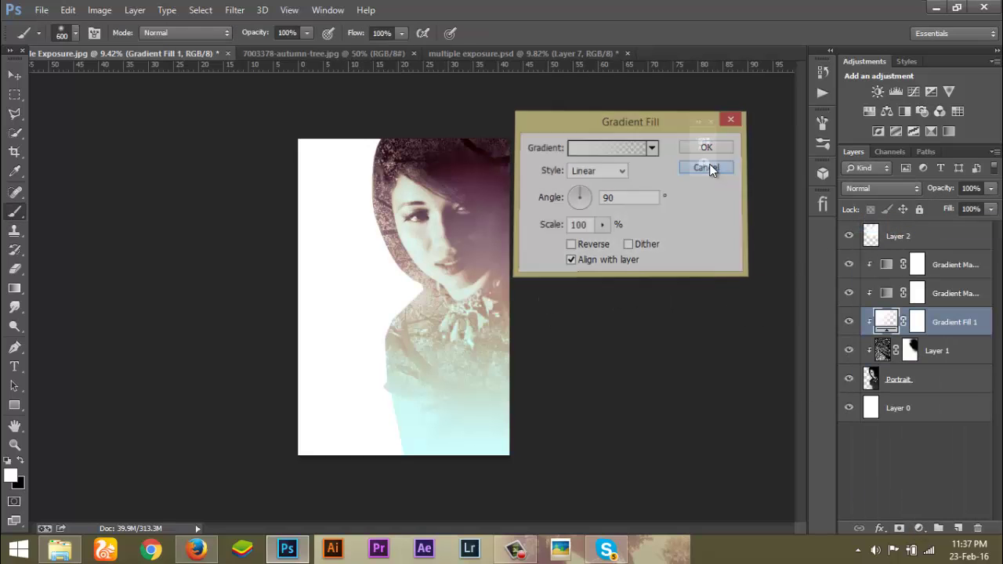
Step: Add a second mask to Layer 1, and try a black-to-transparent linear gradient from the face towards the white background
{"action": "left_click", "coordinate": [884, 323]}
{"action": "left_click", "coordinate": [911, 326]}
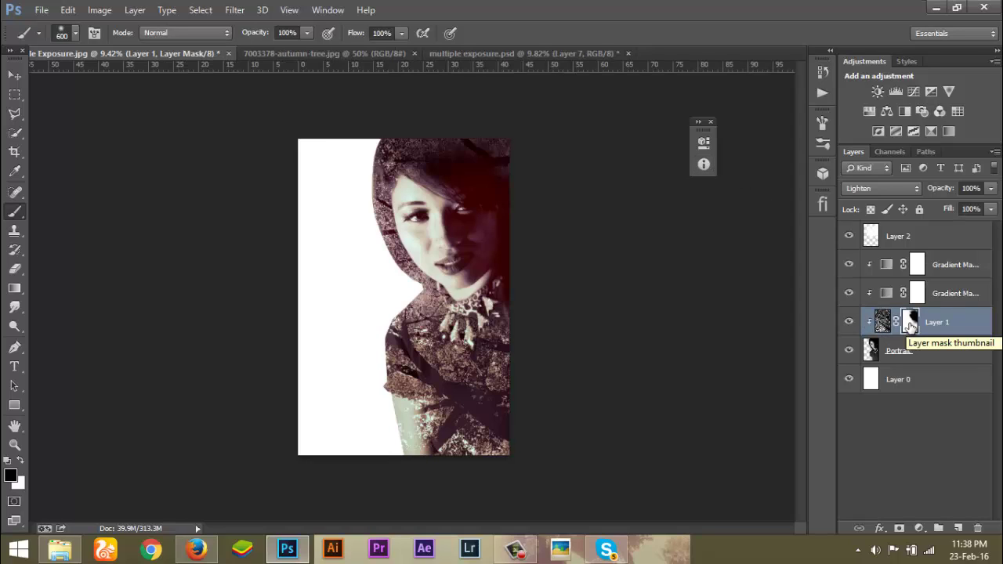
{"action": "left_click", "coordinate": [899, 529]}
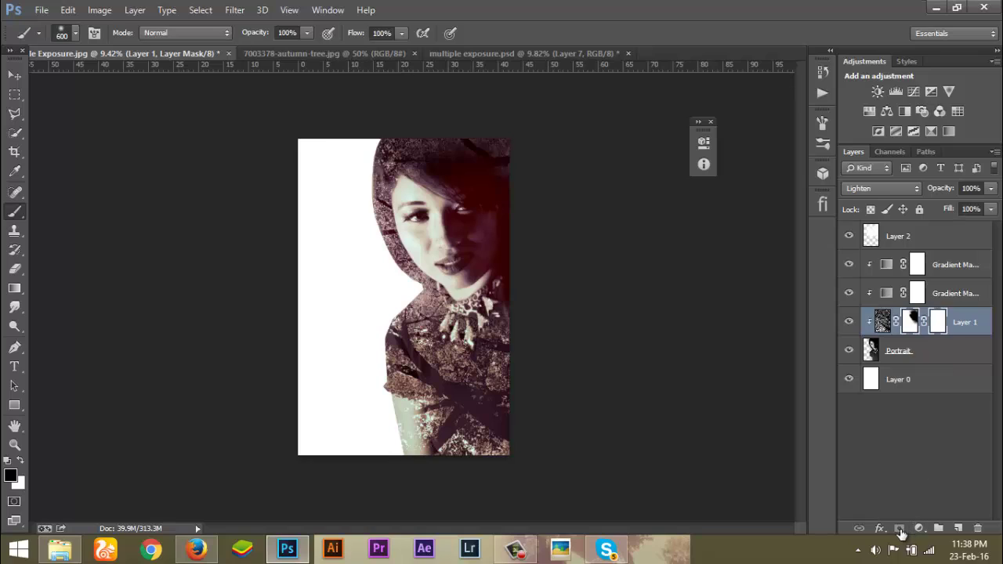
{"action": "left_click", "coordinate": [14, 288]}
{"action": "left_click_drag", "start_coordinate": [456, 252], "coordinate": [284, 277]}
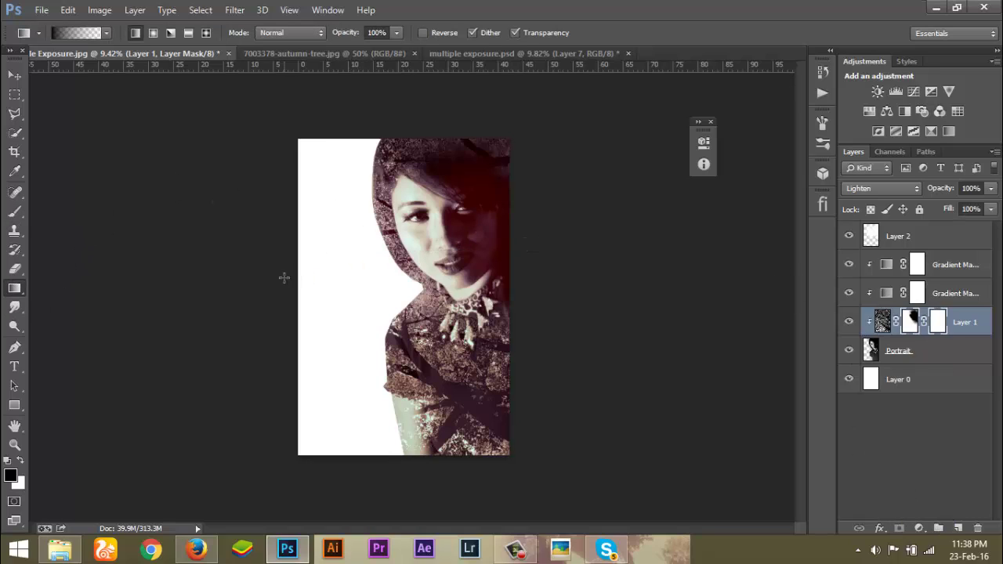
{"action": "key", "text": "ctrl+z"}
Step: Draw linear gradients across Layer 1's mask to fade the tree texture from the hair, sleeve and arm beside the white background
{"action": "left_click", "coordinate": [74, 37]}
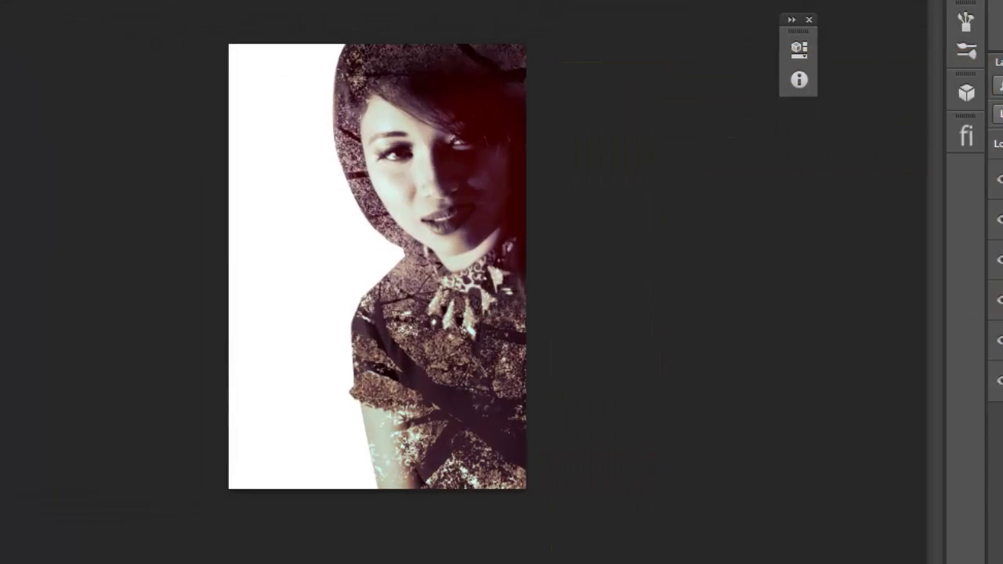
{"action": "left_click_drag", "start_coordinate": [338, 187], "coordinate": [580, 182]}
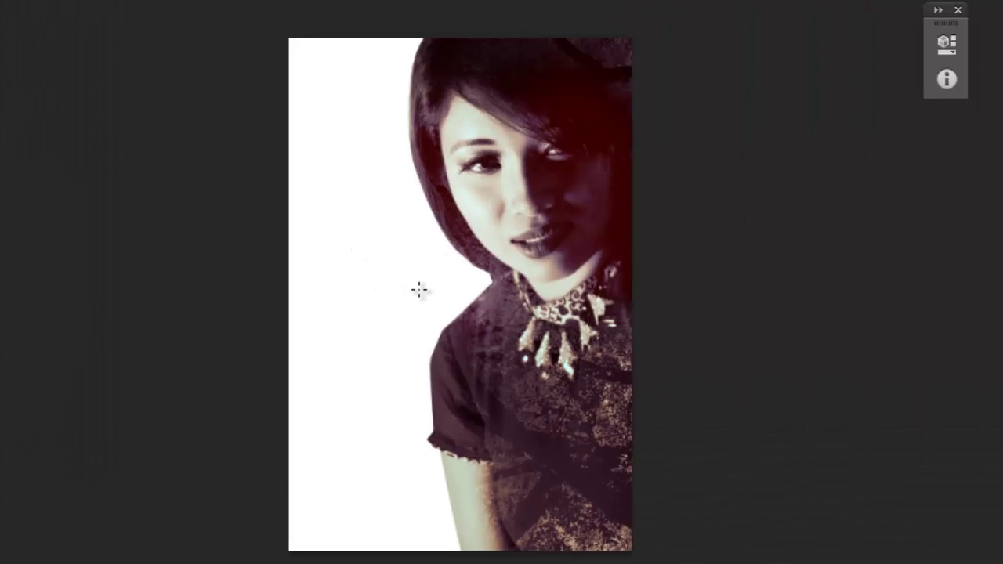
{"action": "left_click_drag", "start_coordinate": [418, 289], "coordinate": [541, 290]}
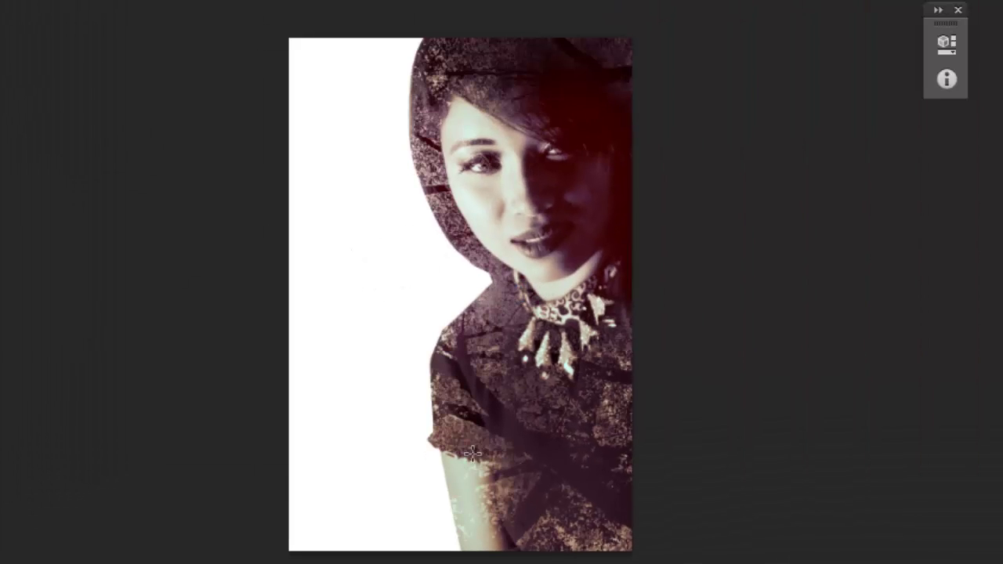
{"action": "left_click_drag", "start_coordinate": [475, 460], "coordinate": [474, 430]}
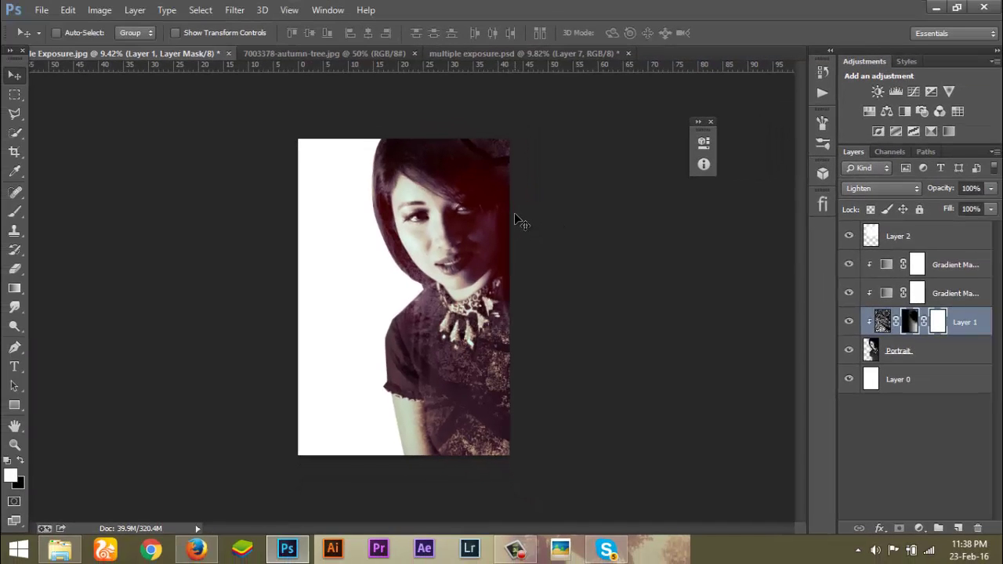
Step: Switch to multiple exposure.psd and examine up close how the tree texture blends over the face, hair, necklace and clothing
{"action": "left_click", "coordinate": [529, 55]}
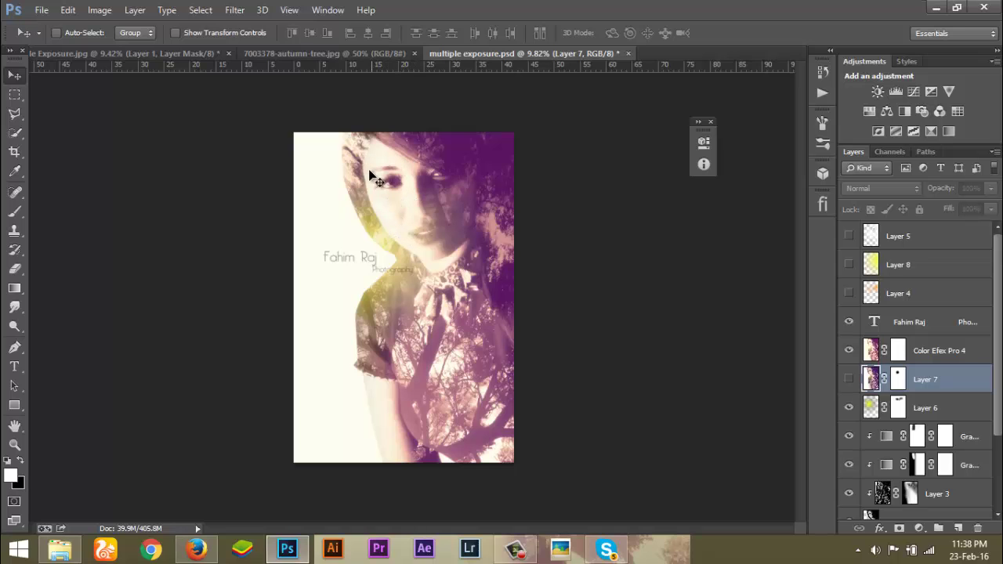
{"action": "scroll", "coordinate": [369, 174], "scroll_direction": "up", "scroll_amount": 3}
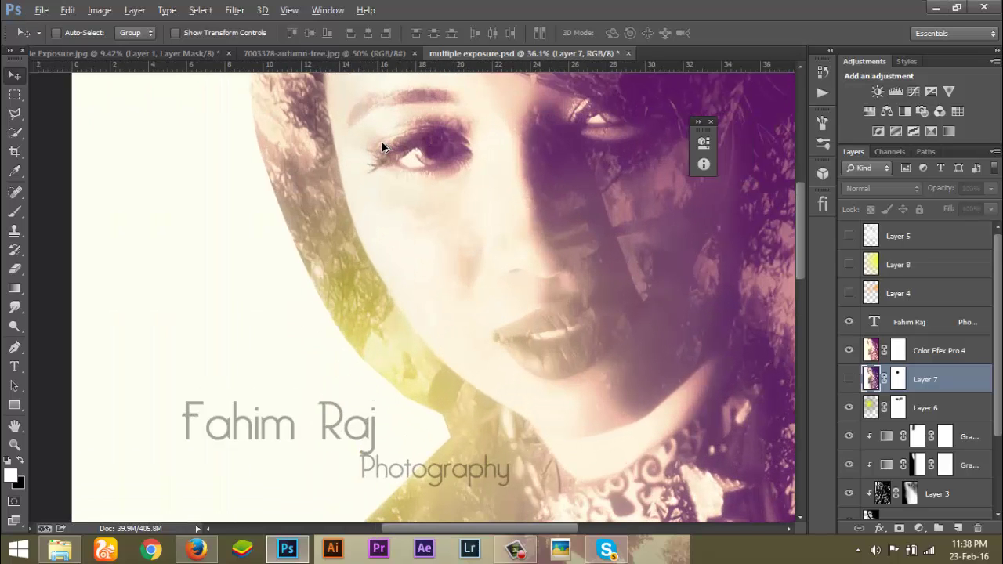
{"action": "scroll", "coordinate": [466, 180], "scroll_direction": "up", "scroll_amount": 2}
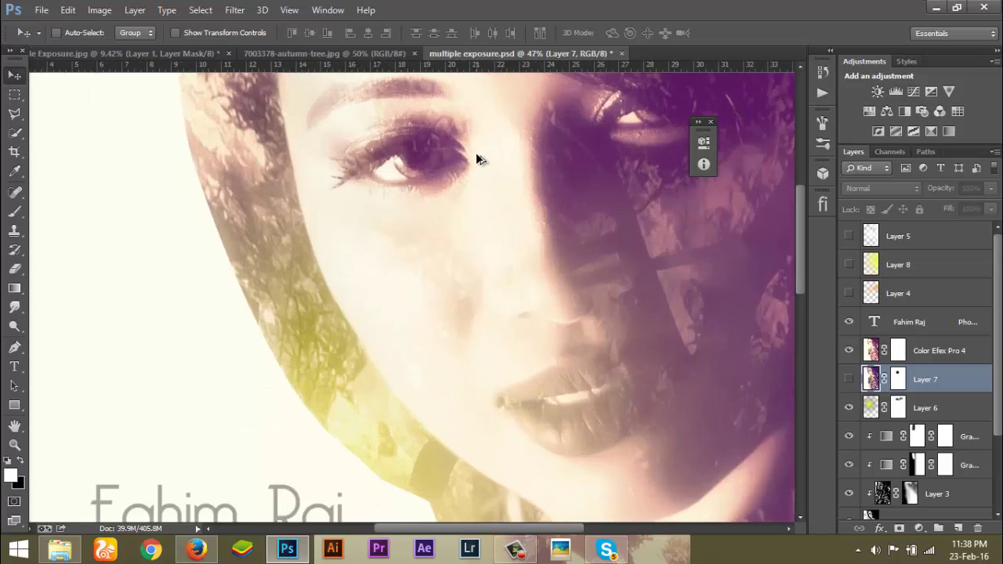
{"action": "scroll", "coordinate": [472, 135], "scroll_direction": "down", "scroll_amount": 5}
{"action": "scroll", "coordinate": [475, 129], "scroll_direction": "up", "scroll_amount": 5}
{"action": "left_click_drag", "start_coordinate": [450, 134], "coordinate": [427, 291]}
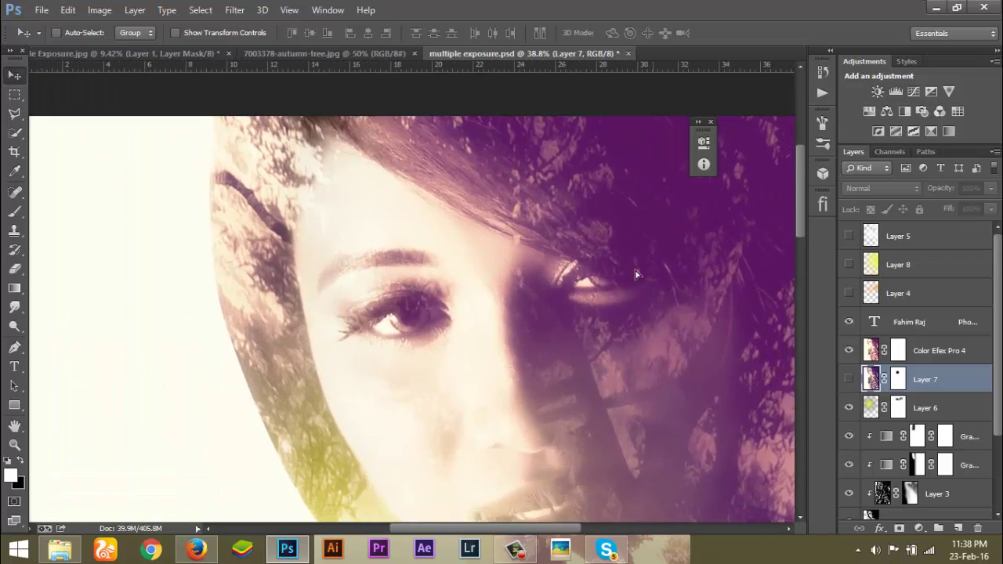
{"action": "left_click_drag", "start_coordinate": [637, 274], "coordinate": [397, 174]}
{"action": "left_click_drag", "start_coordinate": [542, 263], "coordinate": [460, 260]}
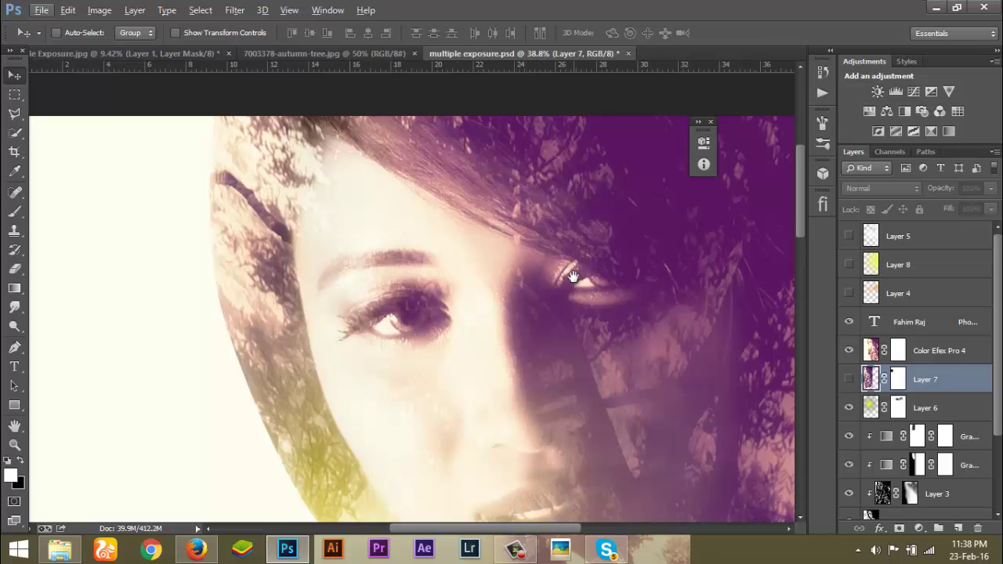
{"action": "left_click_drag", "start_coordinate": [513, 235], "coordinate": [298, 162]}
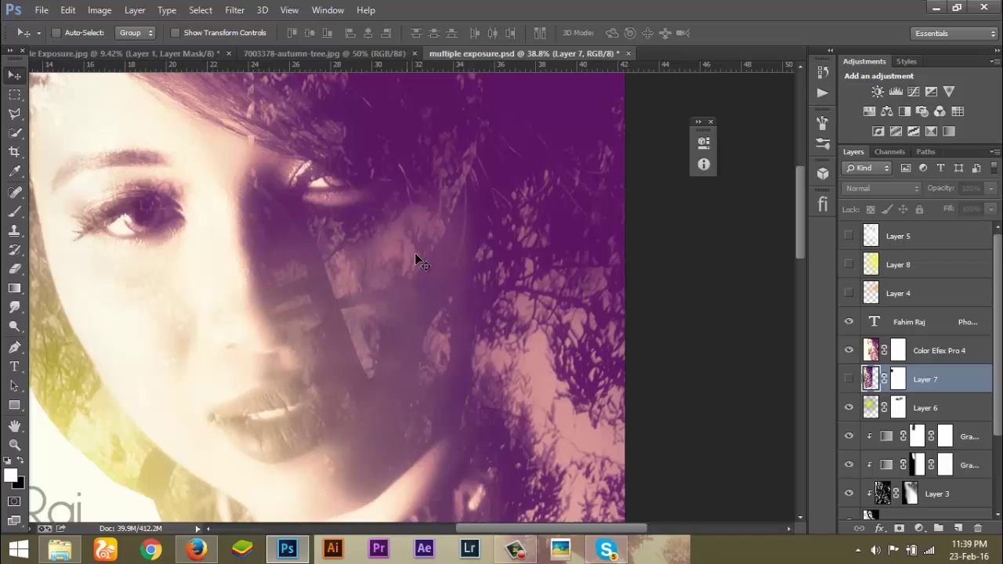
{"action": "scroll", "coordinate": [448, 280], "scroll_direction": "down", "scroll_amount": 5}
{"action": "scroll", "coordinate": [447, 287], "scroll_direction": "up", "scroll_amount": 3}
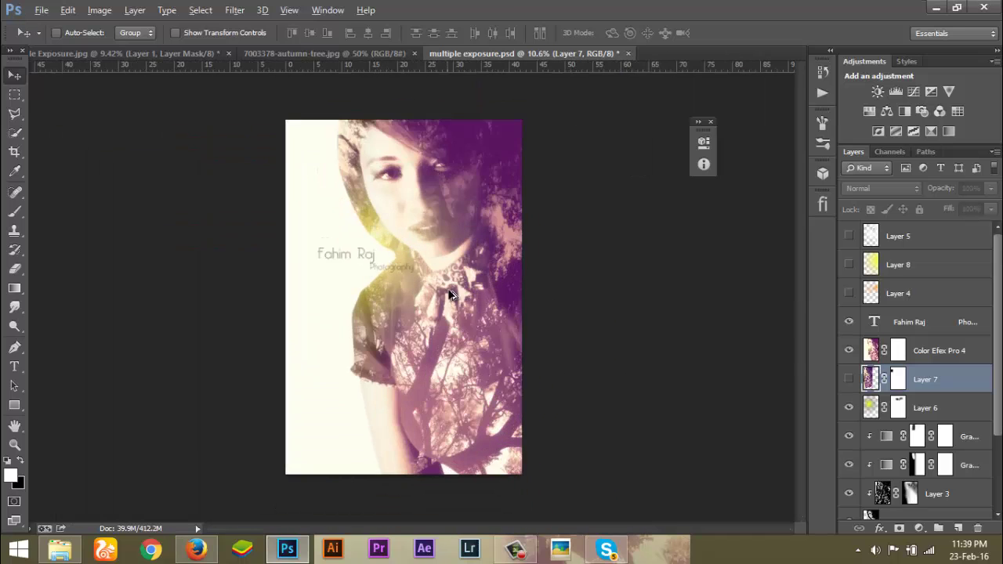
{"action": "scroll", "coordinate": [458, 294], "scroll_direction": "up", "scroll_amount": 2}
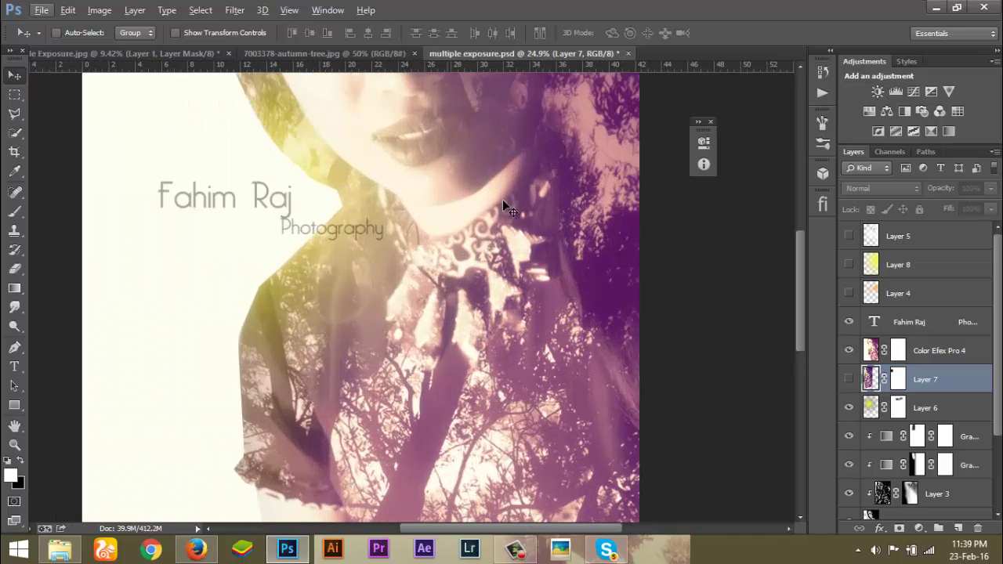
Step: Examine the sleeve, arm and lower clothing in multiple exposure.psd against the whole composition, and return to the Exposure.jpg document
{"action": "scroll", "coordinate": [432, 336], "scroll_direction": "down", "scroll_amount": 3}
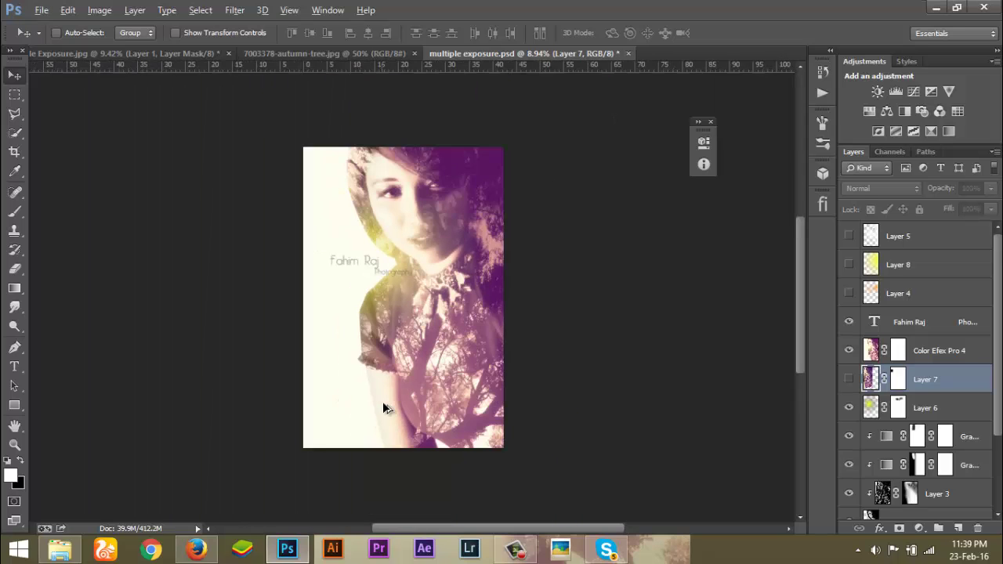
{"action": "scroll", "coordinate": [382, 402], "scroll_direction": "up", "scroll_amount": 3}
{"action": "left_click_drag", "start_coordinate": [393, 378], "coordinate": [467, 256]}
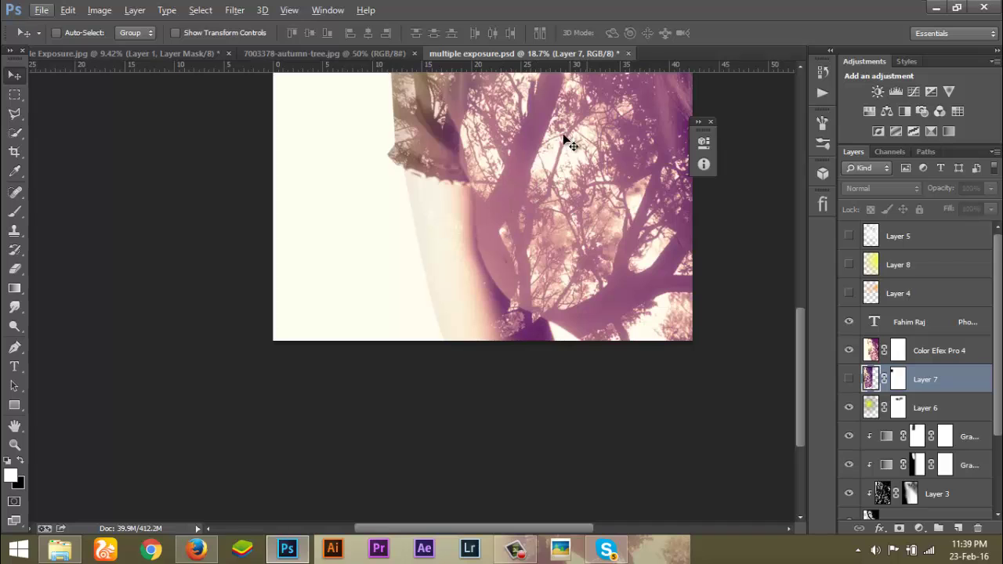
{"action": "left_click_drag", "start_coordinate": [577, 146], "coordinate": [403, 435]}
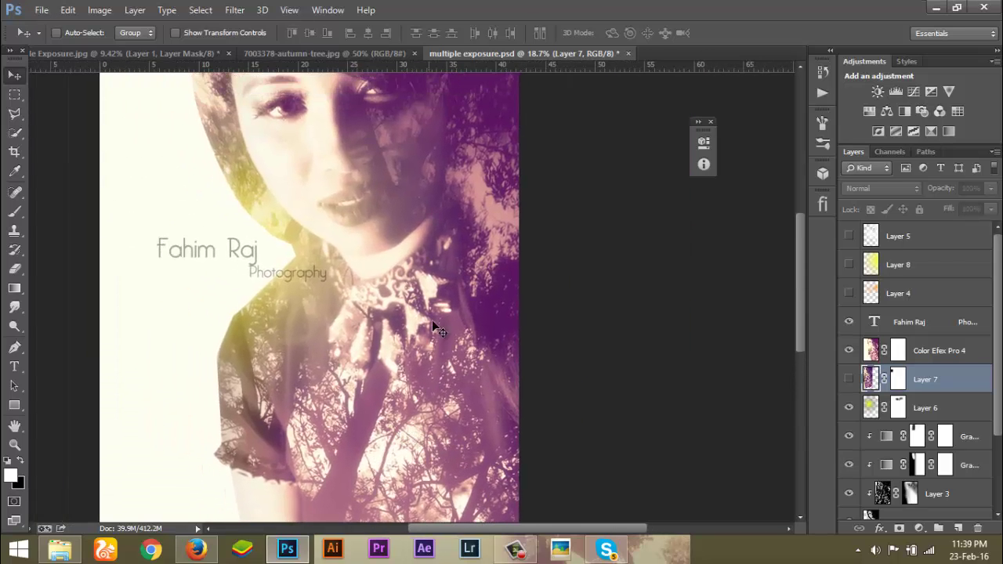
{"action": "scroll", "coordinate": [460, 308], "scroll_direction": "down", "scroll_amount": 2}
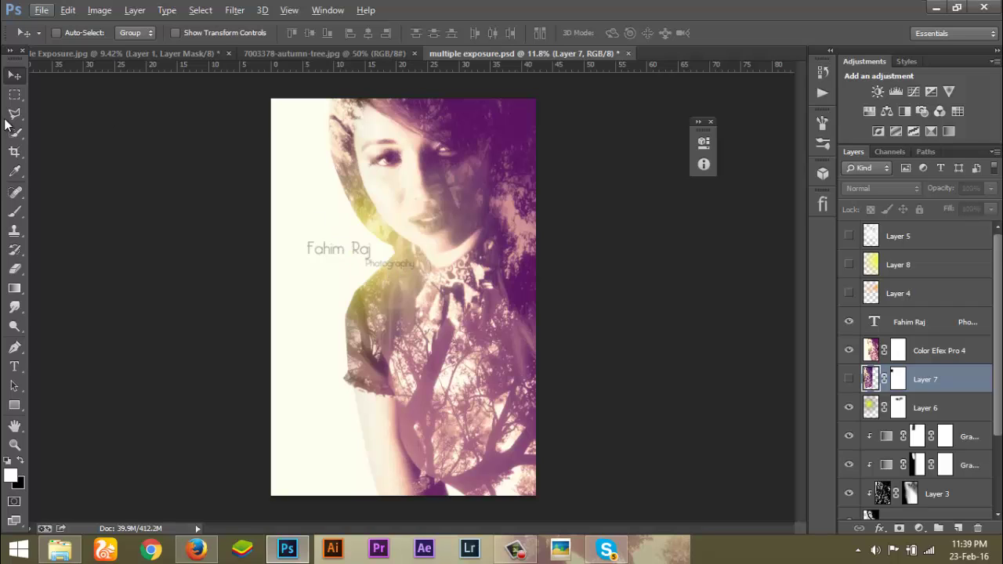
{"action": "left_click", "coordinate": [73, 54]}
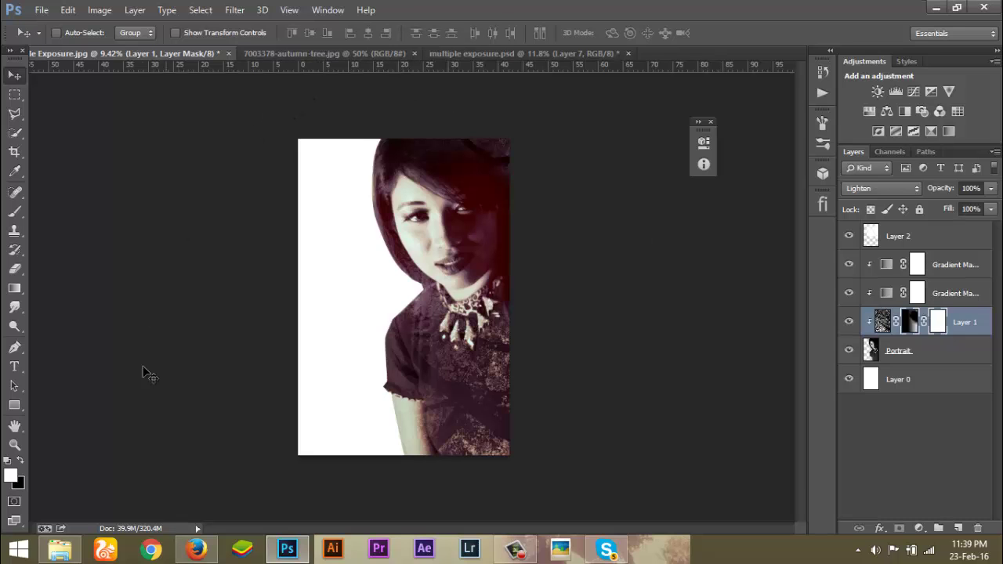
Step: Switch to Firefox and browse the Google Images results for multiple exposure as reference portraits
{"action": "left_click", "coordinate": [196, 549]}
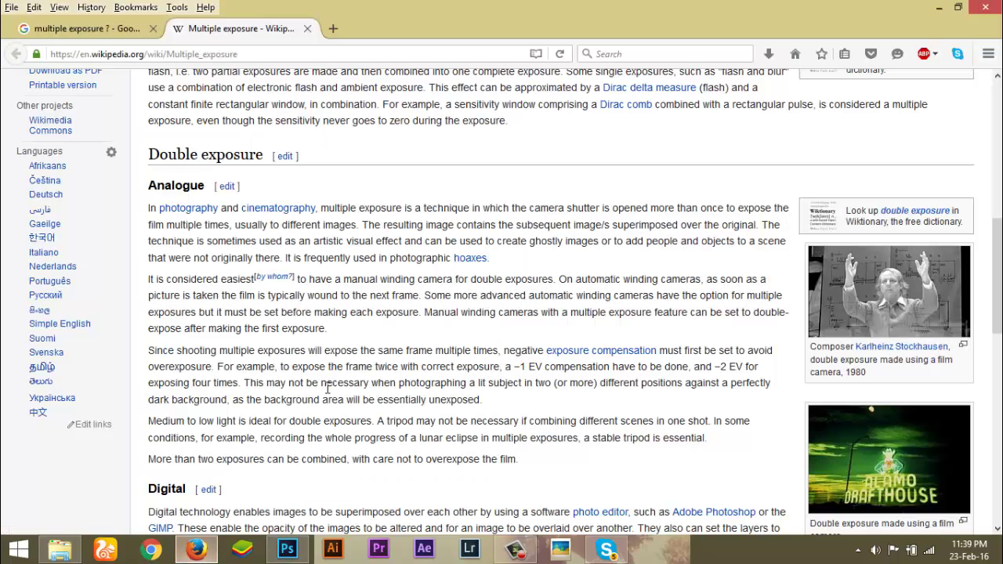
{"action": "left_click", "coordinate": [83, 28]}
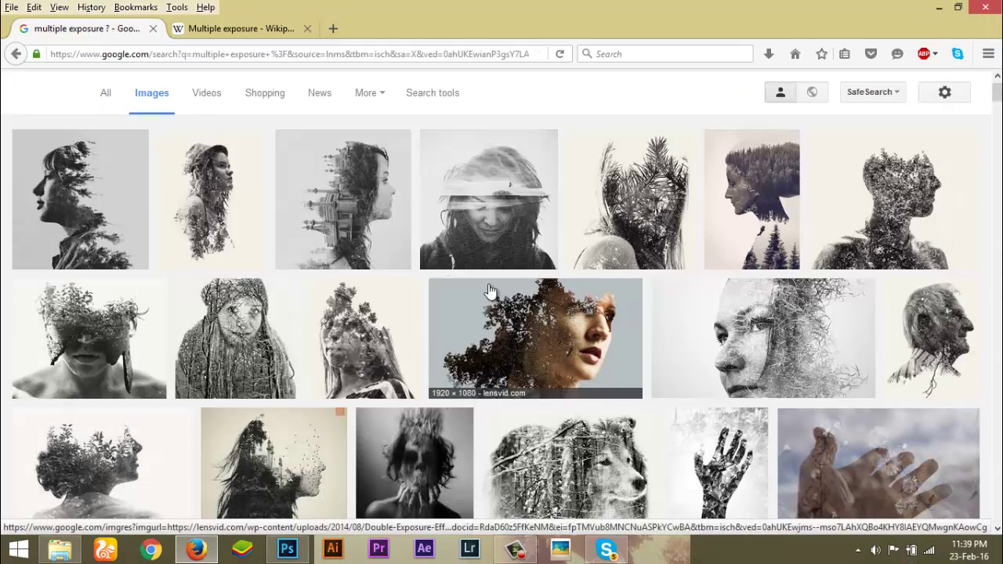
{"action": "scroll", "coordinate": [412, 270], "scroll_direction": "down", "scroll_amount": 1}
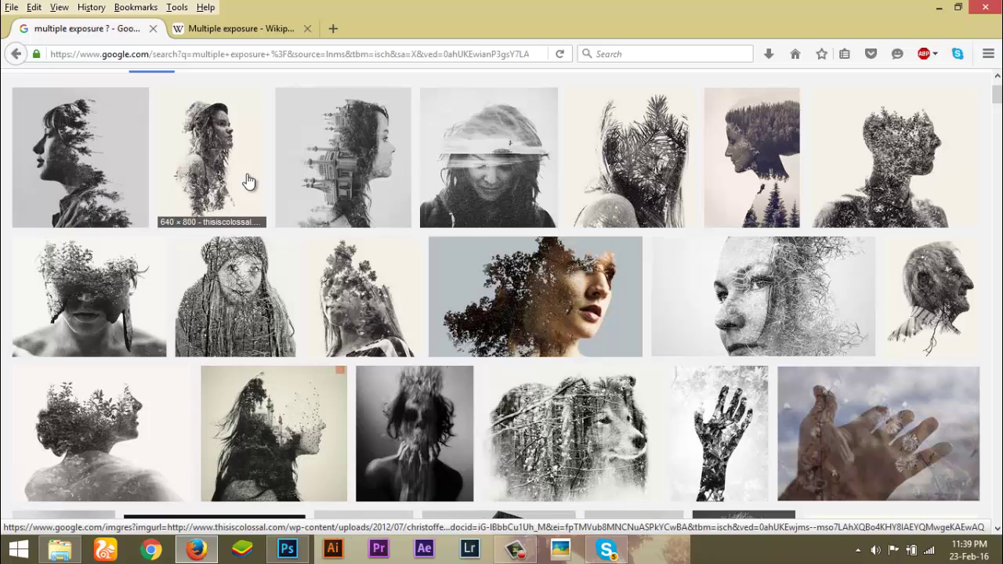
{"action": "scroll", "coordinate": [395, 298], "scroll_direction": "up", "scroll_amount": 2}
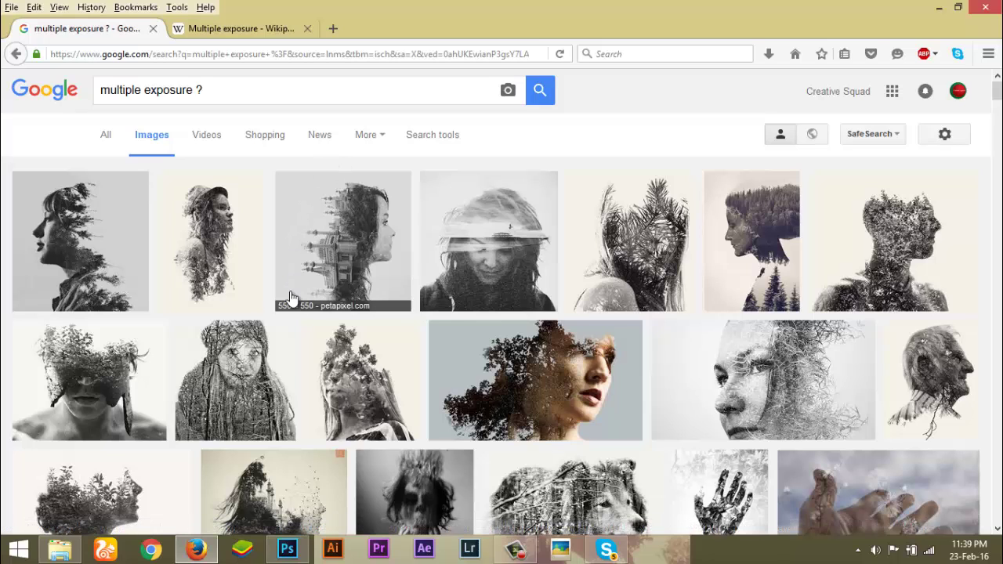
{"action": "scroll", "coordinate": [337, 298], "scroll_direction": "down", "scroll_amount": 5}
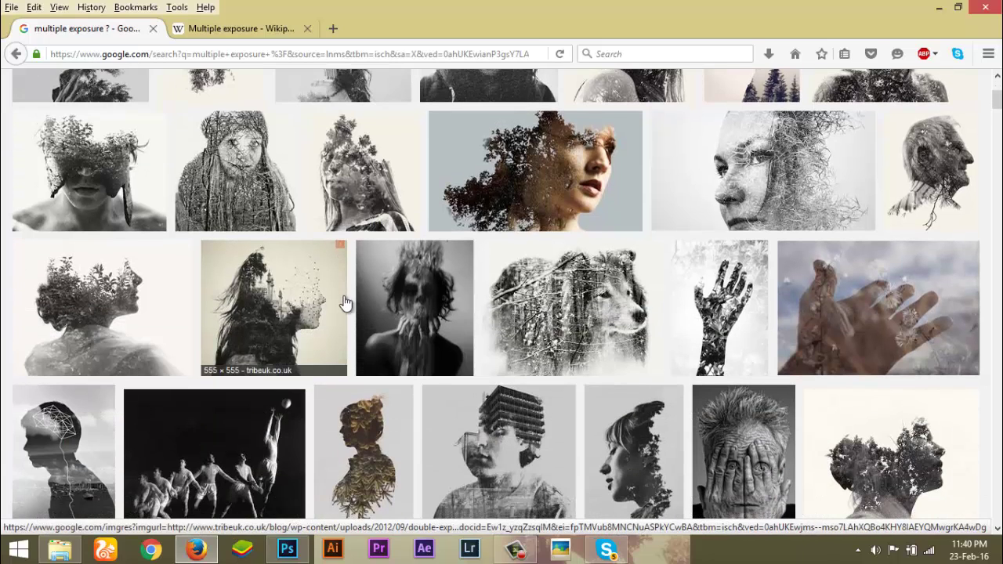
{"action": "scroll", "coordinate": [343, 303], "scroll_direction": "down", "scroll_amount": 3}
{"action": "scroll", "coordinate": [312, 259], "scroll_direction": "up", "scroll_amount": 7}
{"action": "scroll", "coordinate": [314, 259], "scroll_direction": "up", "scroll_amount": 1}
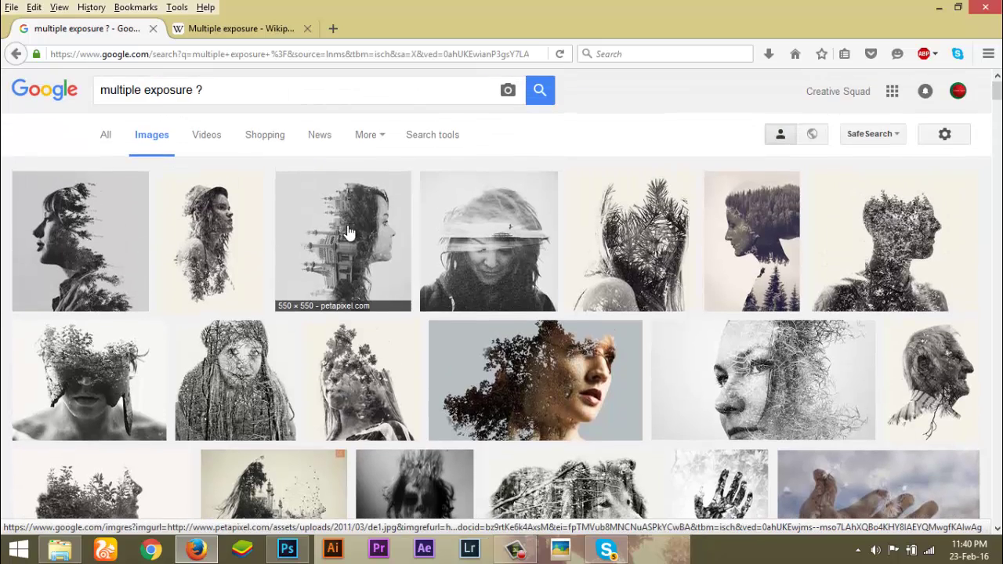
Step: Open the petapixel.com profile portrait with domed buildings at full size in its own tab and view it
{"action": "left_click", "coordinate": [349, 233]}
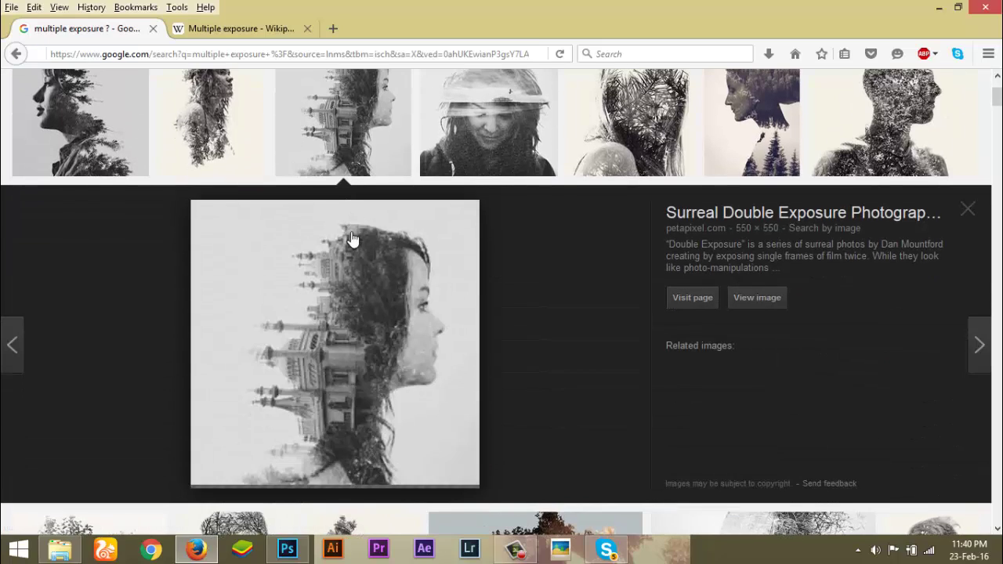
{"action": "left_click", "coordinate": [748, 298]}
{"action": "left_click", "coordinate": [250, 32]}
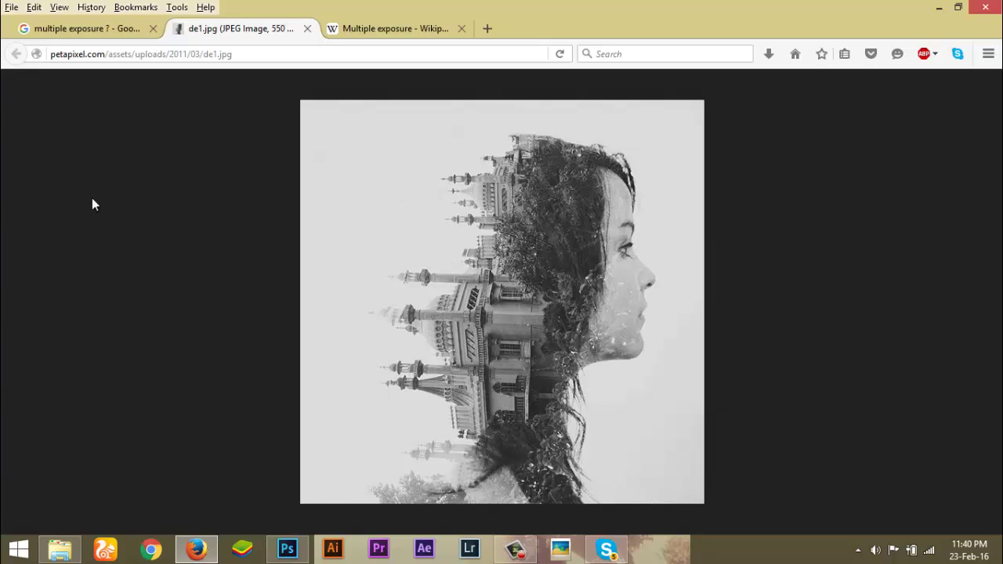
Step: Find the tribeuk.co.uk double-exposure portrait in the image results, open it at full size in a new tab, and close de1.jpg
{"action": "left_click", "coordinate": [78, 33]}
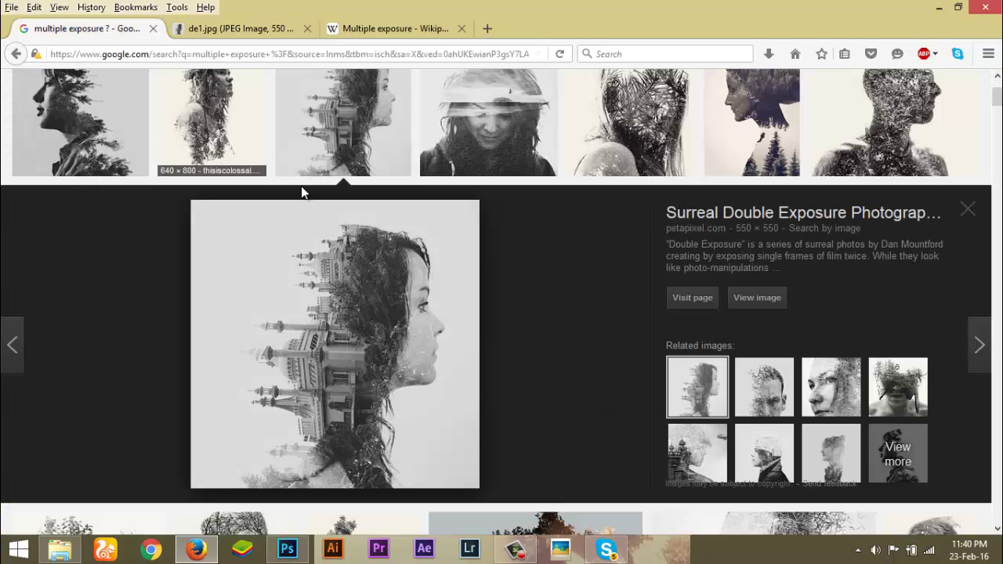
{"action": "scroll", "coordinate": [347, 225], "scroll_direction": "up", "scroll_amount": 3}
{"action": "scroll", "coordinate": [357, 233], "scroll_direction": "down", "scroll_amount": 3}
{"action": "scroll", "coordinate": [356, 233], "scroll_direction": "down", "scroll_amount": 5}
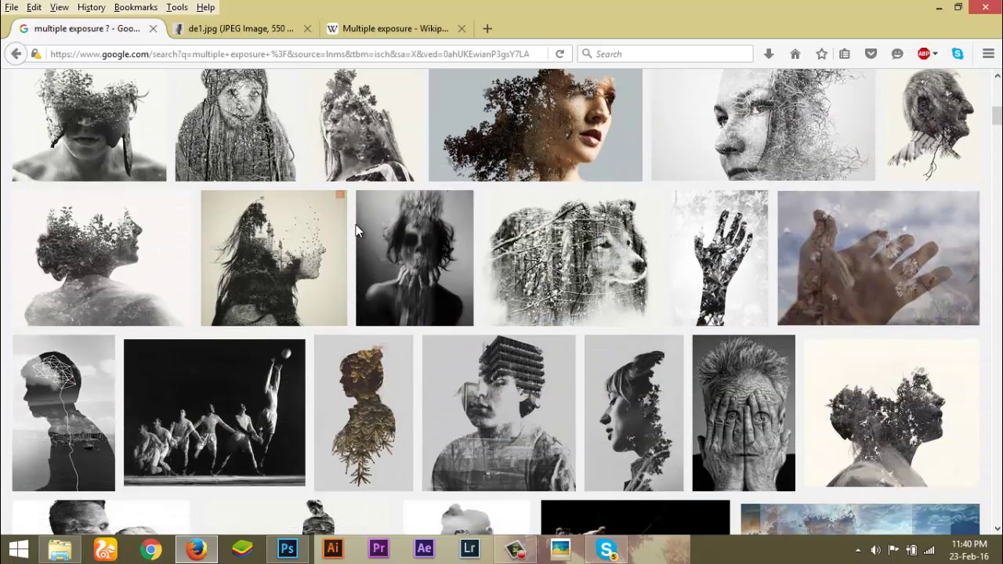
{"action": "left_click", "coordinate": [269, 291]}
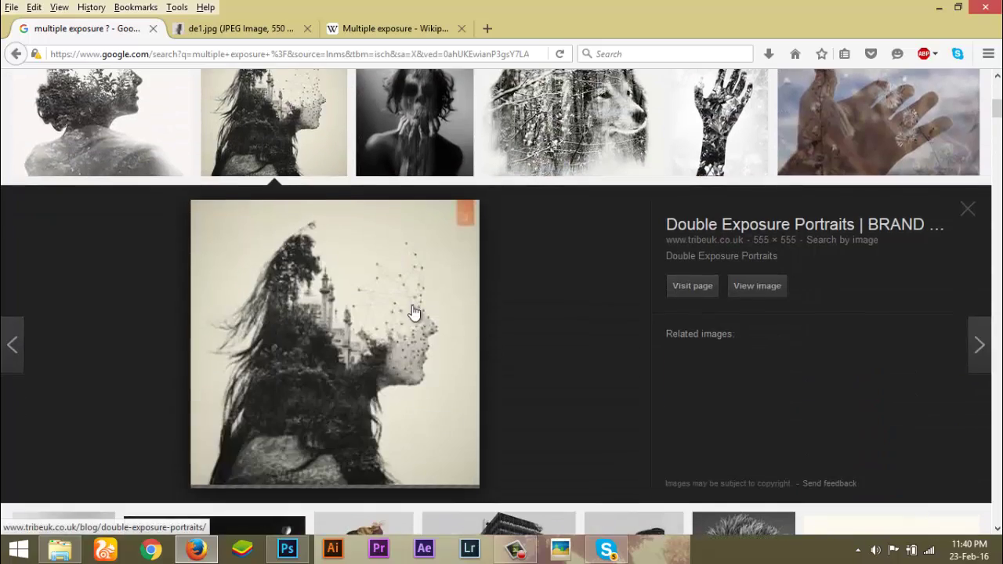
{"action": "middle_click", "coordinate": [768, 286]}
{"action": "left_click", "coordinate": [361, 30]}
{"action": "key", "text": "ctrl+w"}
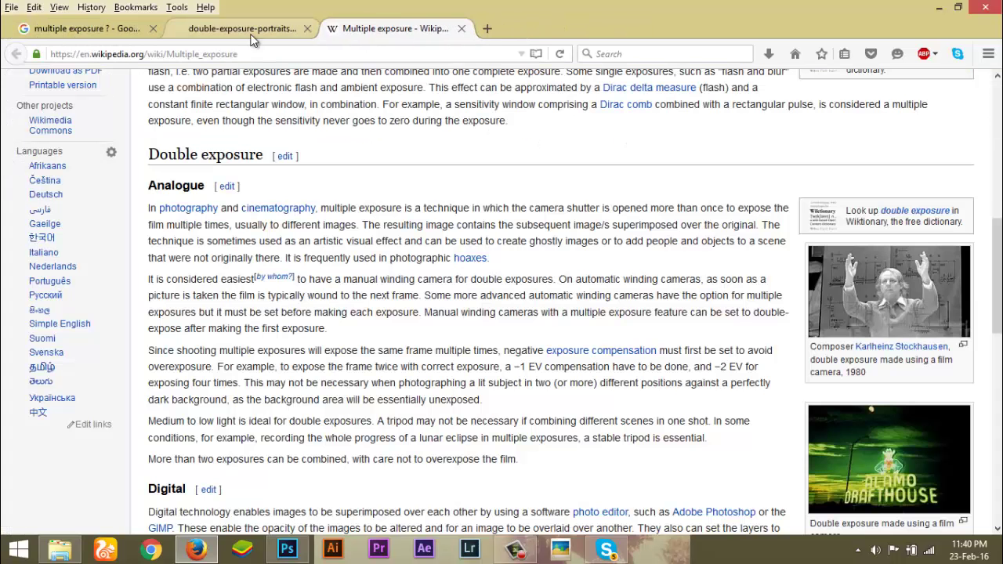
{"action": "left_click", "coordinate": [252, 35]}
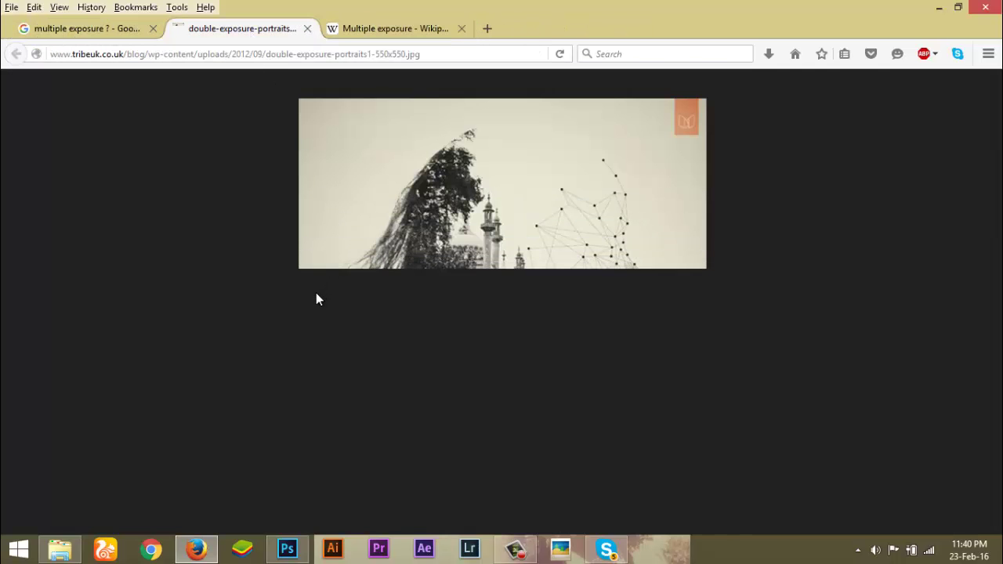
Step: Read through the Wikipedia article on multiple exposure from introduction to references, and return to the full-size tribeuk.co.uk portrait
{"action": "left_click", "coordinate": [362, 31]}
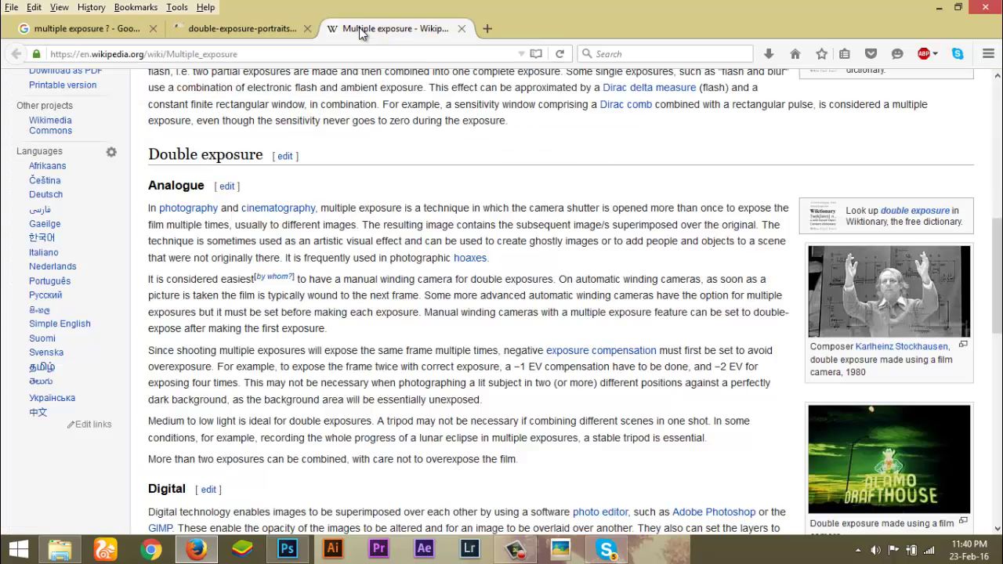
{"action": "scroll", "coordinate": [227, 267], "scroll_direction": "up", "scroll_amount": 5}
{"action": "scroll", "coordinate": [232, 269], "scroll_direction": "up", "scroll_amount": 6}
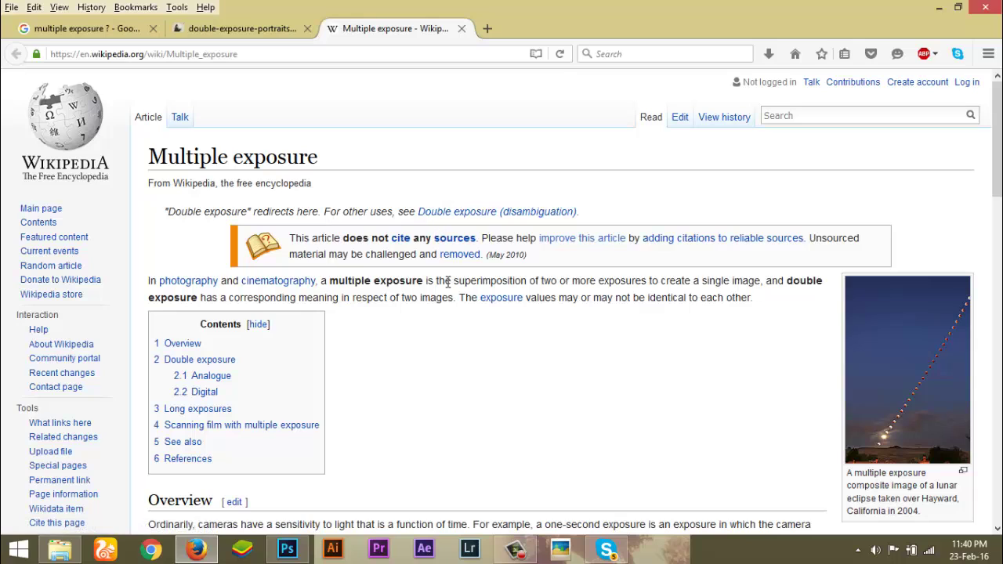
{"action": "scroll", "coordinate": [443, 281], "scroll_direction": "down", "scroll_amount": 2}
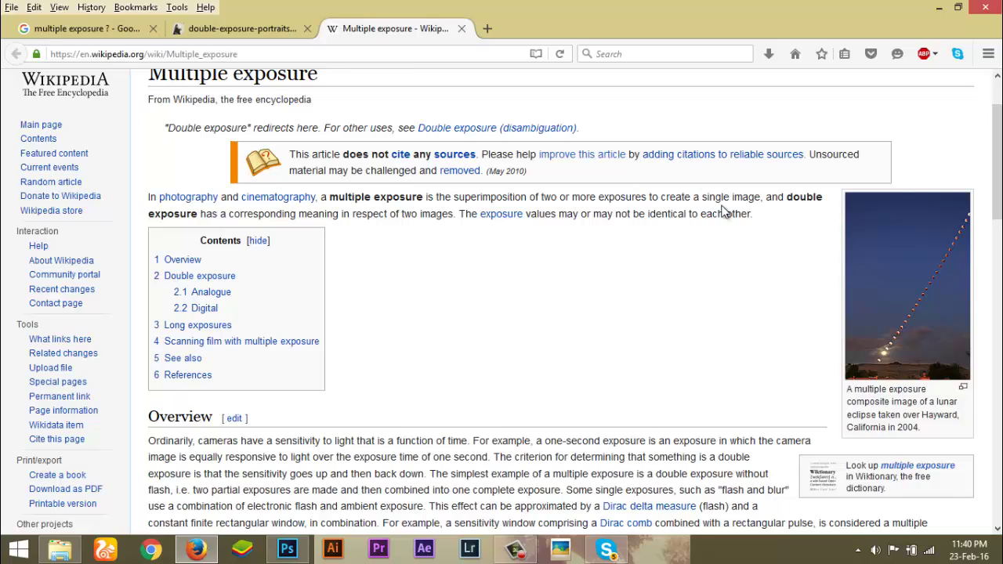
{"action": "scroll", "coordinate": [631, 345], "scroll_direction": "down", "scroll_amount": 15}
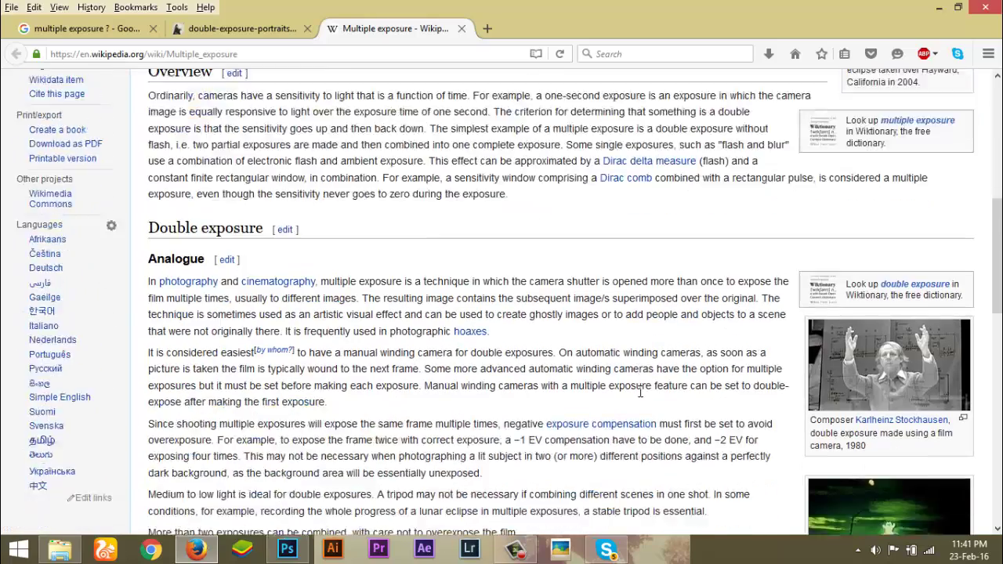
{"action": "scroll", "coordinate": [901, 362], "scroll_direction": "down", "scroll_amount": 4}
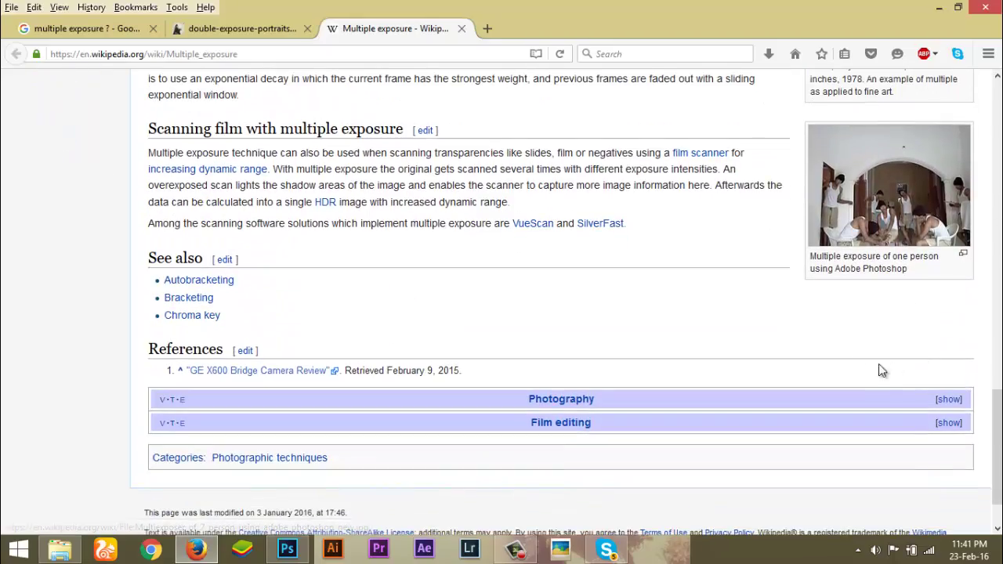
{"action": "scroll", "coordinate": [309, 360], "scroll_direction": "up", "scroll_amount": 5}
{"action": "scroll", "coordinate": [307, 358], "scroll_direction": "down", "scroll_amount": 4}
{"action": "scroll", "coordinate": [307, 357], "scroll_direction": "up", "scroll_amount": 4}
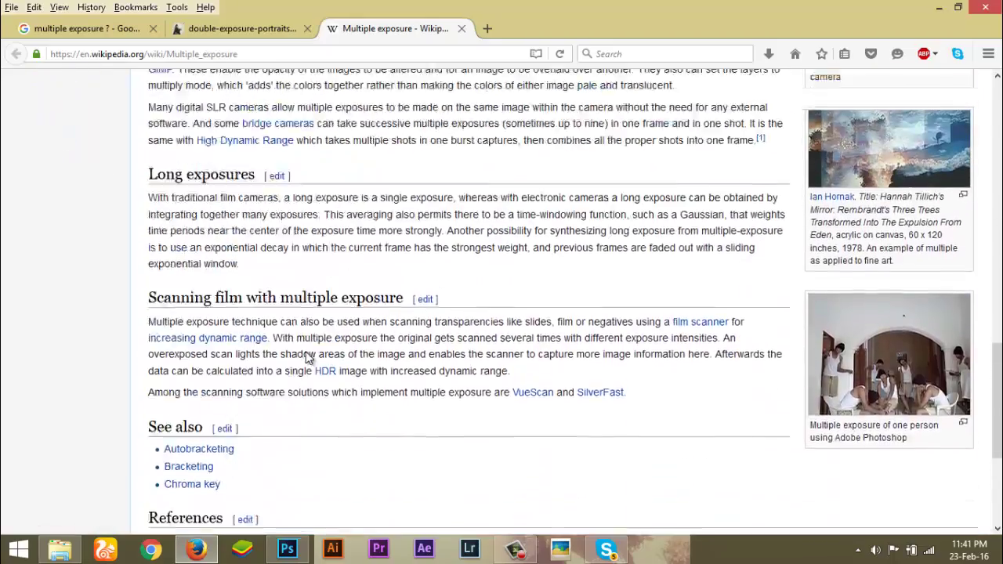
{"action": "scroll", "coordinate": [305, 351], "scroll_direction": "up", "scroll_amount": 15}
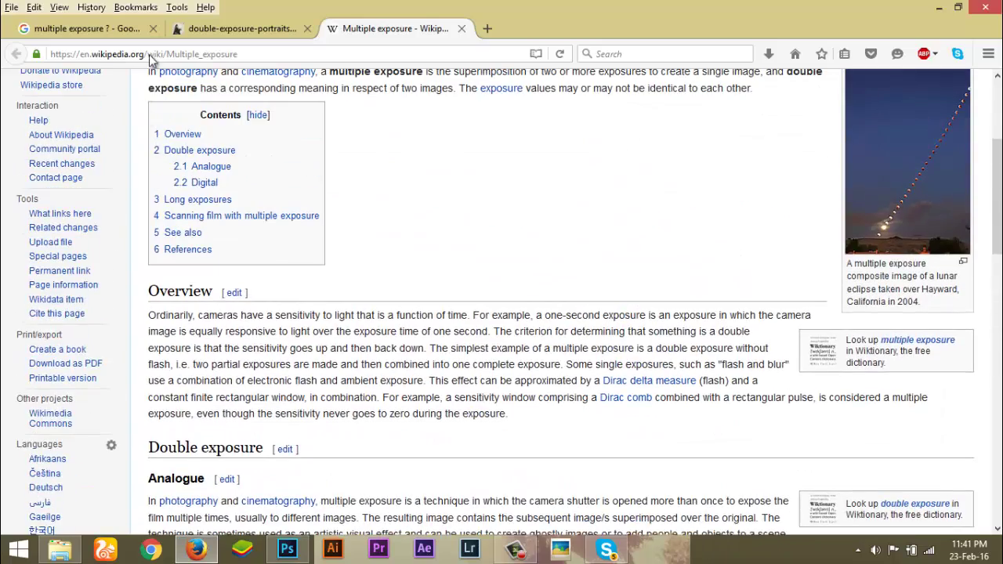
{"action": "left_click", "coordinate": [219, 29]}
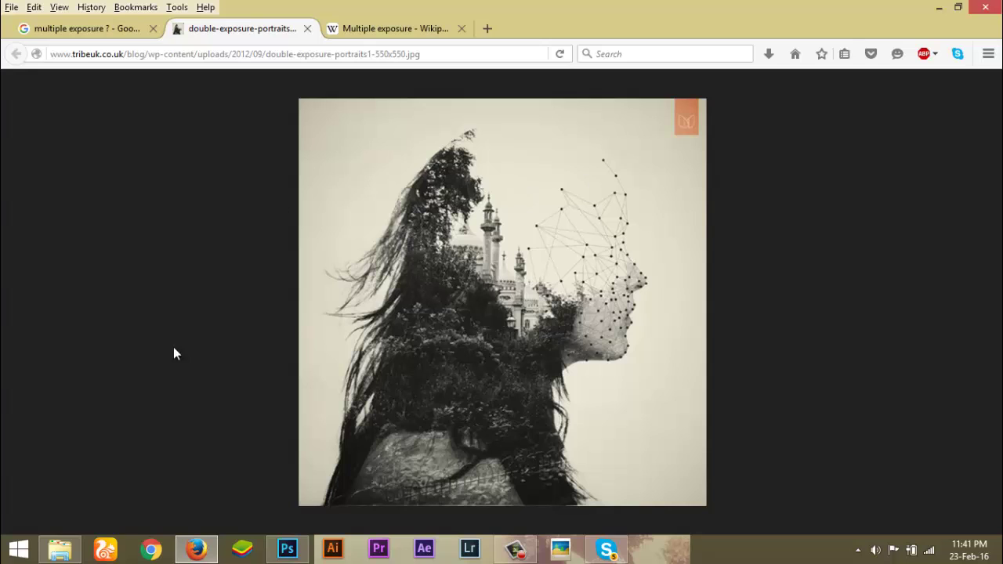
Step: Switch to Photoshop, try Puppet Warp on Layer 1 of Exposure.jpg without placing any pins, and select the Portrait layer
{"action": "left_click", "coordinate": [272, 551]}
{"action": "left_click", "coordinate": [66, 11]}
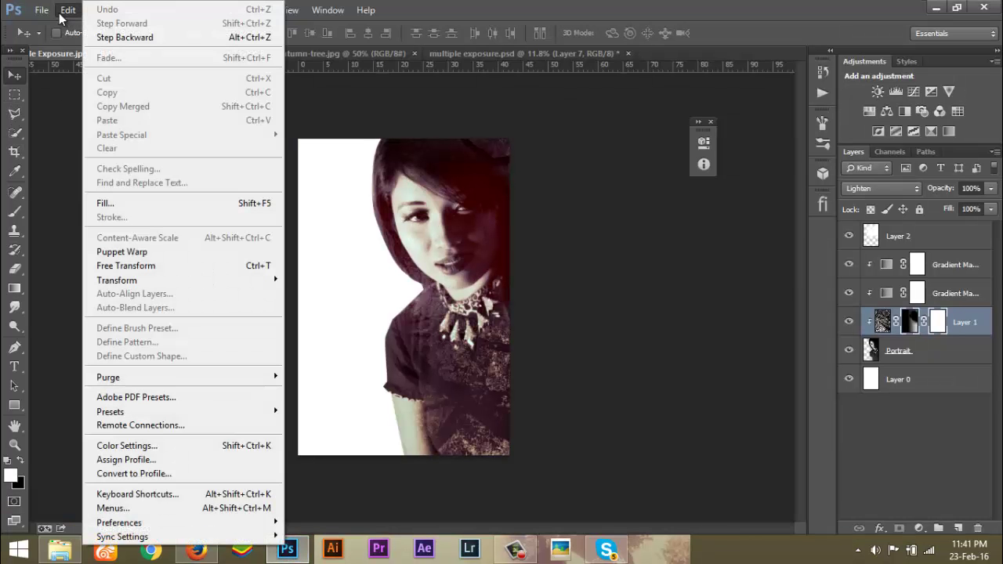
{"action": "mouse_move", "coordinate": [41, 10]}
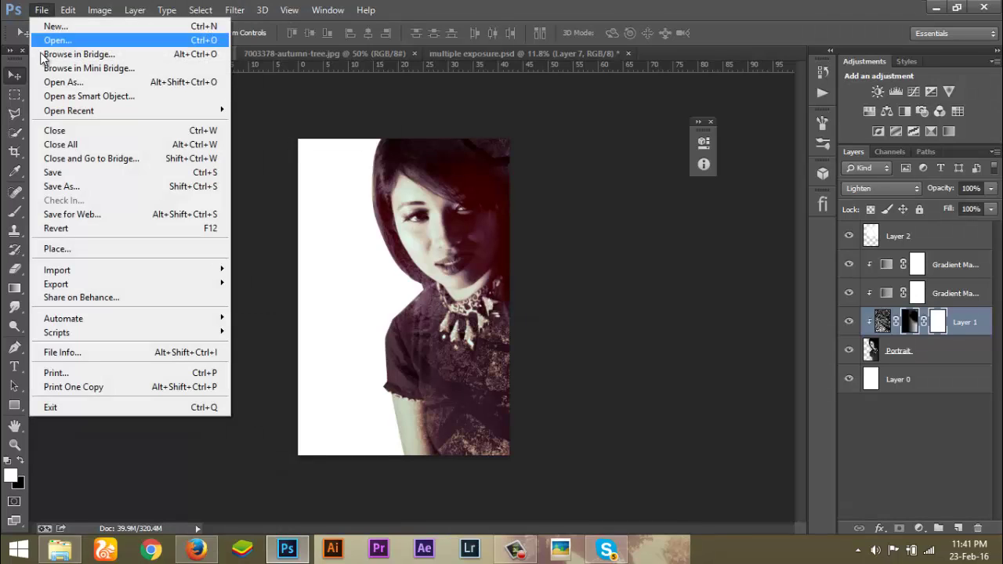
{"action": "left_click", "coordinate": [68, 10]}
{"action": "left_click", "coordinate": [69, 10]}
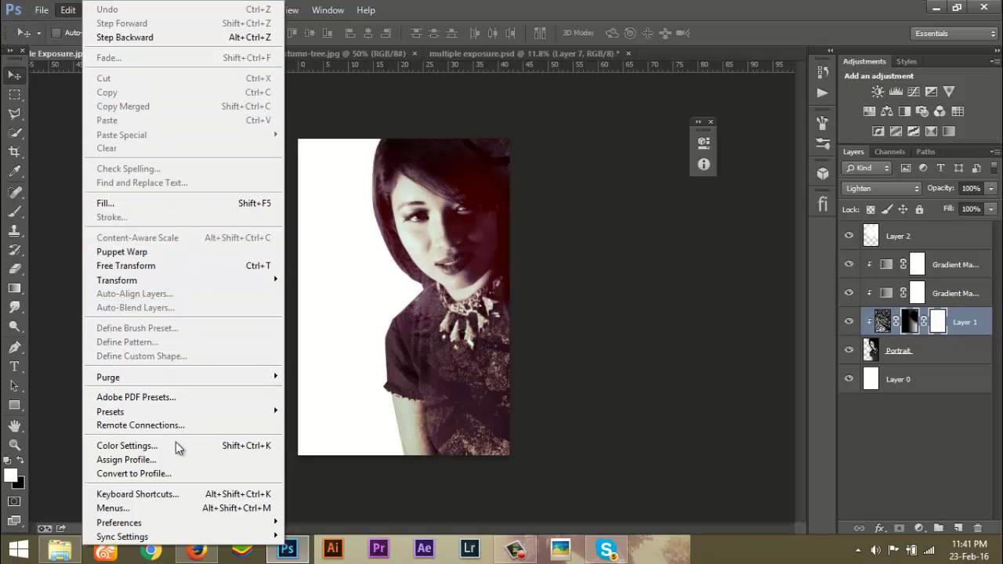
{"action": "left_click", "coordinate": [130, 251]}
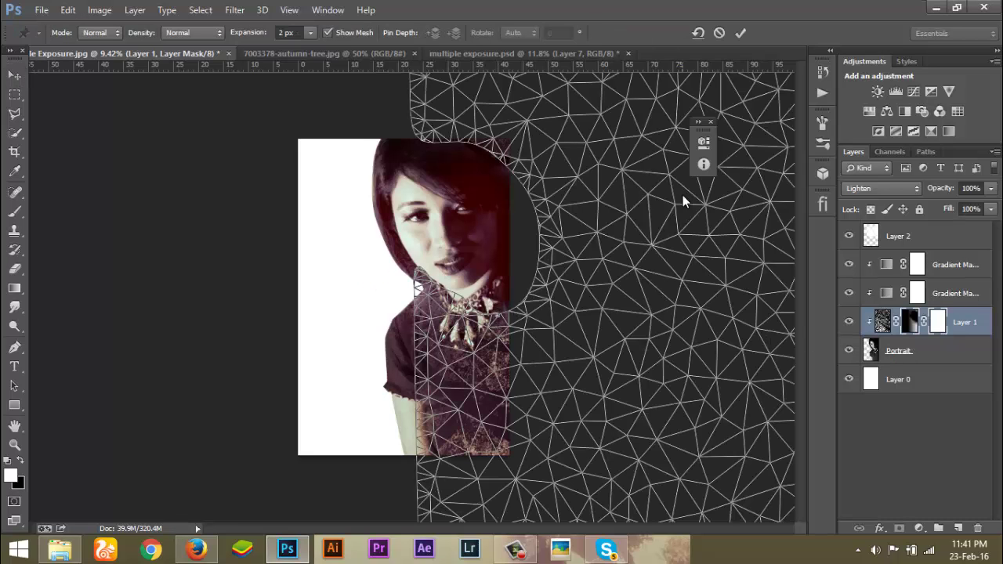
{"action": "left_click", "coordinate": [737, 32]}
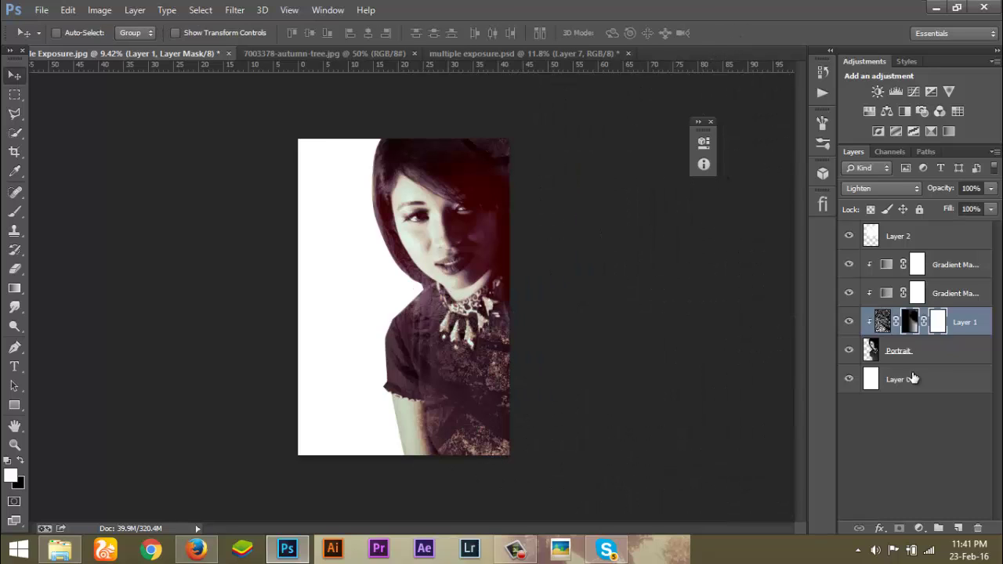
{"action": "left_click", "coordinate": [898, 353]}
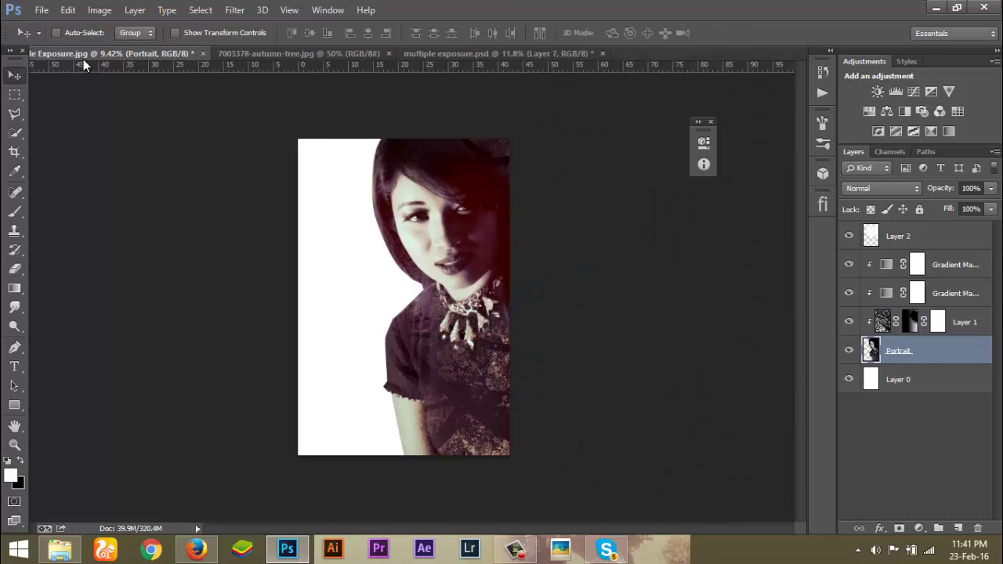
Step: Switch to Firefox and examine the full-size tribeuk.co.uk portrait, checking the Wikipedia article in between
{"action": "left_click", "coordinate": [197, 549]}
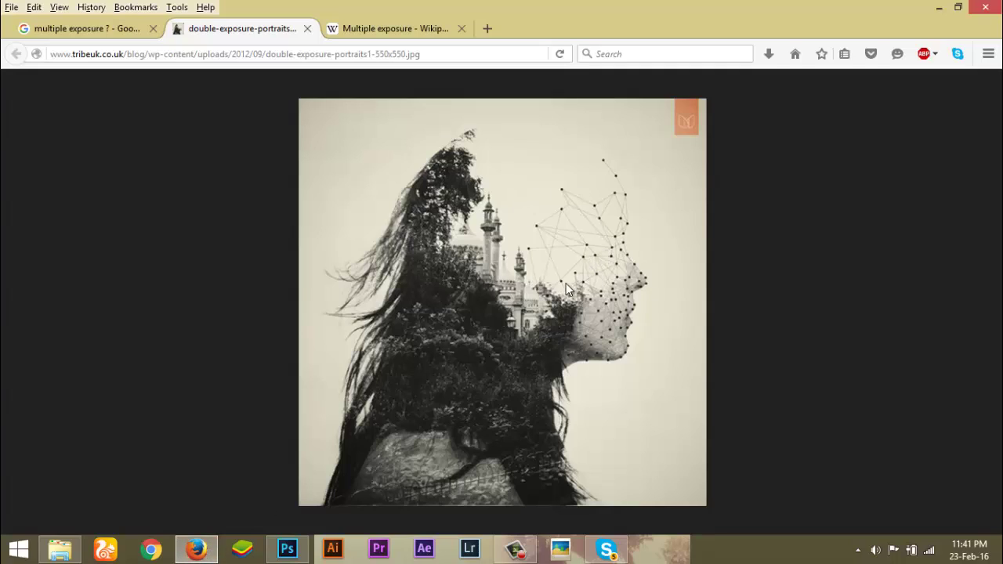
{"action": "left_click", "coordinate": [378, 31]}
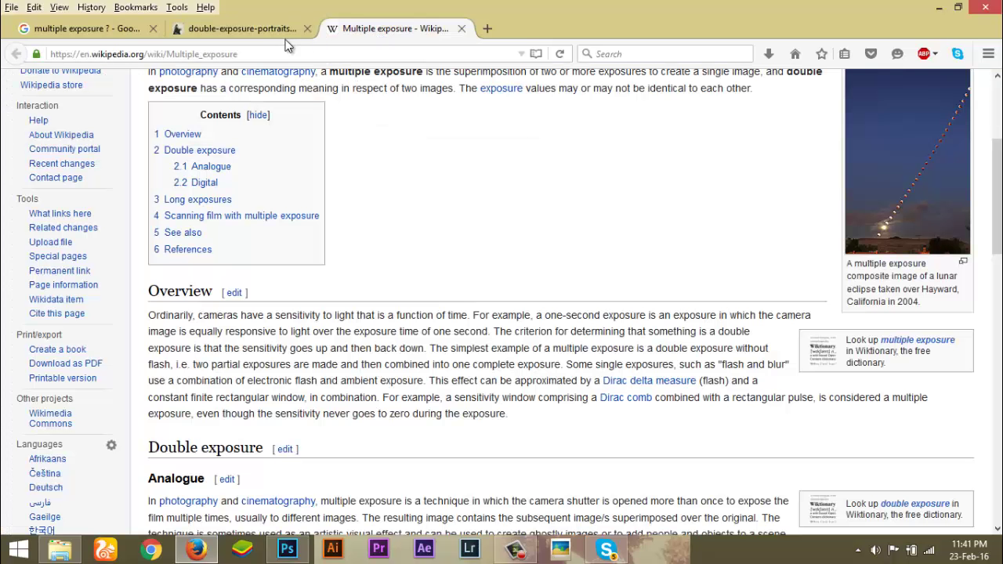
{"action": "left_click", "coordinate": [255, 30]}
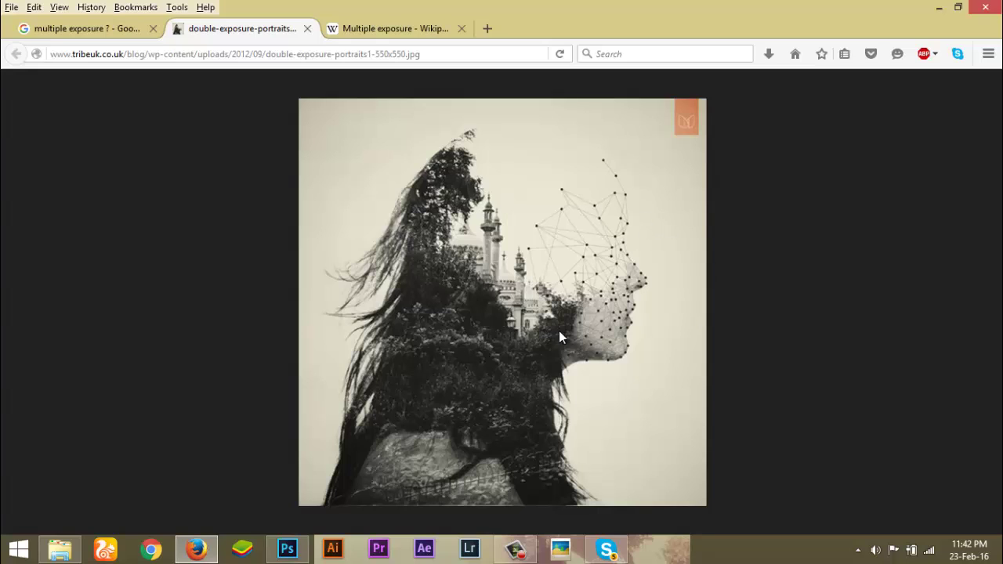
Step: Switch to Photoshop and view the finished double-exposure portrait in multiple exposure.psd
{"action": "left_click", "coordinate": [287, 550]}
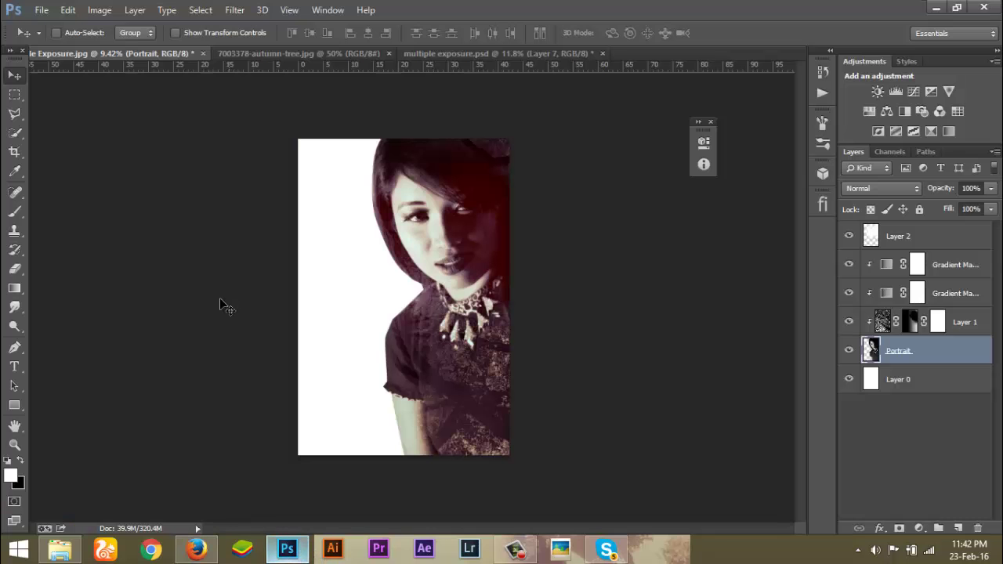
{"action": "left_click", "coordinate": [450, 55]}
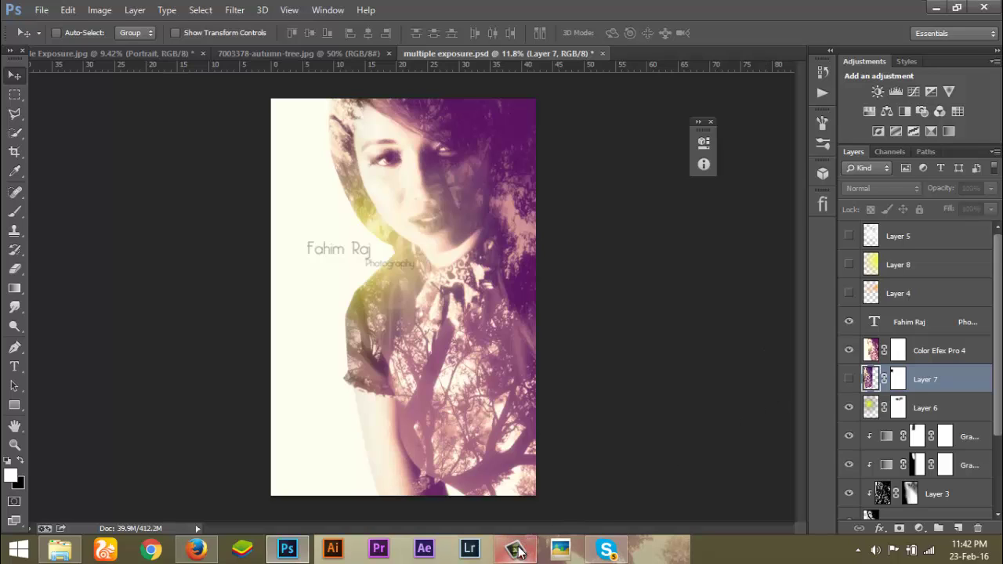
{"action": "mouse_move", "coordinate": [520, 552]}
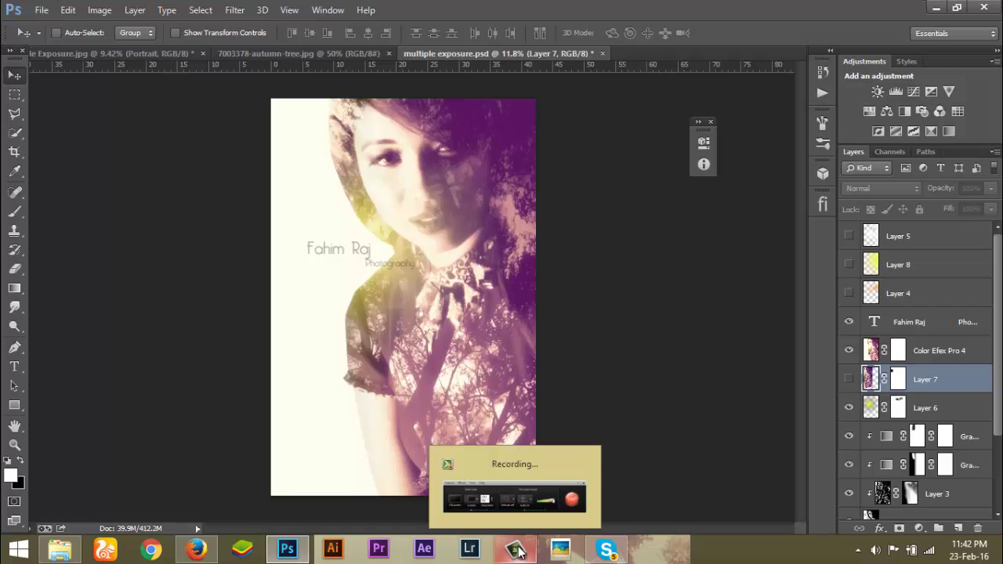
{"action": "left_click", "coordinate": [519, 551]}
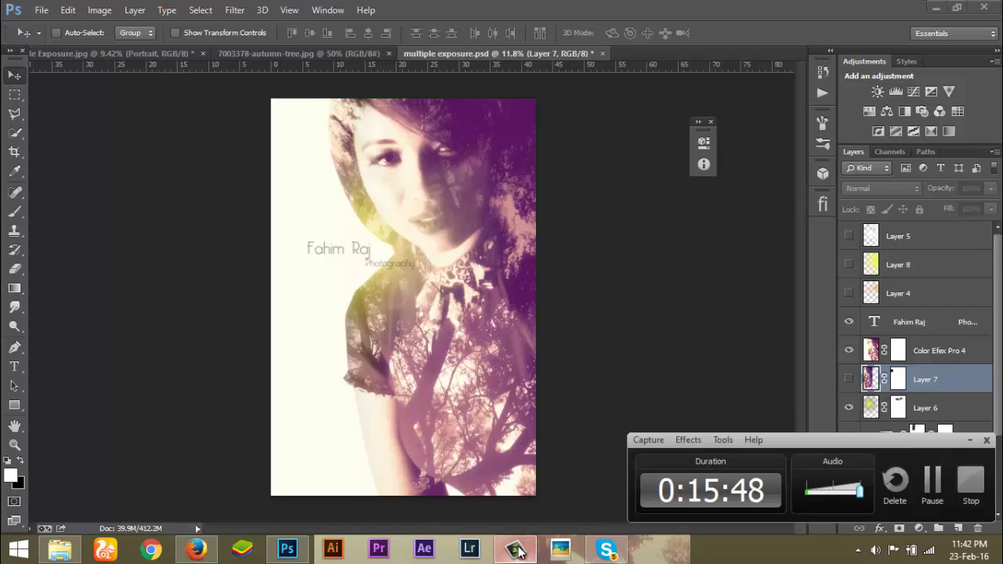
{"action": "left_click", "coordinate": [519, 551]}
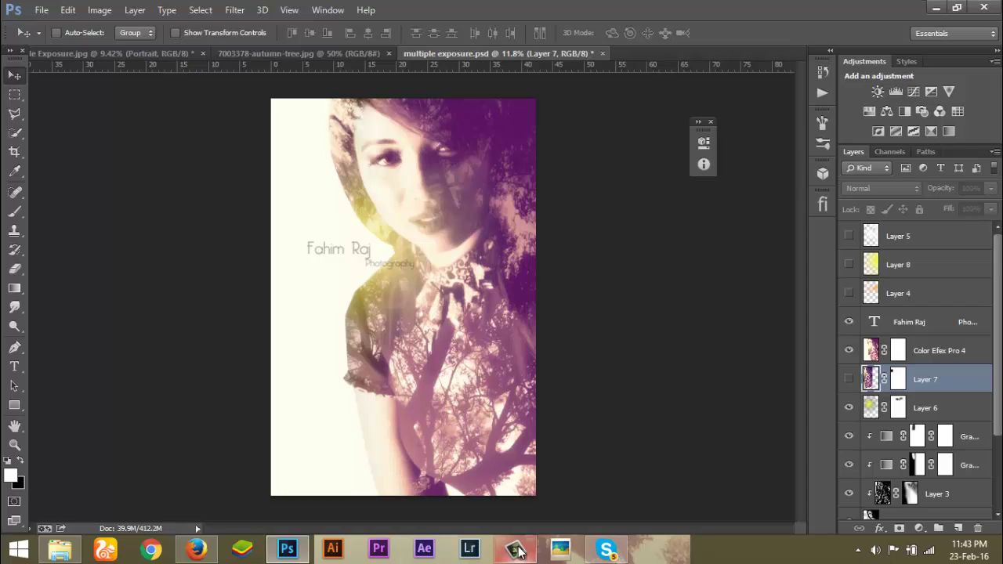
{"action": "left_click", "coordinate": [518, 551]}
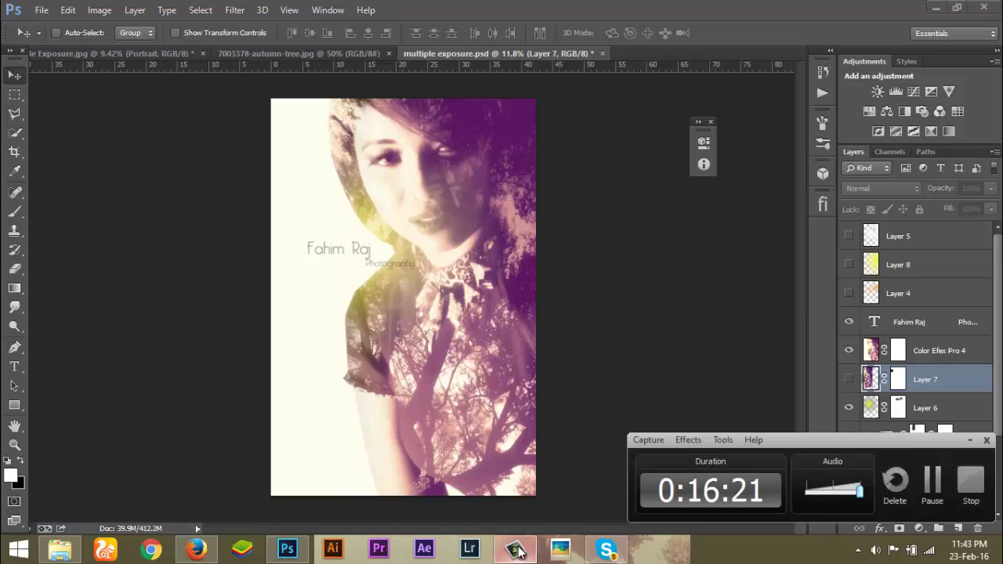
{"action": "left_click", "coordinate": [962, 483]}
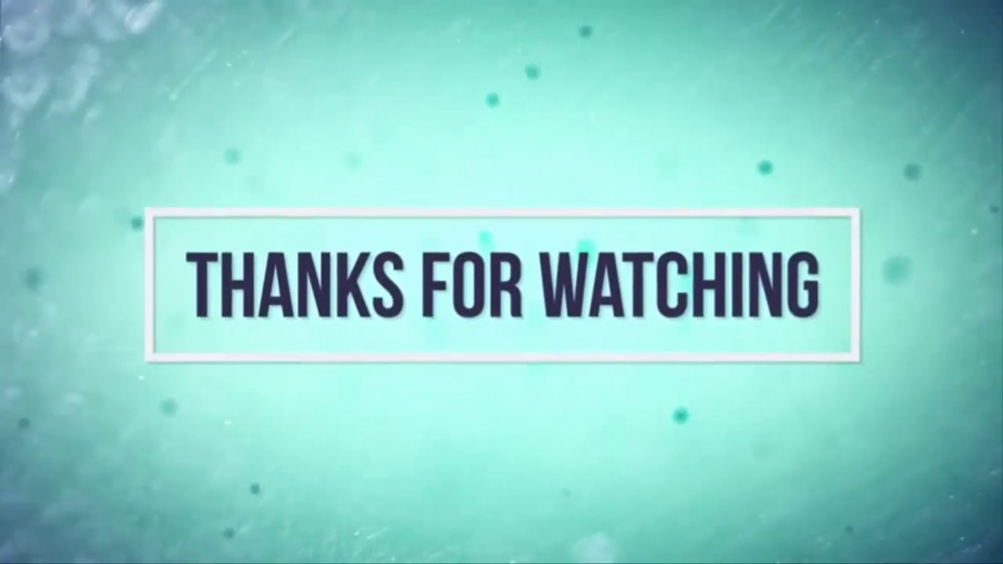